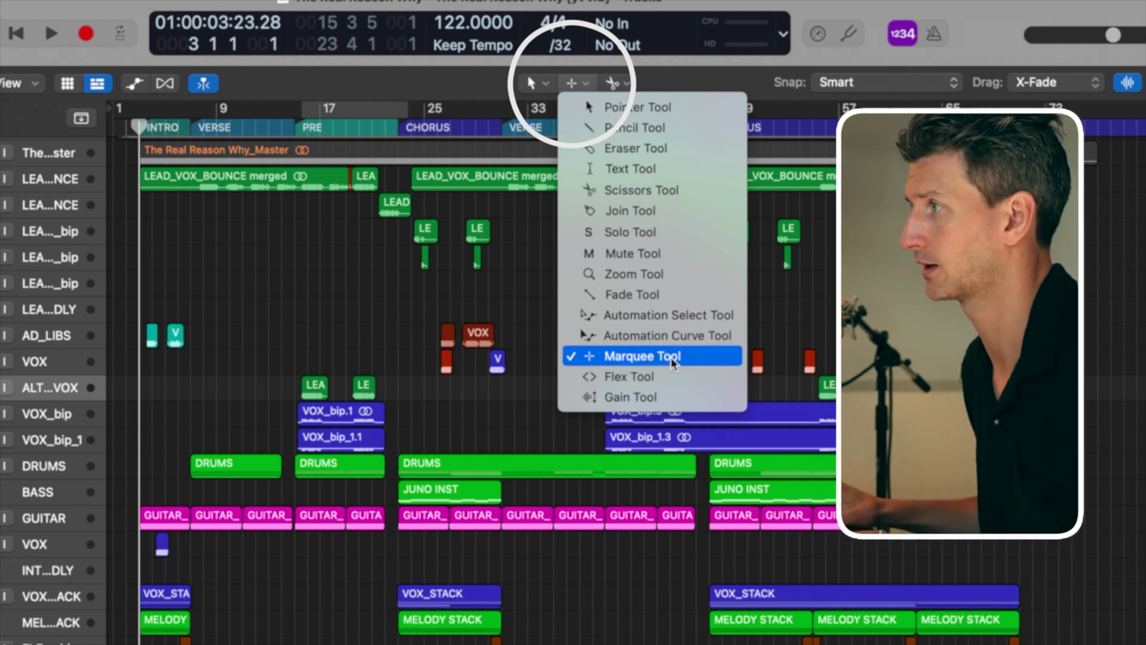
Make Scissors the Command-click tool and try it, then reopen the tool list to restore Marquee.
left_click(558, 95)
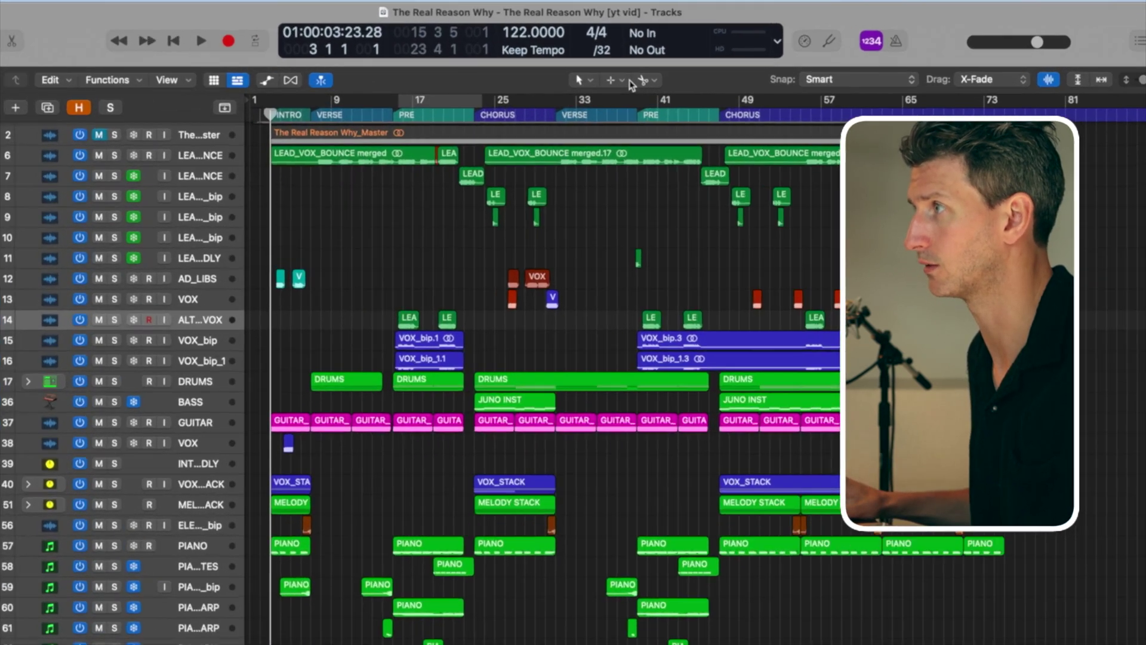
left_click(646, 79)
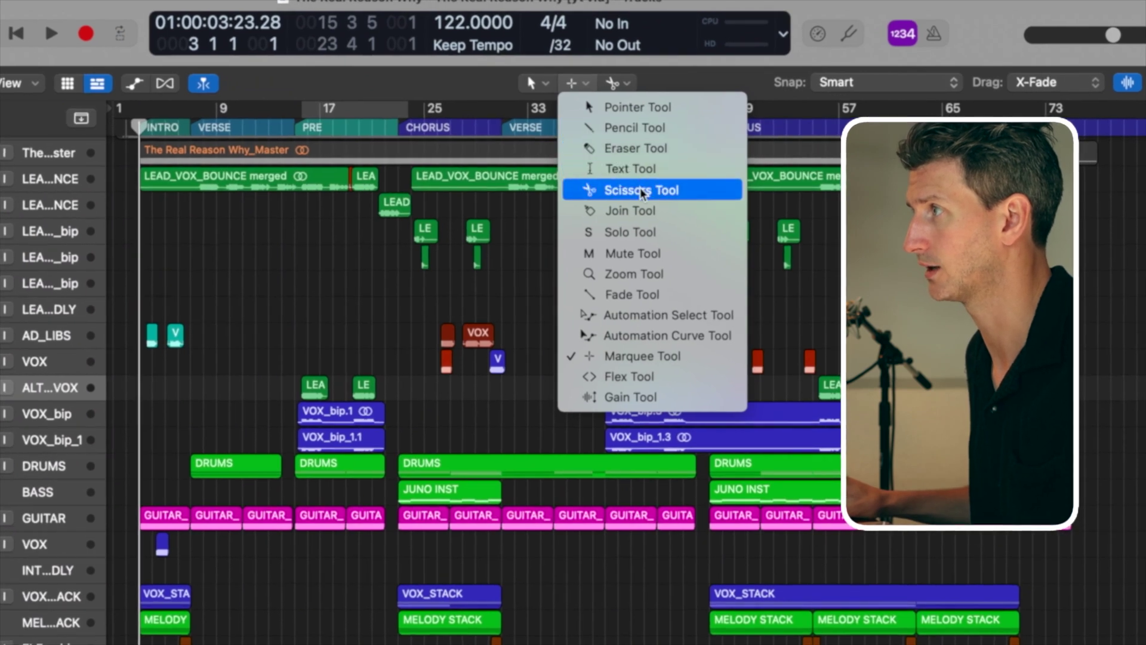
left_click(642, 190)
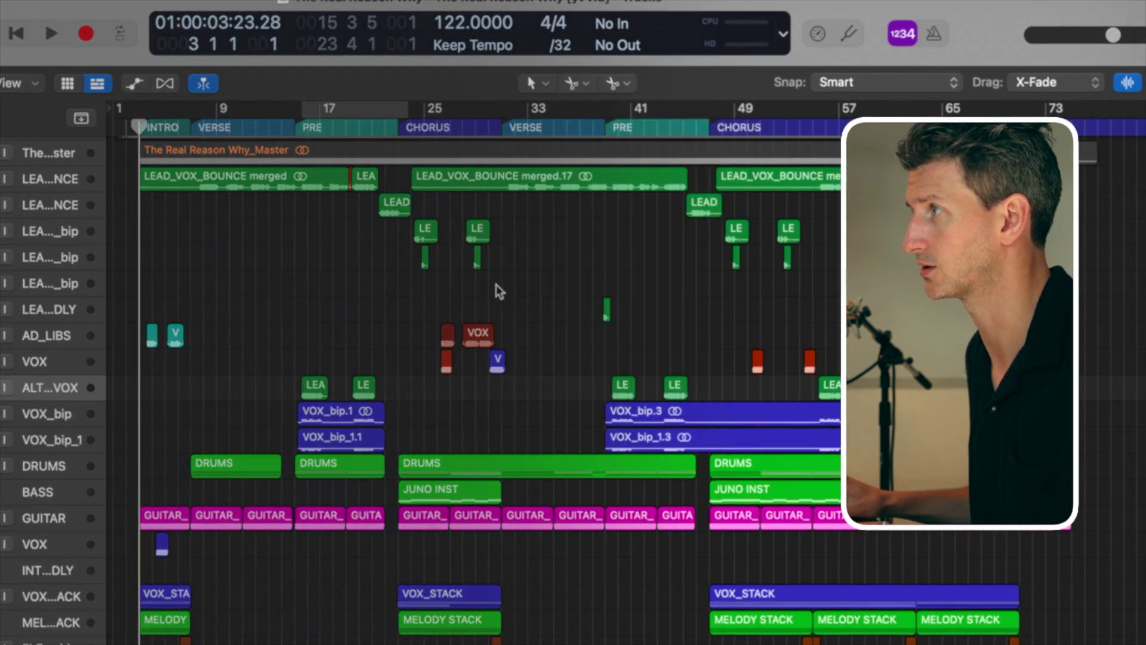
key("super")
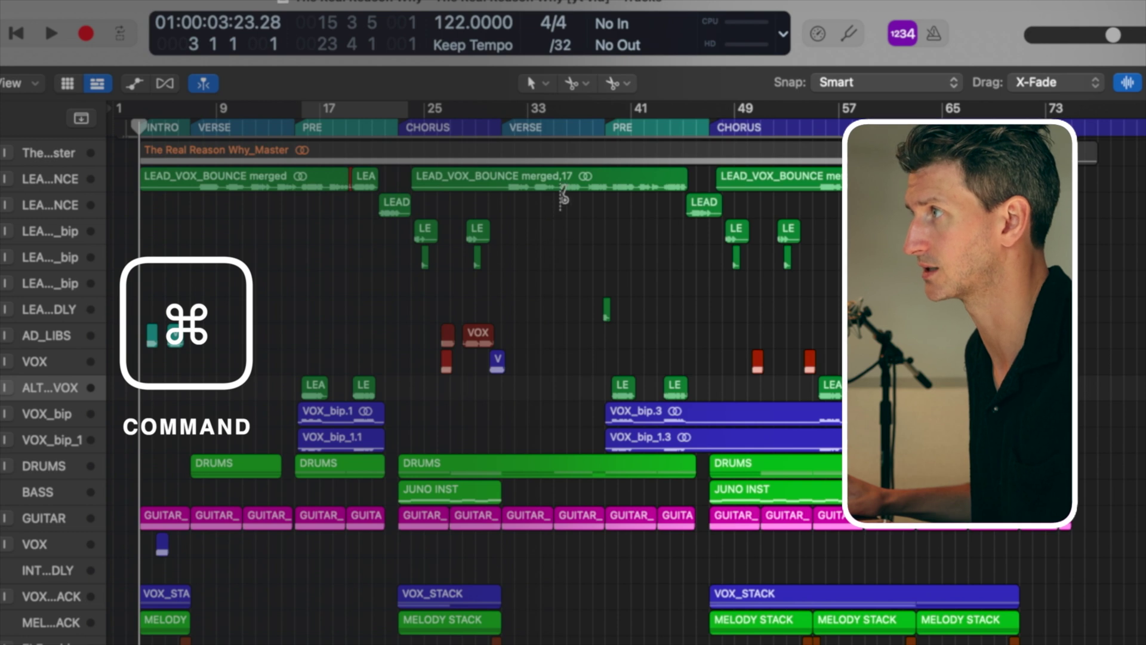
left_click(576, 89)
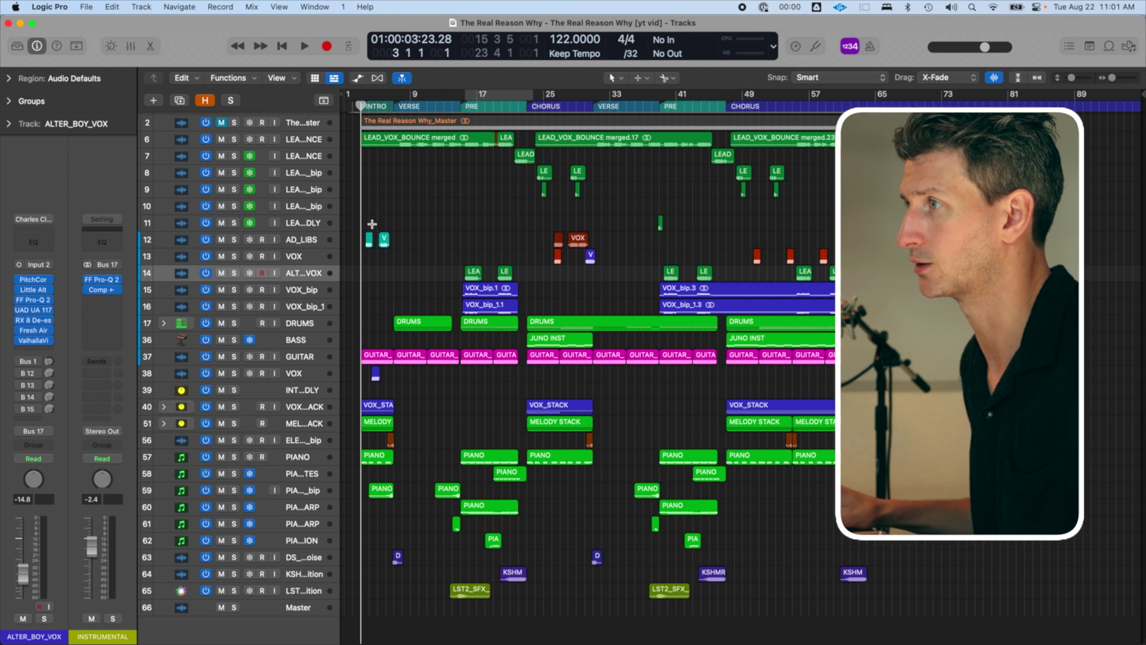
Zoom in on bars 23–37 and marquee-select bars 23 to 31 across VOX_bip_1, DRUMS, BASS and GUITAR.
left_click_drag(371, 223, 542, 244)
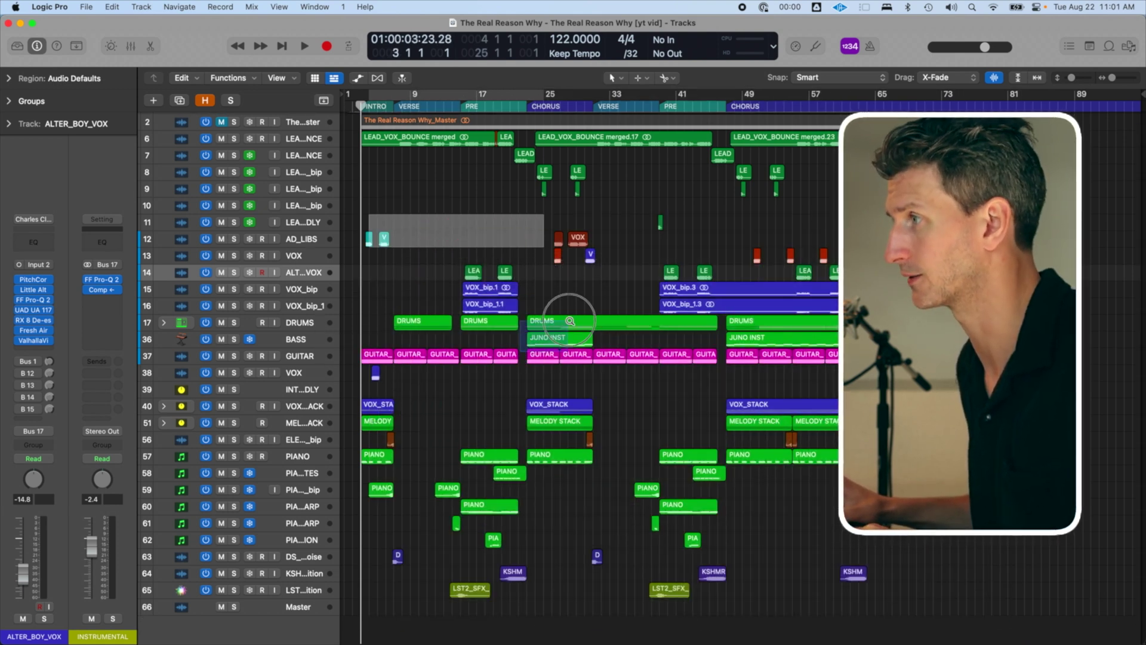
left_click_drag(570, 321, 668, 338)
left_click_drag(384, 421, 775, 449)
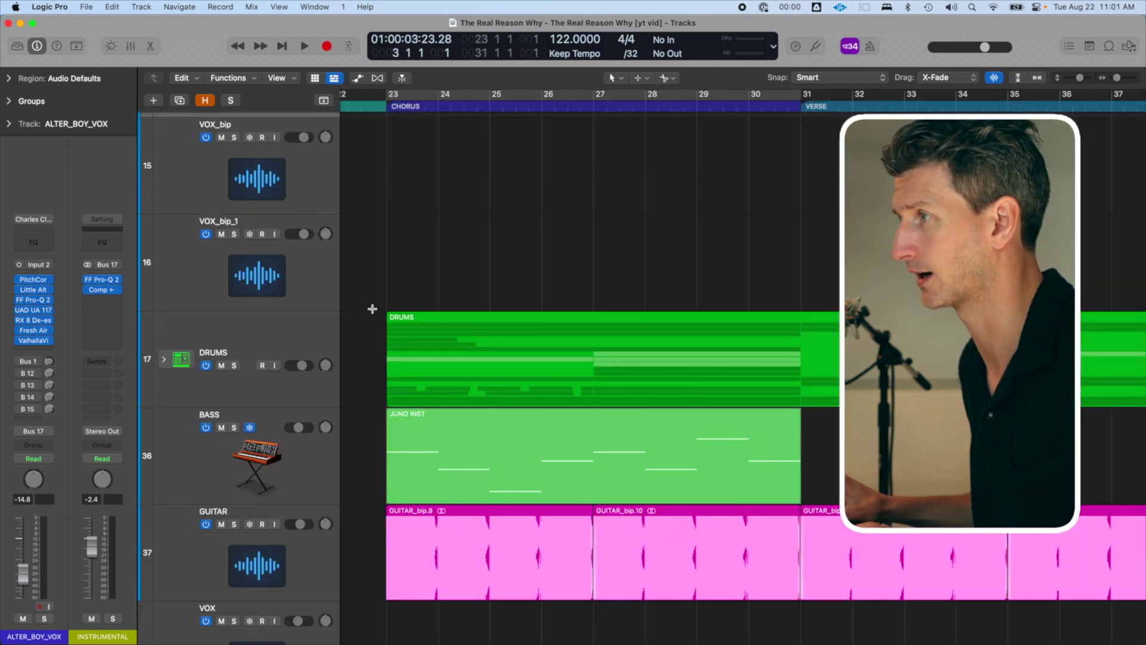
left_click_drag(381, 303, 801, 501)
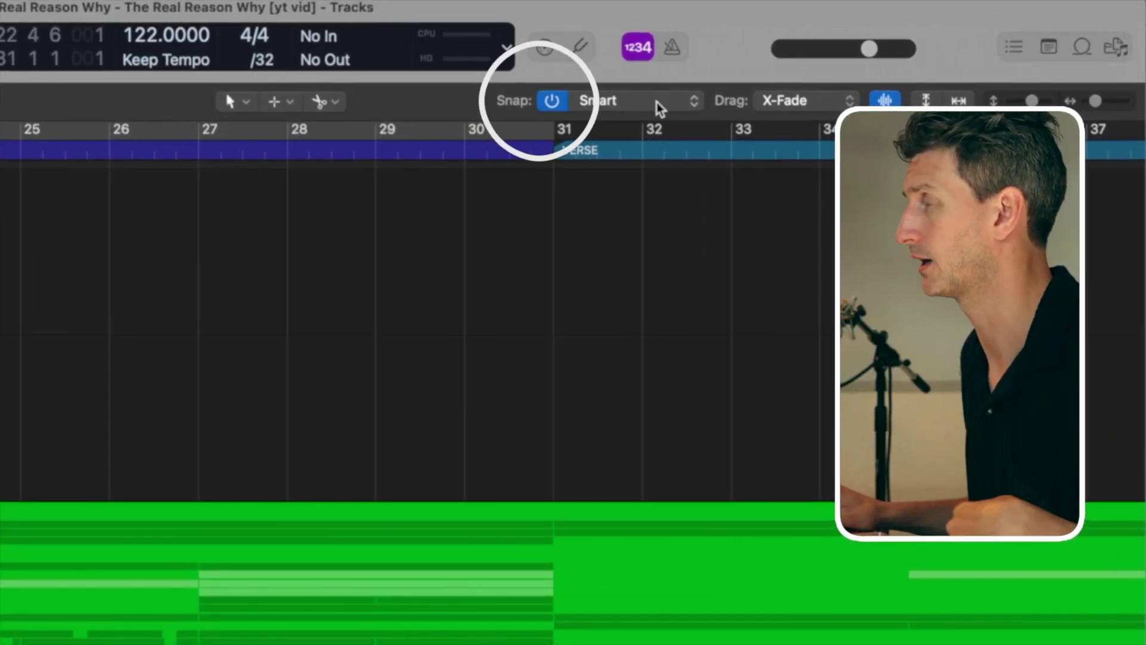
With Snap set to Bar, draw a cycle range over bars 23–27 and marquee bars 23–26 on VOX_bip_1.
left_click(688, 106)
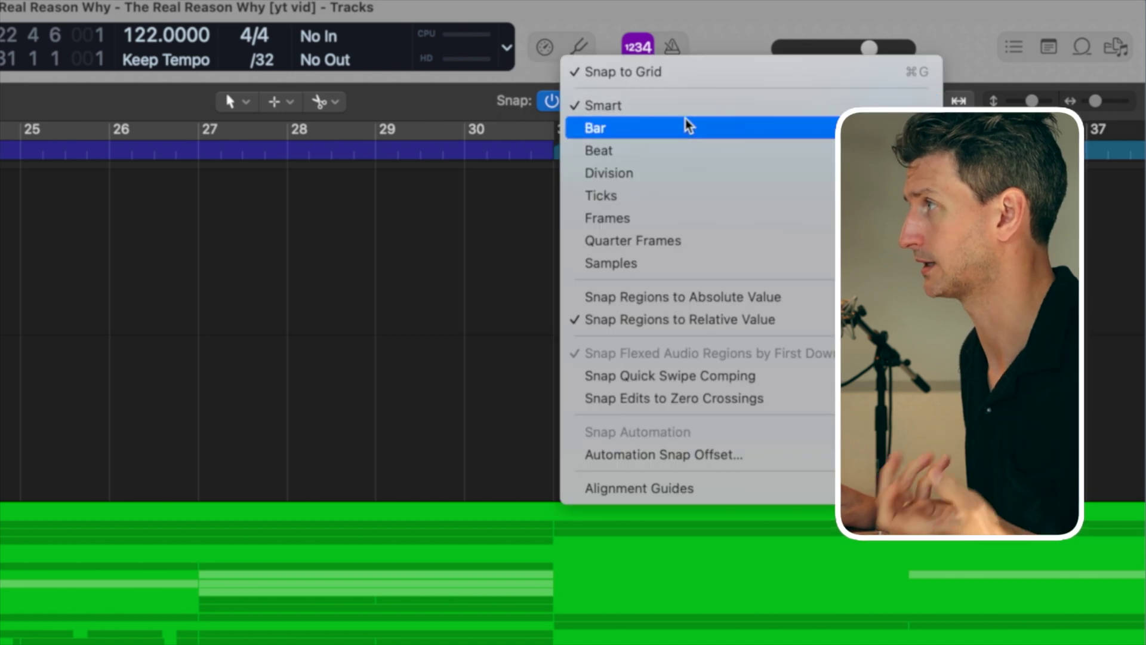
left_click(686, 123)
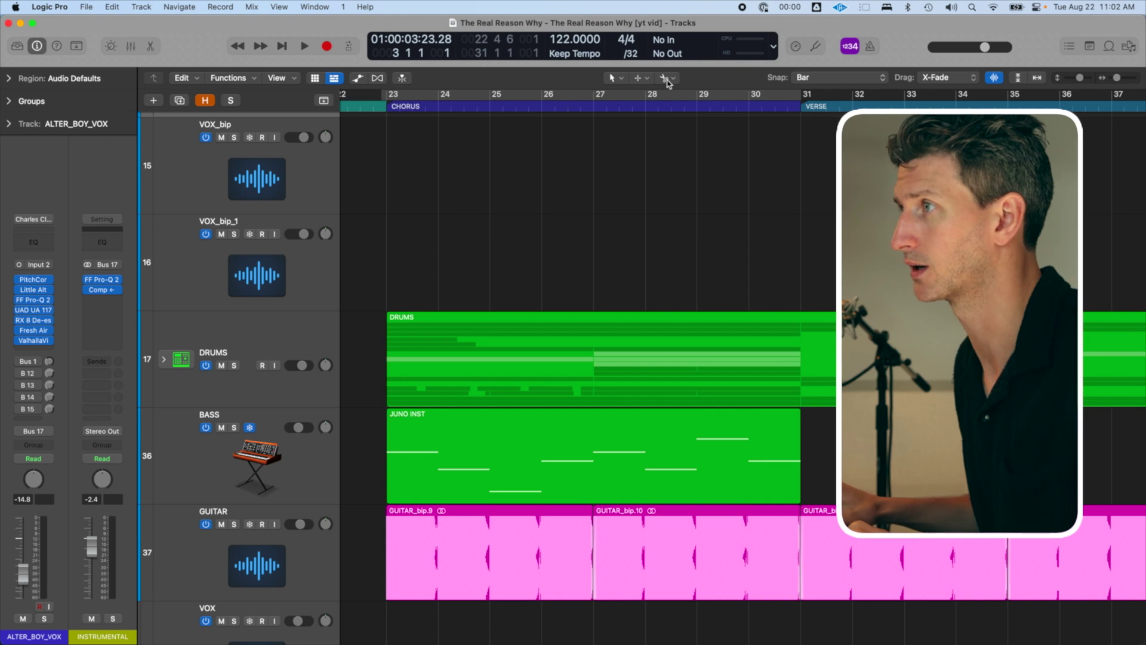
left_click_drag(394, 99, 525, 101)
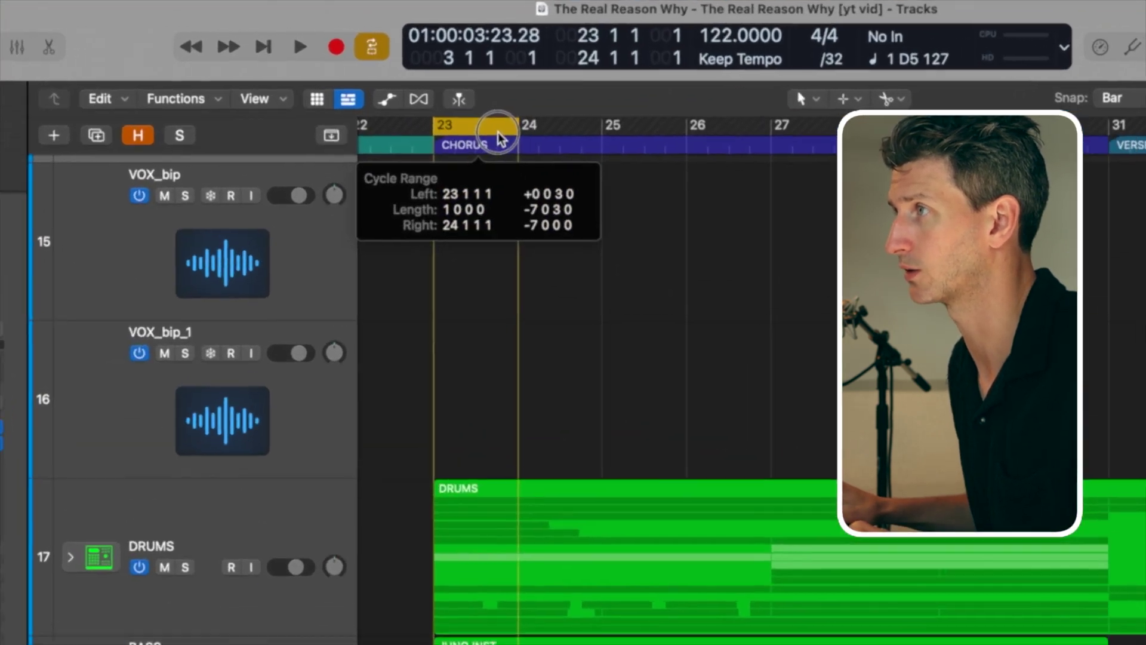
left_click_drag(674, 144, 800, 132)
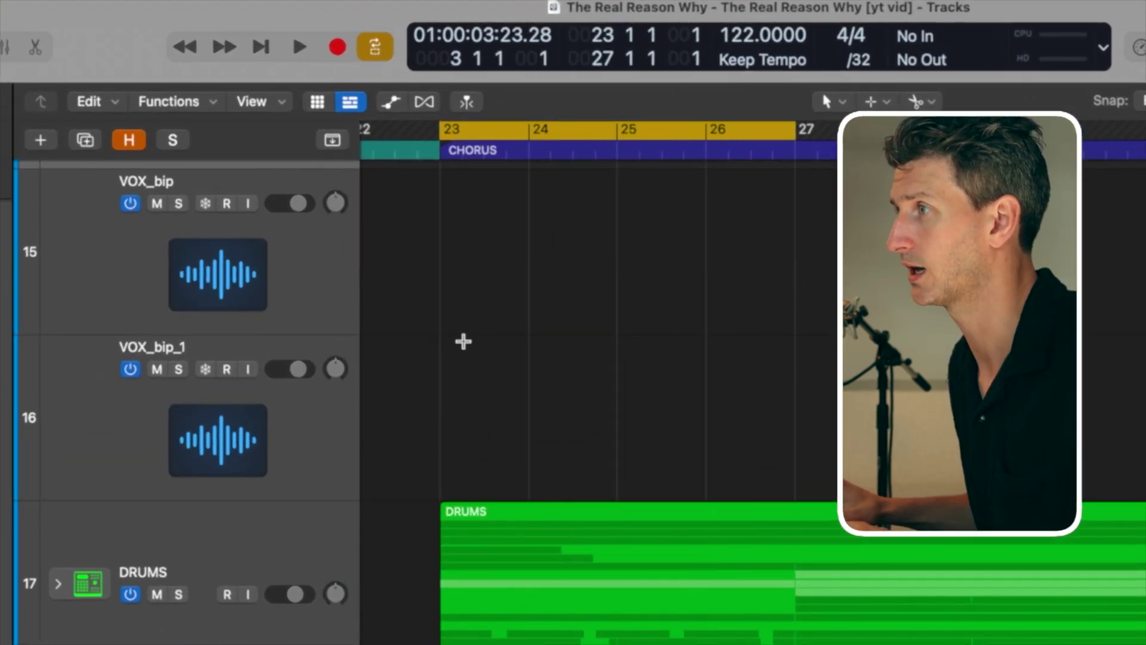
left_click(470, 381, "super")
left_click_drag(470, 381, 719, 408)
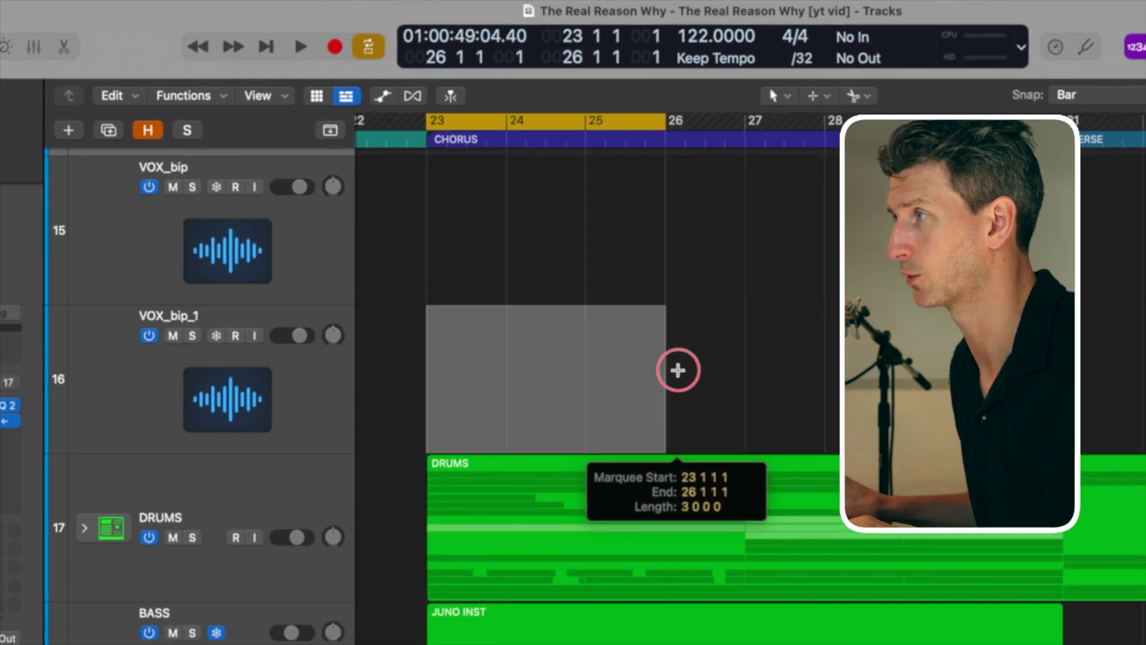
left_click_drag(678, 370, 678, 370)
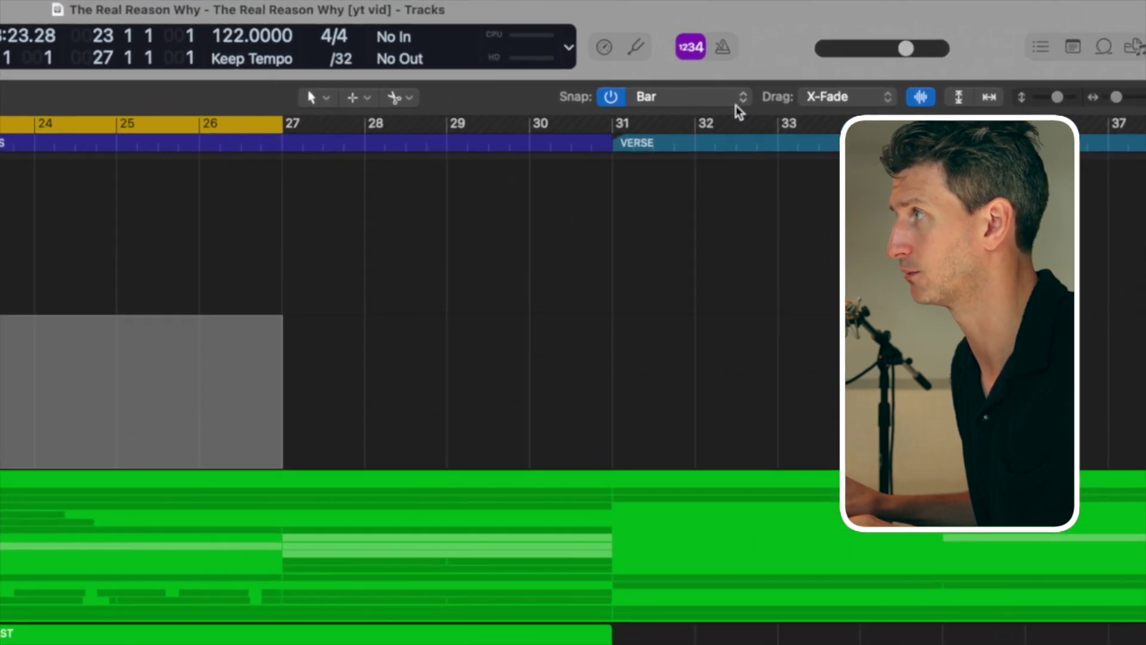
Switch Snap to Beat and mark a range from bar 23 beat 3 to bar 24 beat 4.
left_click(1134, 95)
left_click(697, 131)
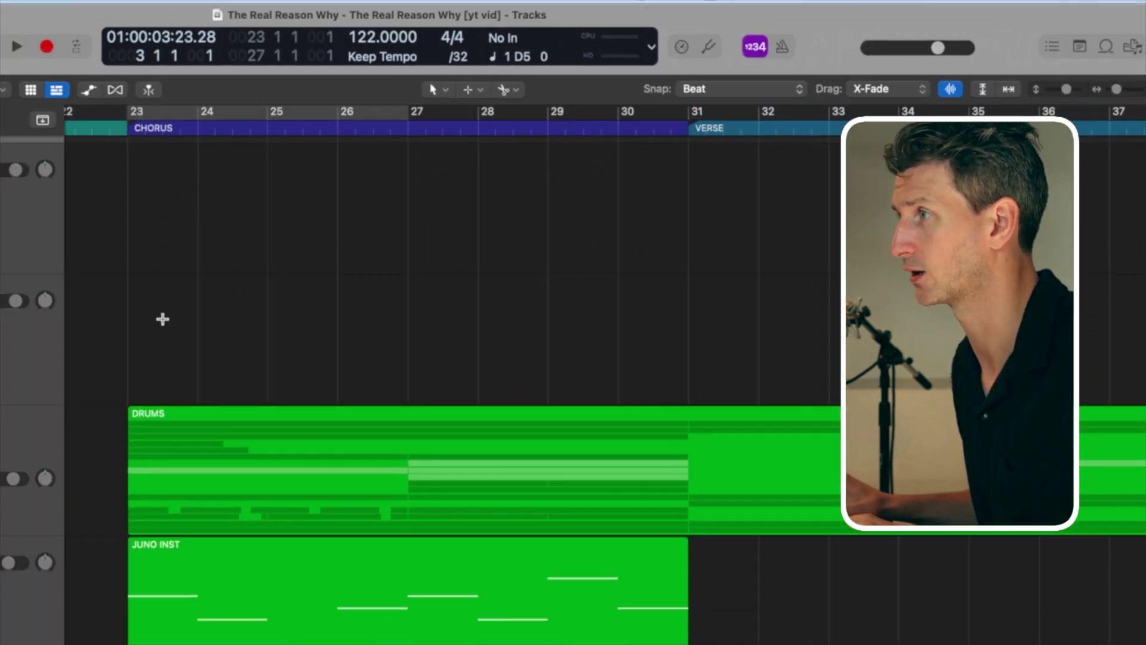
left_click_drag(162, 319, 206, 319)
left_click_drag(540, 391, 718, 391)
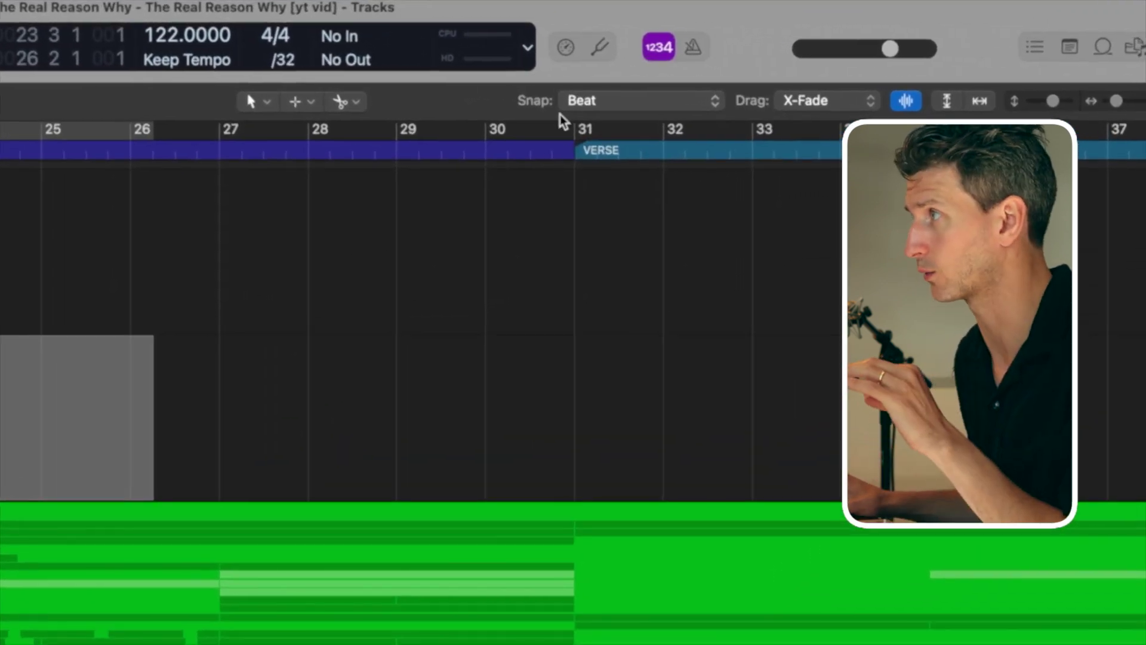
Return Snap to Smart and marquee bars 23 to about 30 from JUNO INST up over DRUMS.
left_click(681, 109)
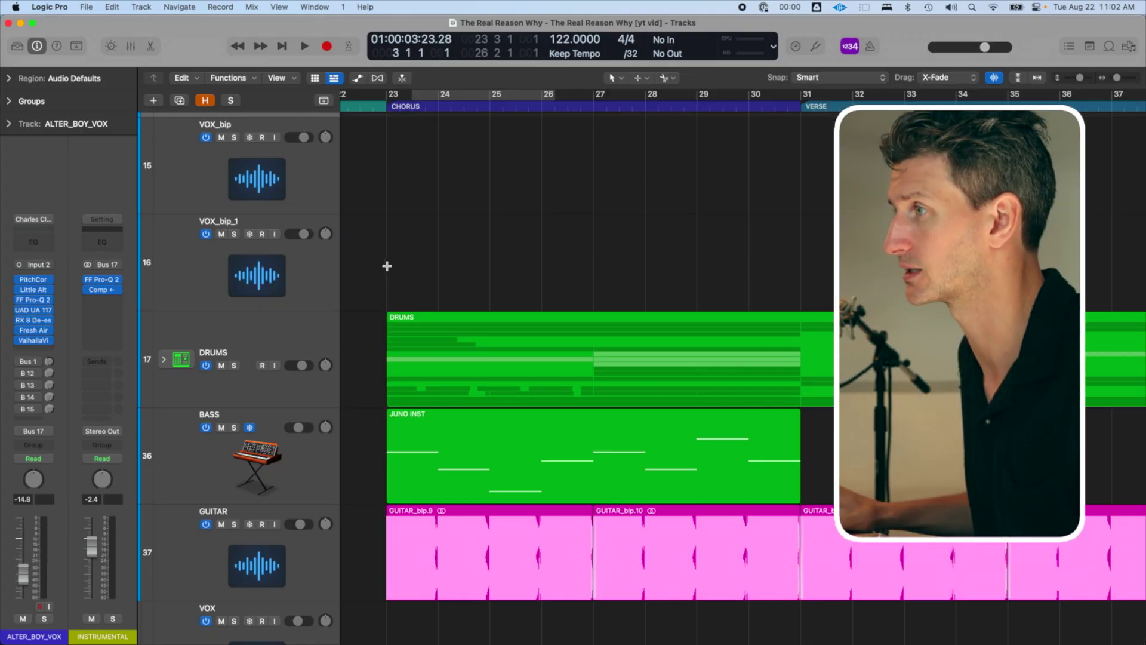
left_click_drag(387, 447, 689, 489)
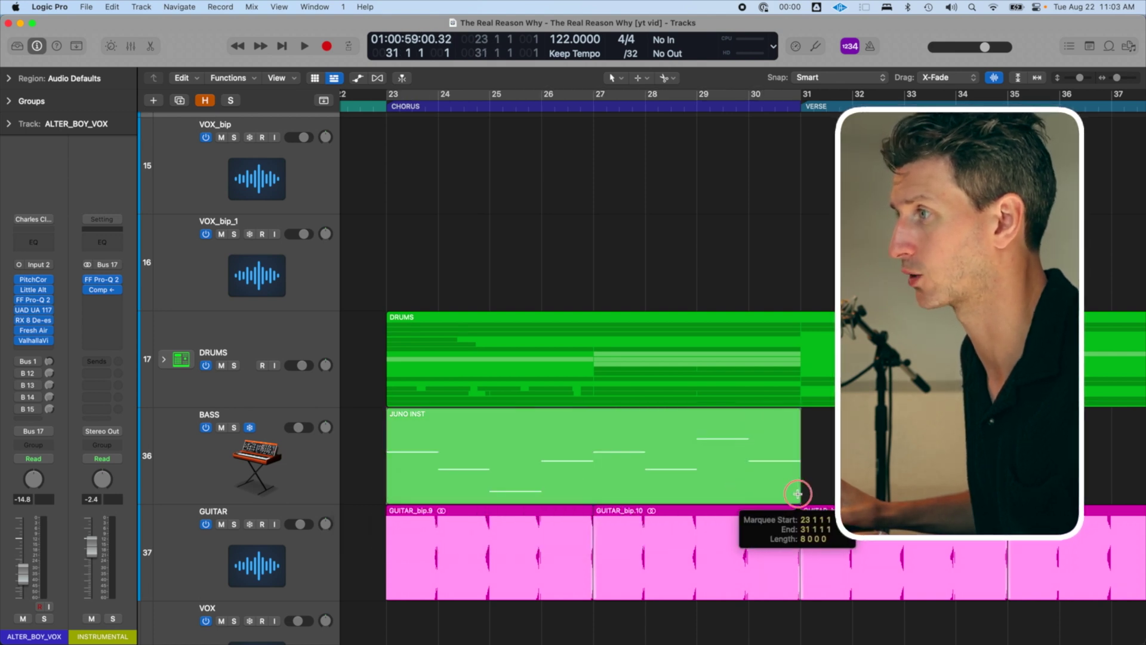
left_click_drag(797, 494, 800, 320)
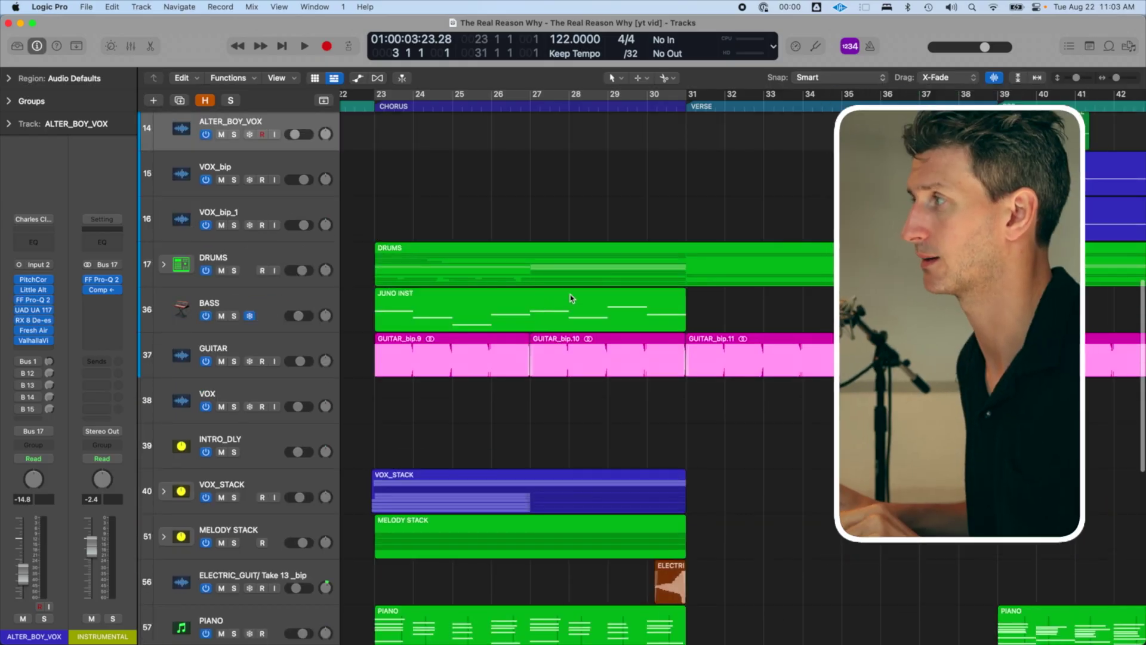
Scroll to bar 36, enlarge the track lanes, and solo ALTER_BOY_VOX, VOX_bip and VOX_bip_1.
scroll(567, 307, "right", 5)
left_click(635, 404, "ctrl+alt")
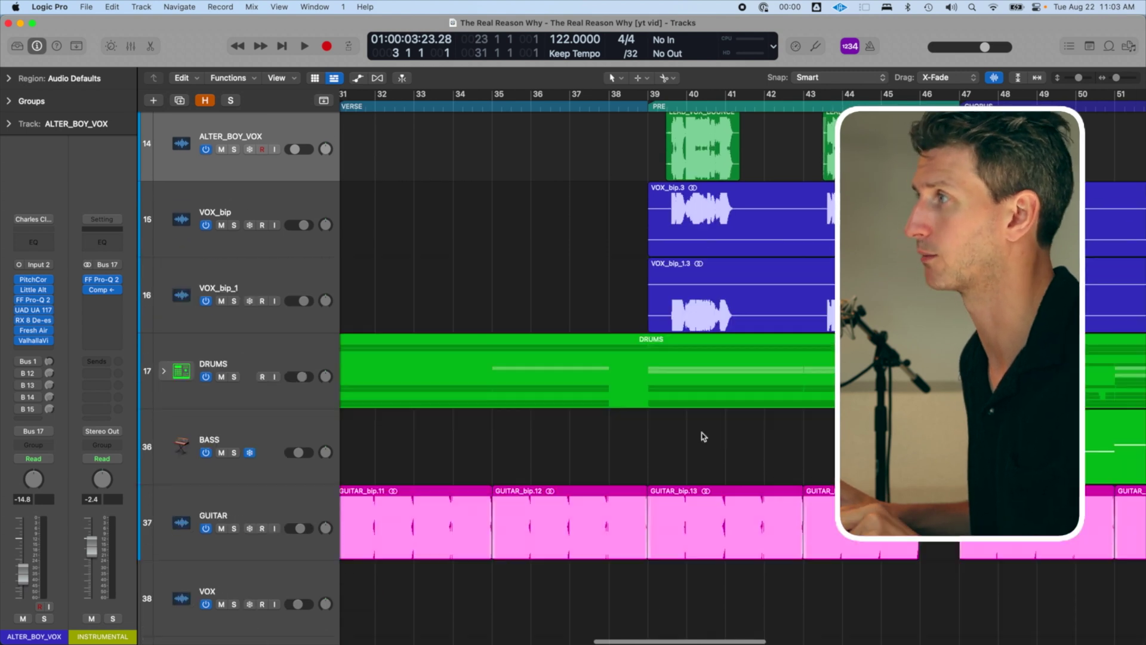
scroll(597, 388, "right", 5)
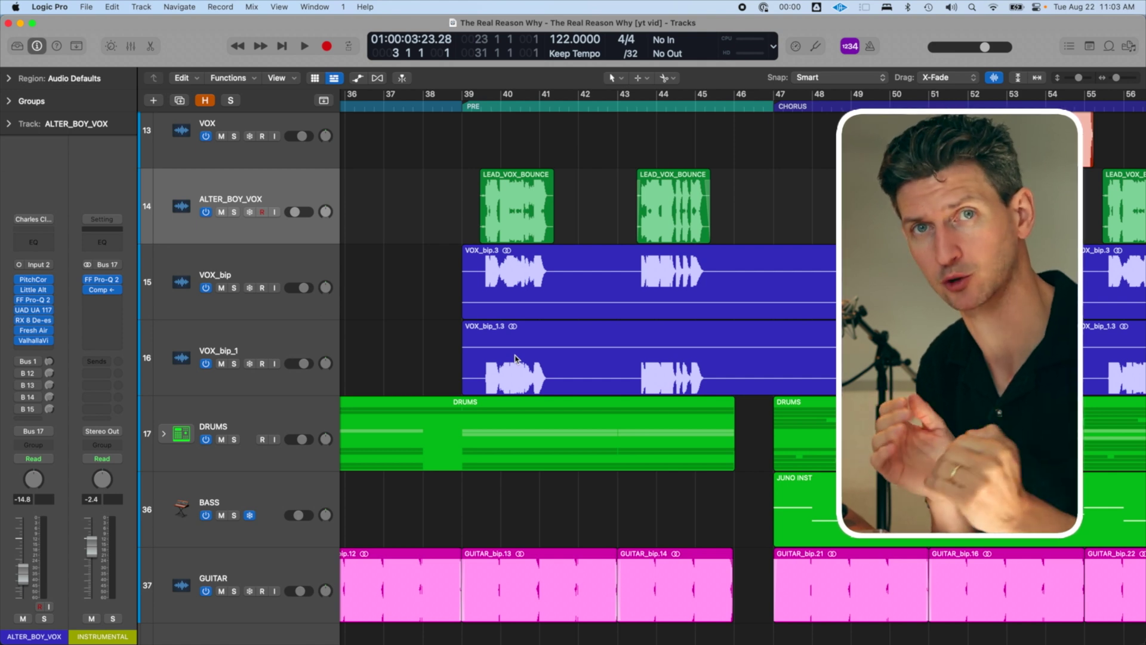
left_click(234, 212)
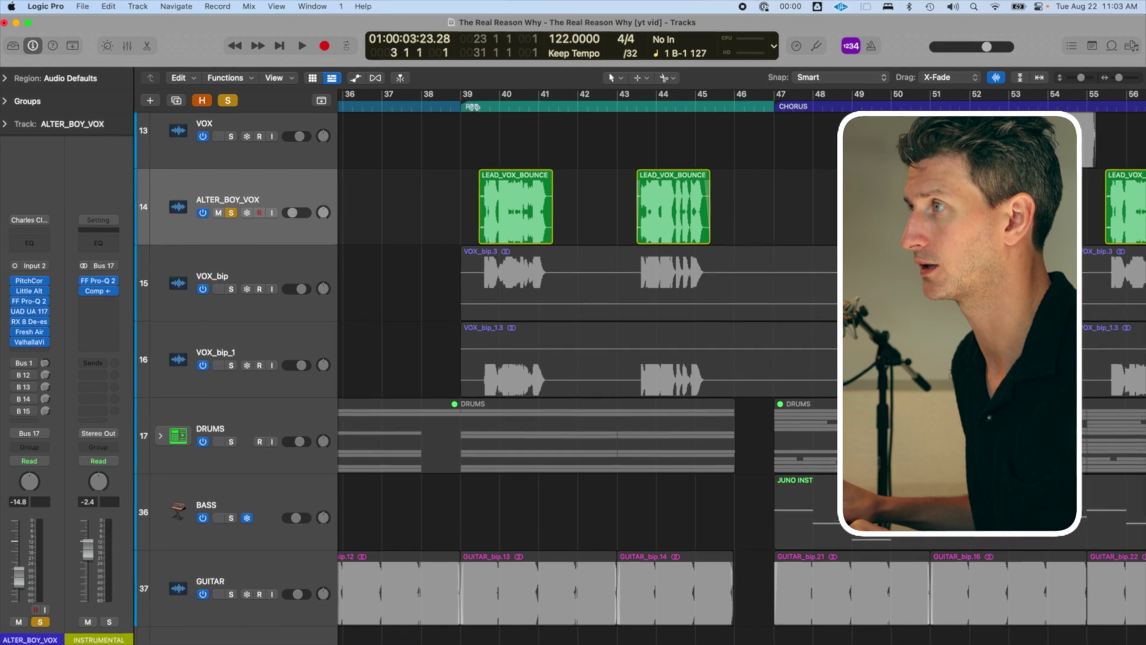
left_click(475, 197)
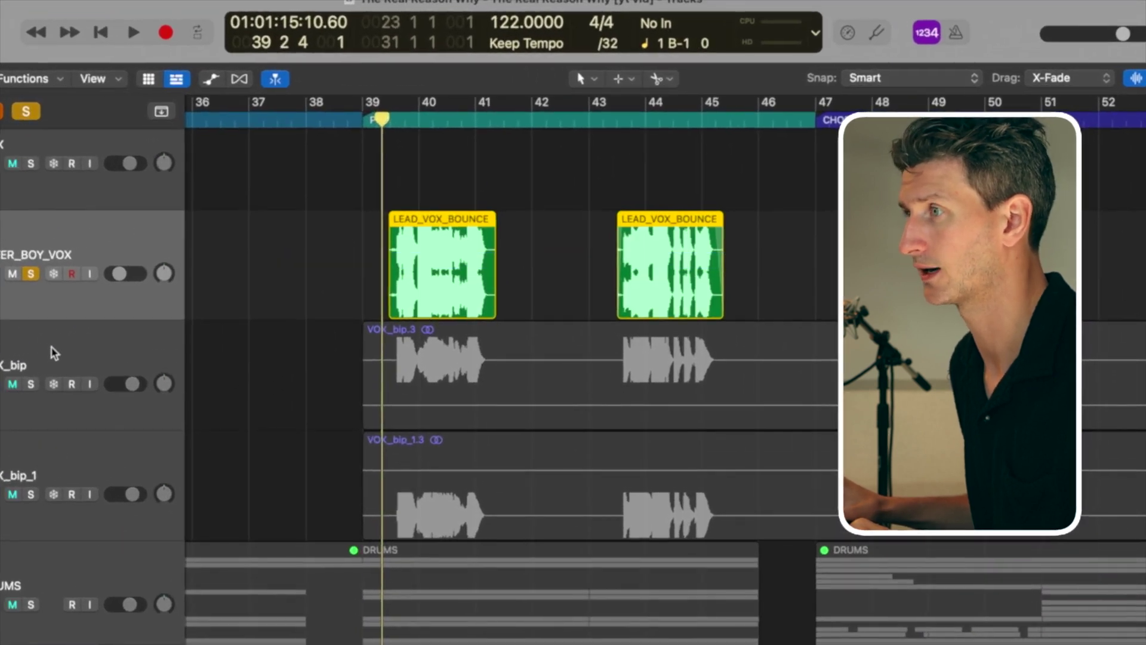
left_click(54, 354)
left_click(64, 451)
left_click_drag(33, 387, 28, 495)
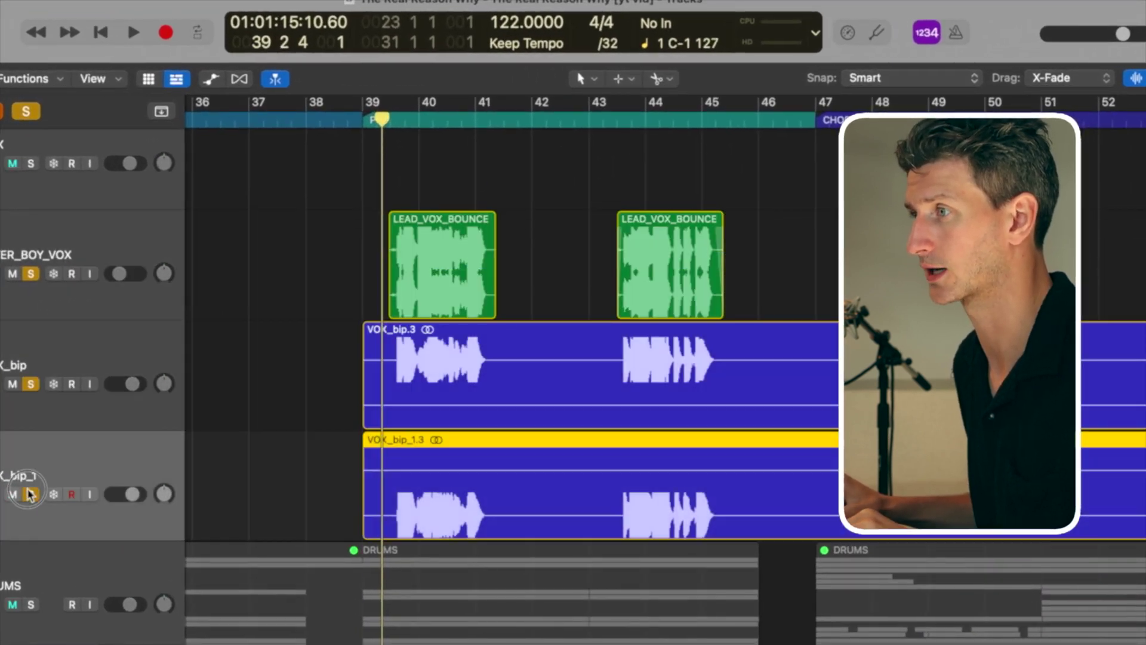
Marquee from bar 41 beat 2 to bar 43 beat 3 across both VOX_bip tracks.
left_click_drag(293, 352, 373, 460)
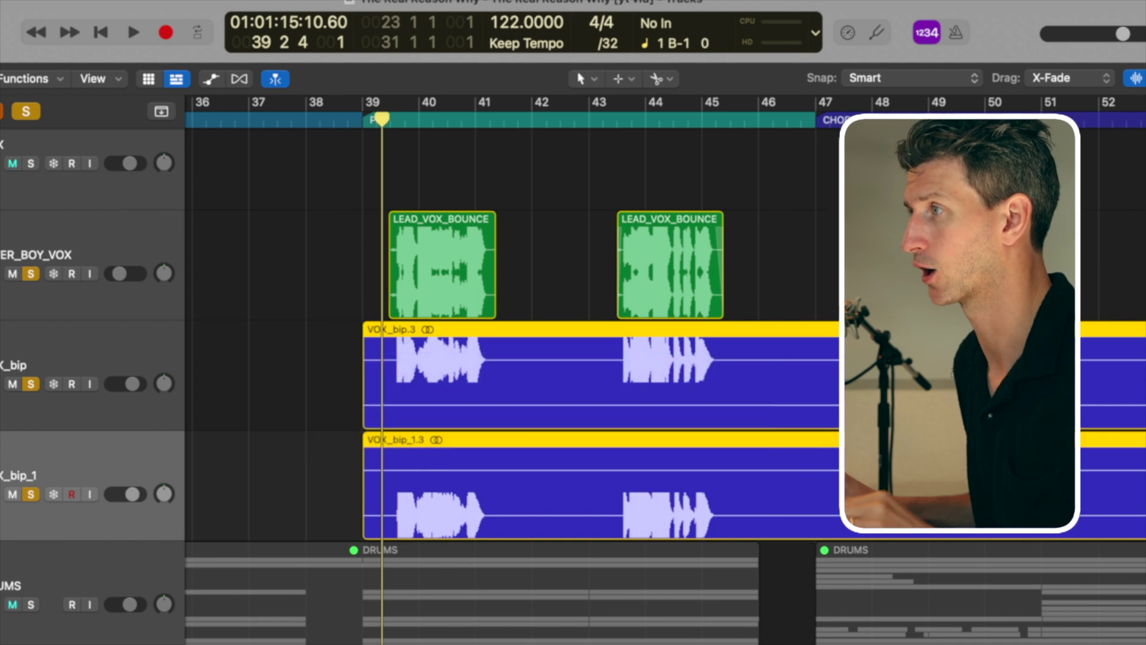
left_click(433, 284)
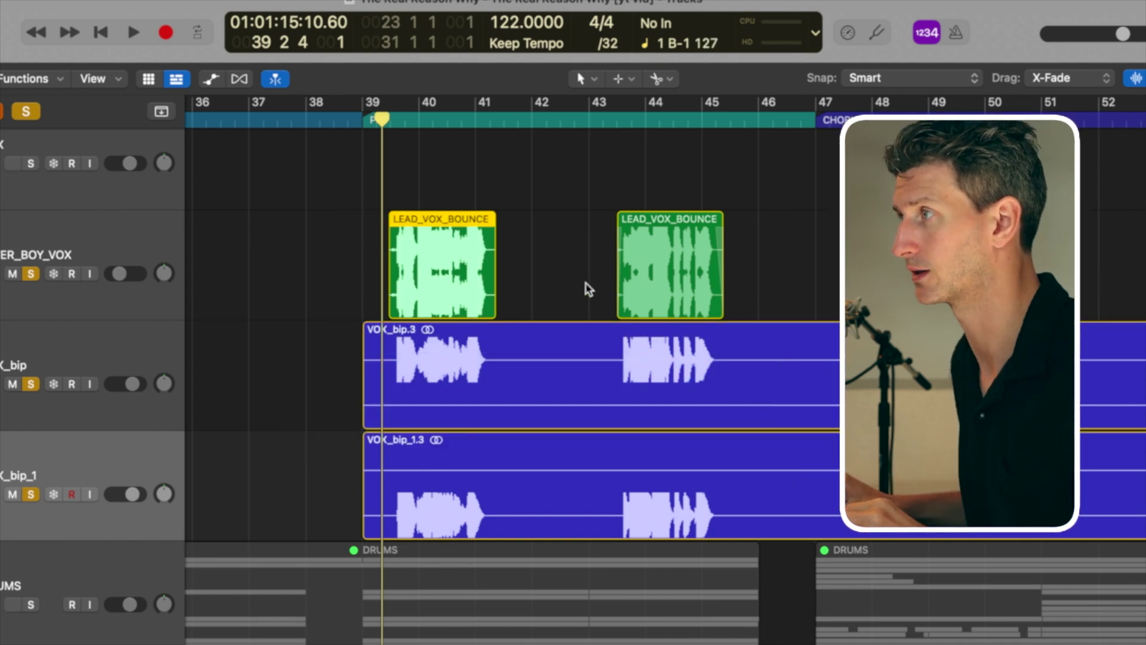
left_click(677, 292)
left_click(442, 283)
left_click(668, 298)
left_click(449, 305)
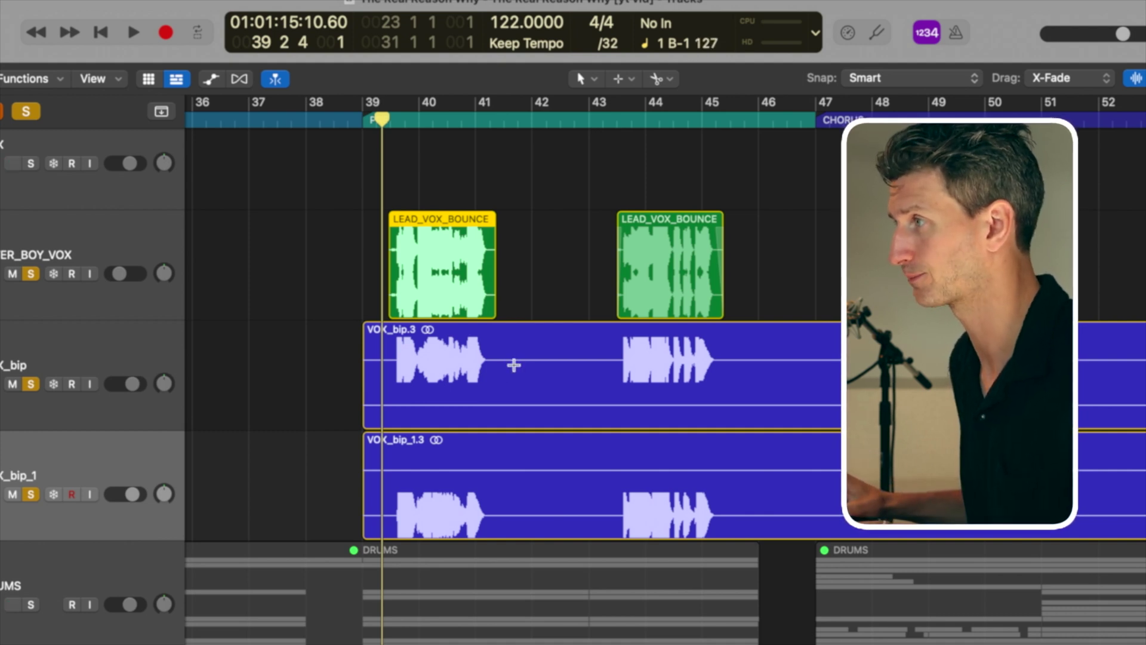
left_click_drag(493, 367, 618, 493)
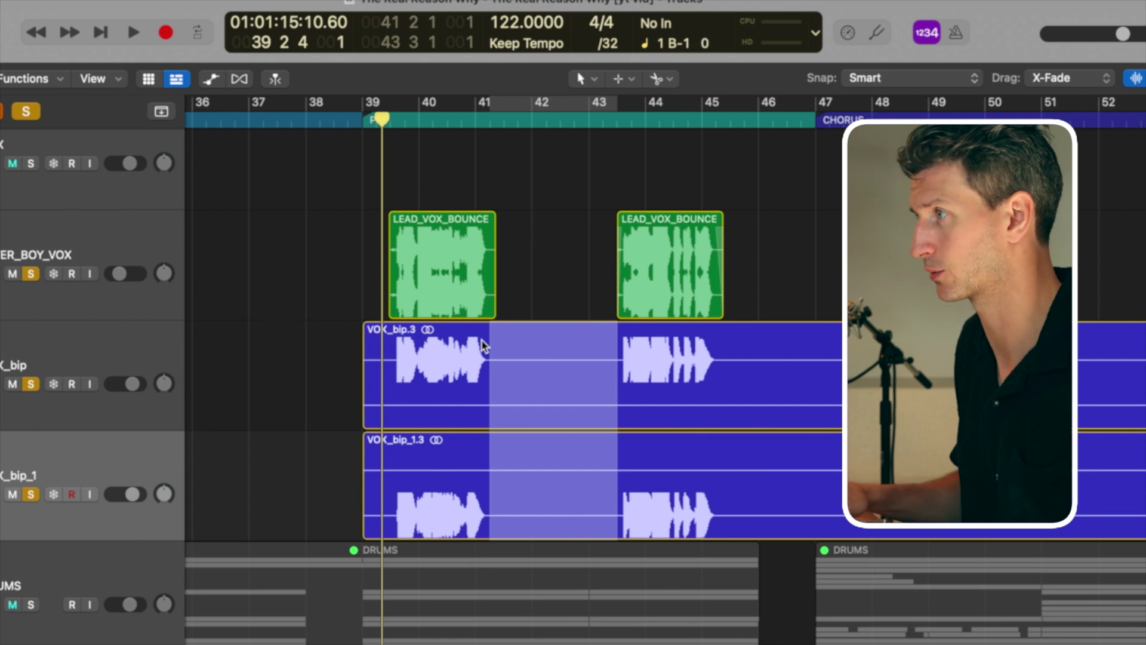
Try removing bars 41–43 by marquee delete and by splitting the vox regions, undoing each attempt.
key("BackSpace")
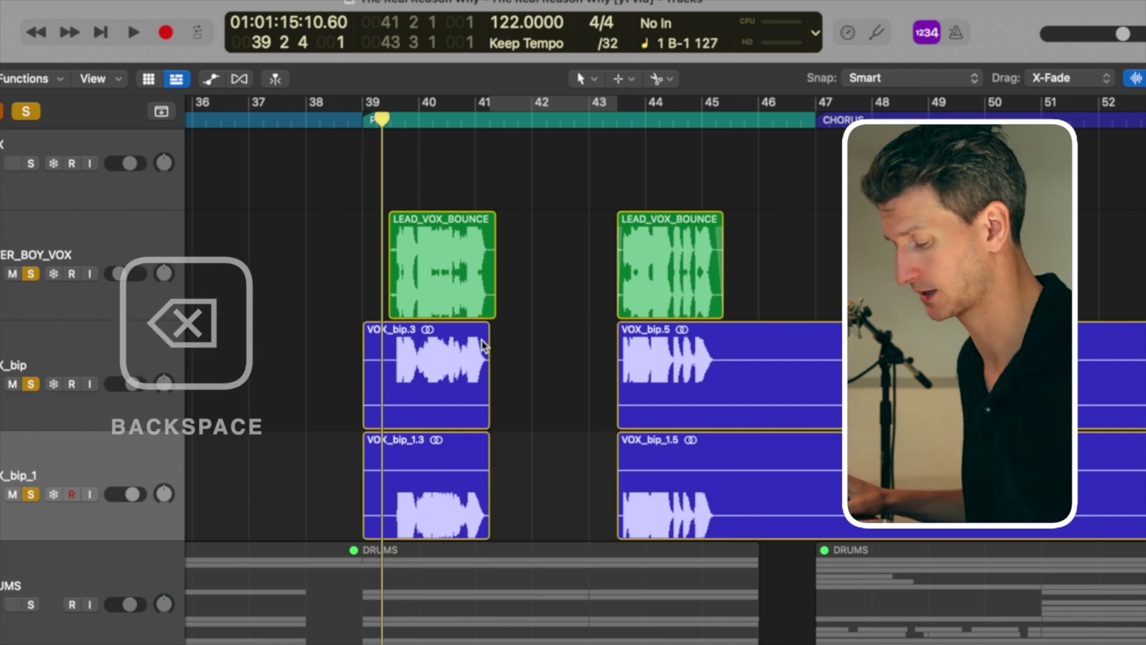
key("super+z")
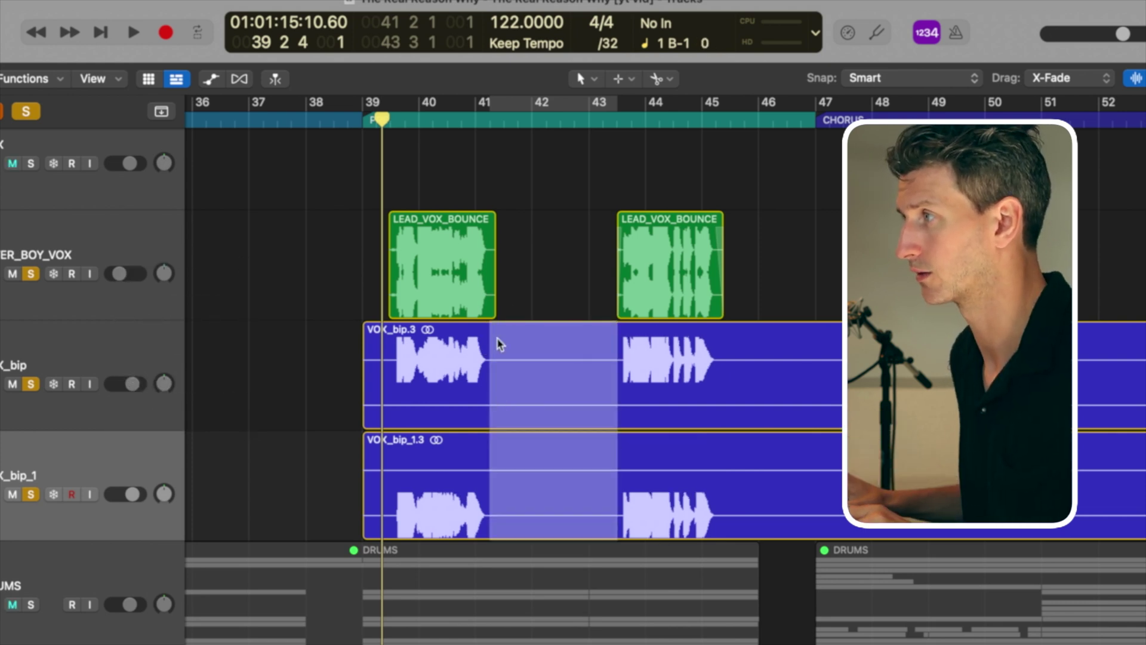
left_click(534, 222)
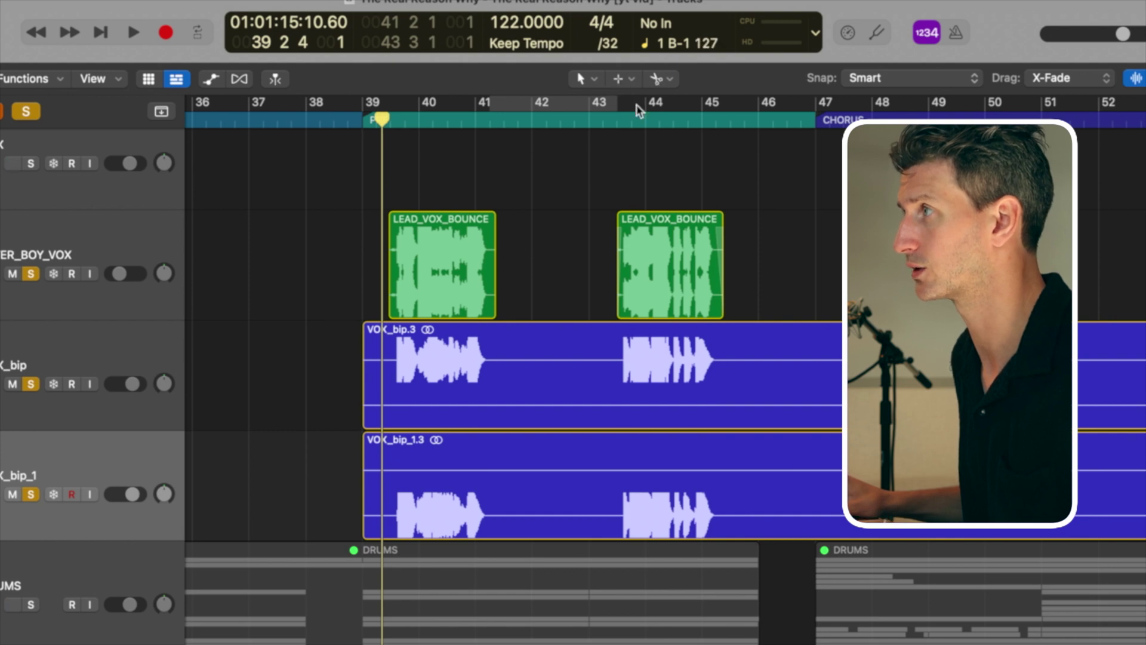
left_click(491, 360)
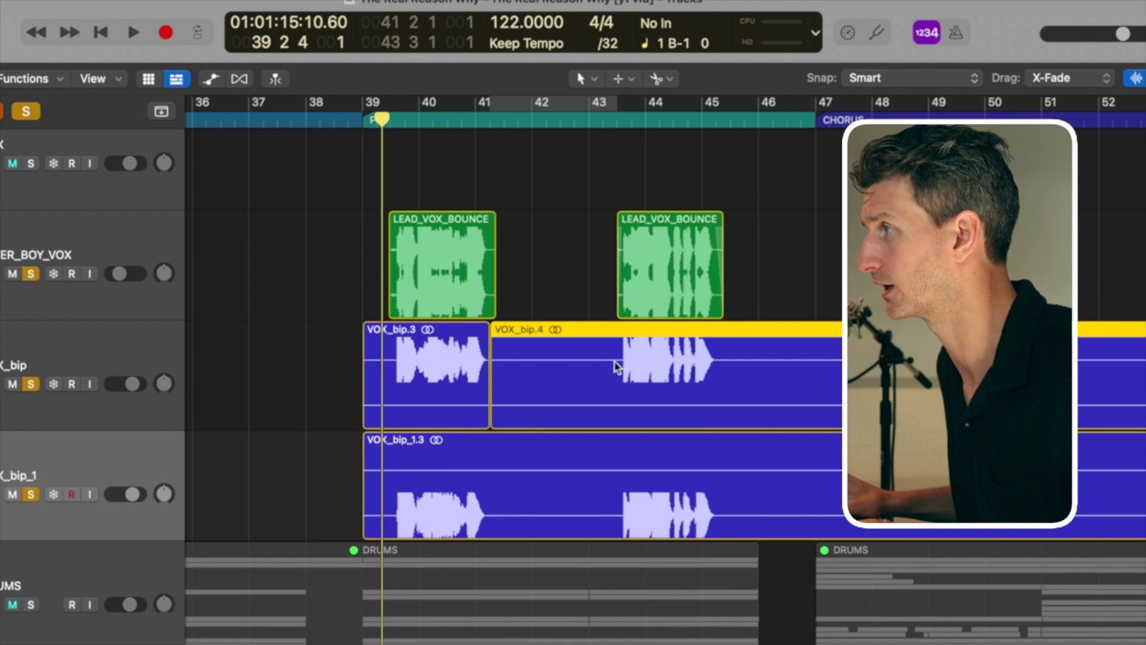
left_click(617, 366)
left_click(615, 476)
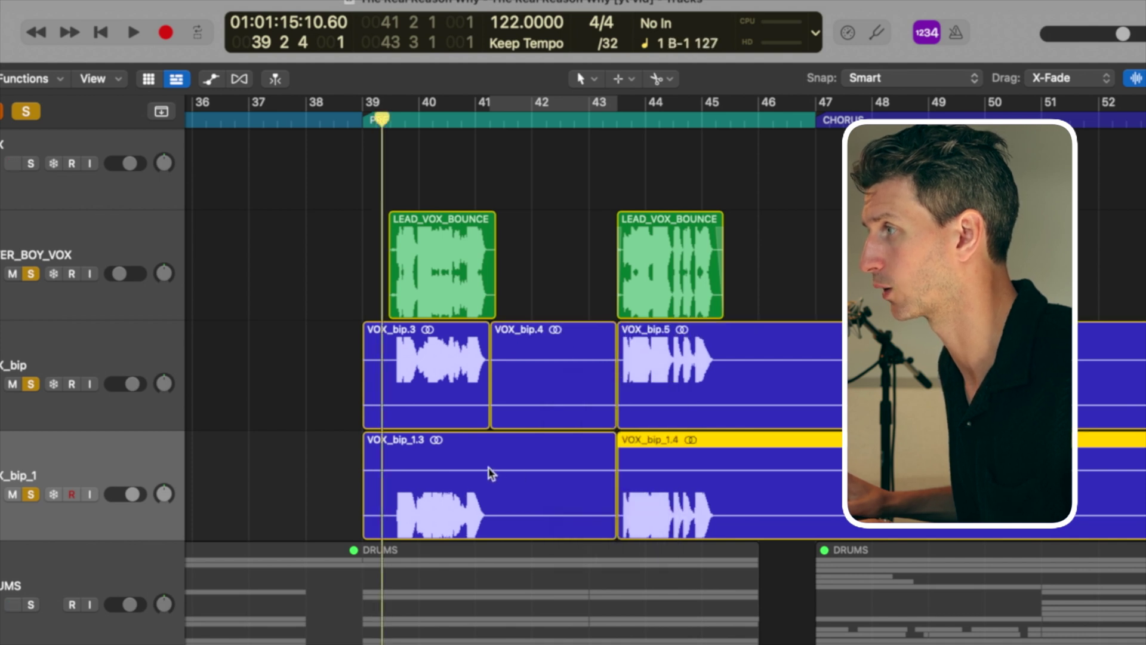
left_click(490, 473)
left_click_drag(545, 276, 560, 527)
key("Delete")
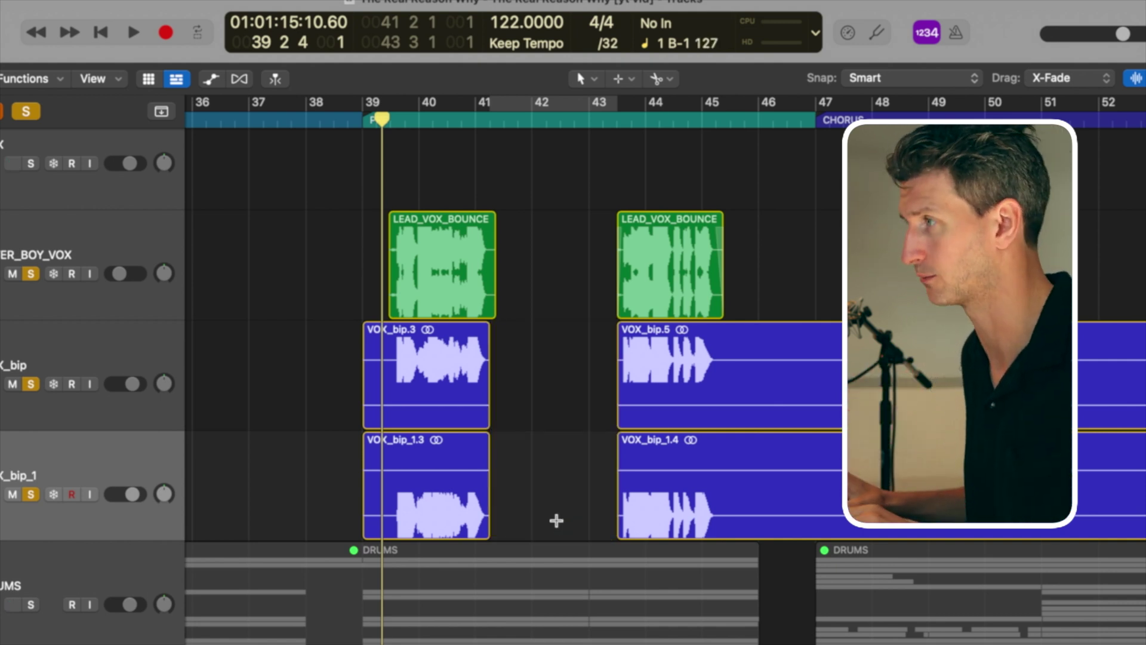
key("super+z")
key("super+z")
key("super+z")
key("super+z")
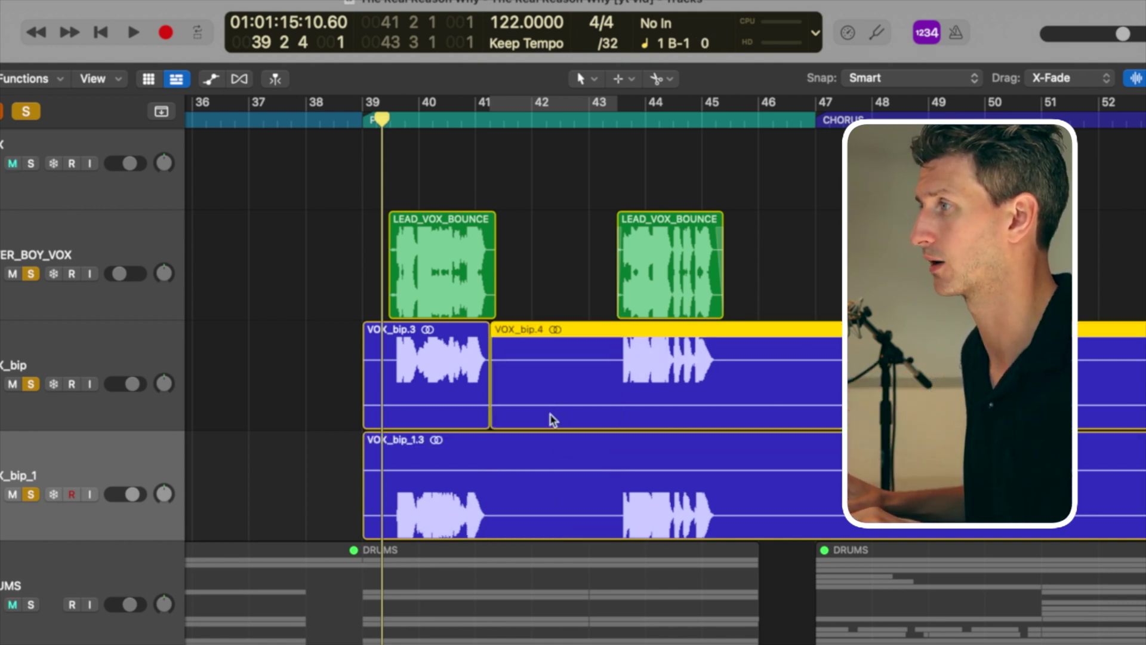
key("super+z")
Delete bars 41–43 on both VOX_bip tracks and VOX_bip.5's tail near bar 46, then try a multi-track delete.
left_click_drag(486, 387, 623, 500)
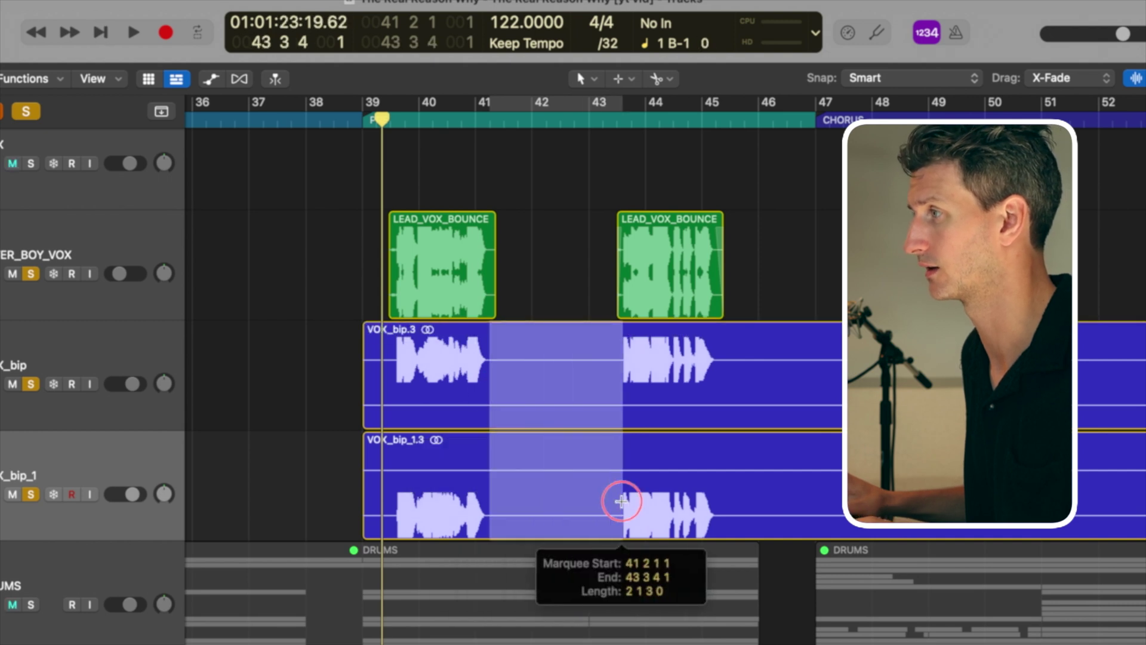
key("BackSpace")
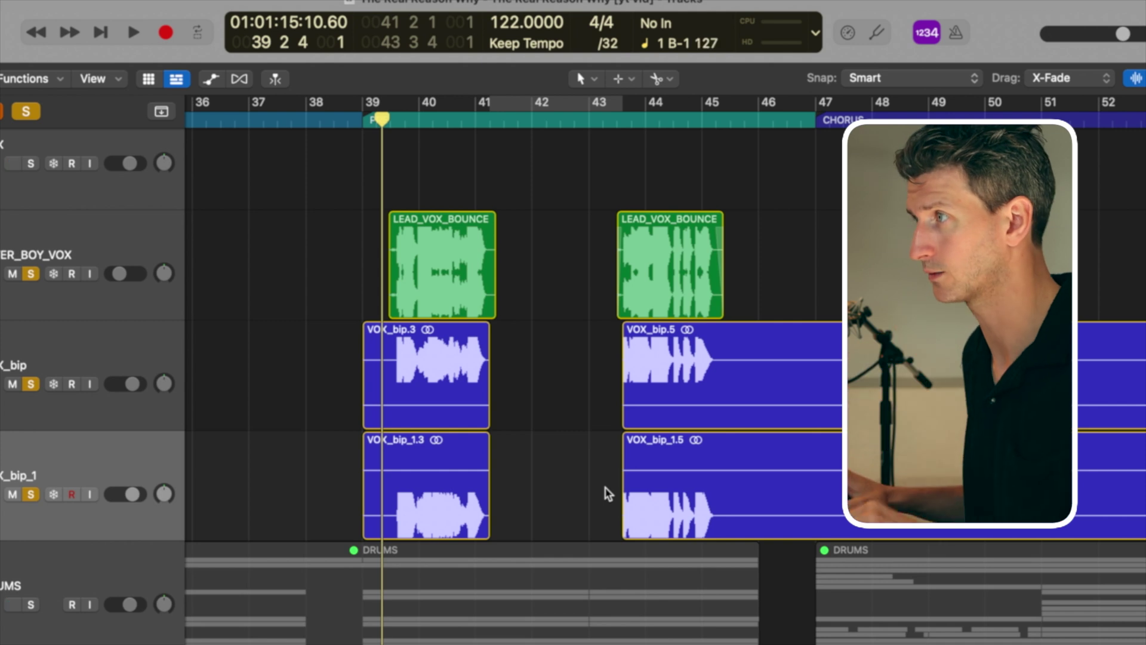
left_click(440, 406)
left_click_drag(753, 379, 811, 378)
key("BackSpace")
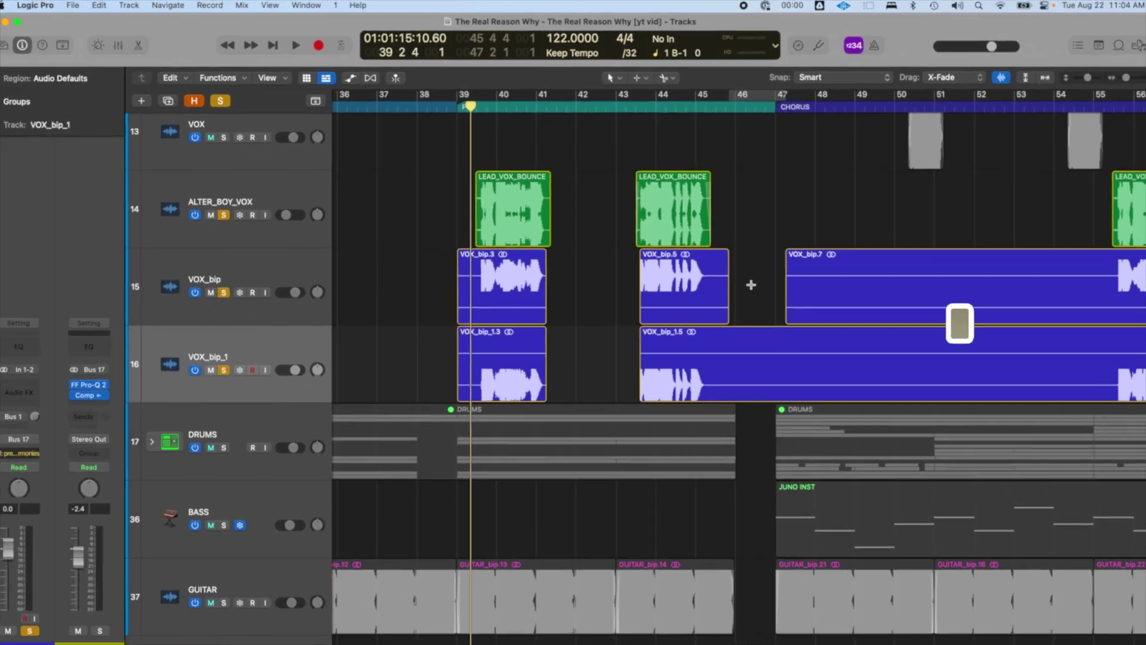
left_click_drag(750, 284, 993, 615)
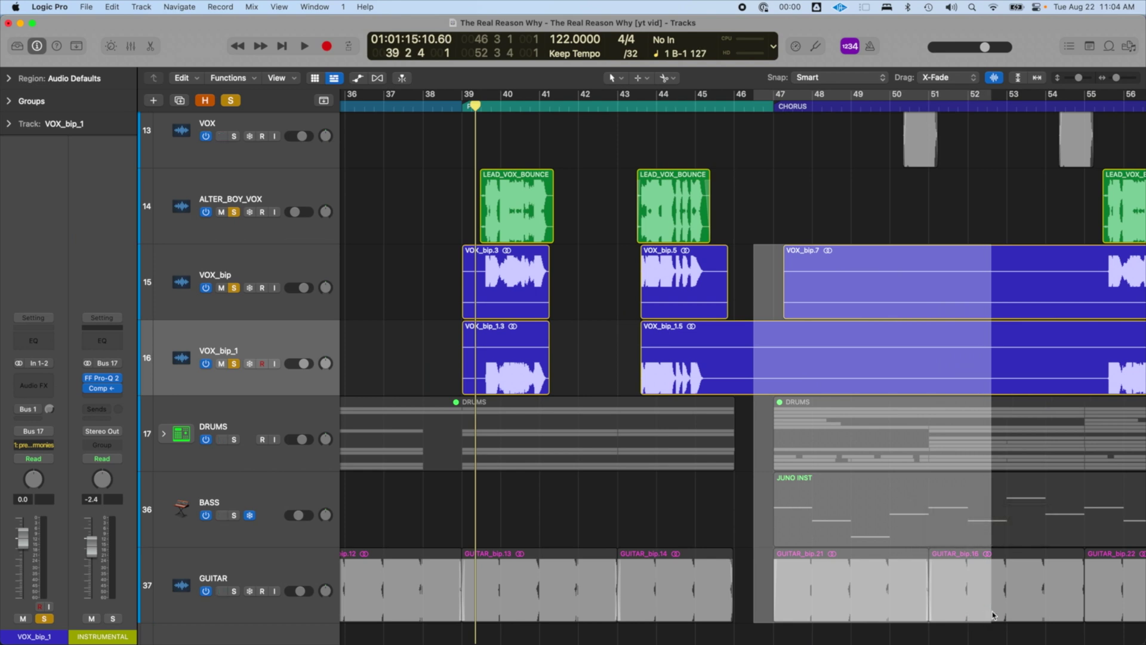
key("BackSpace")
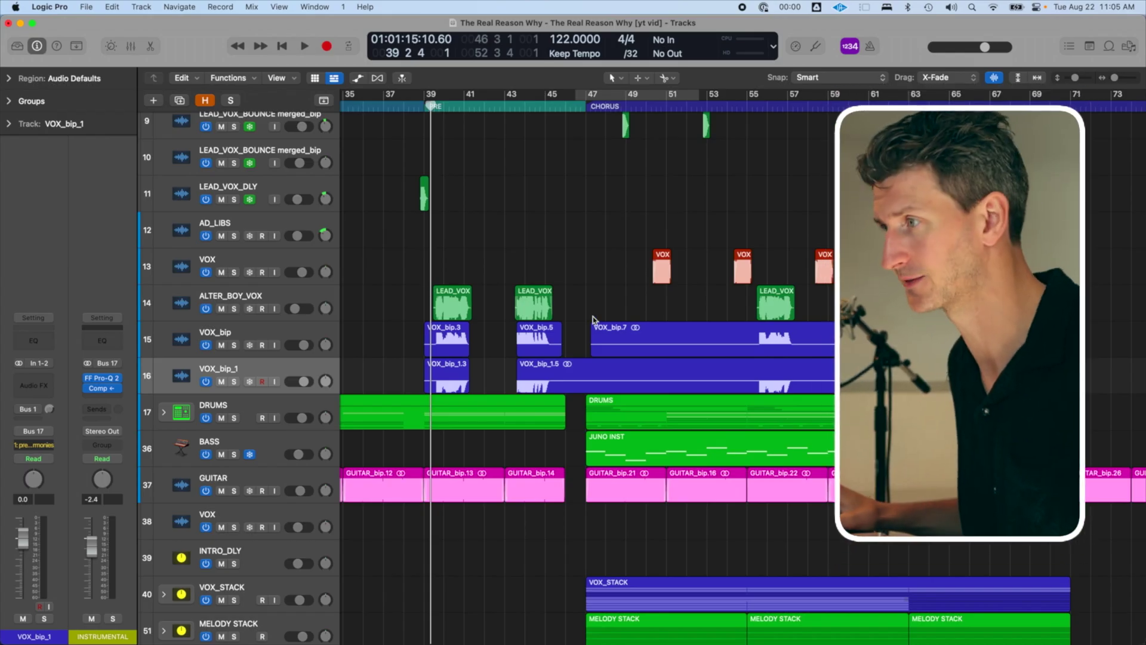
scroll(526, 508, "down", 3)
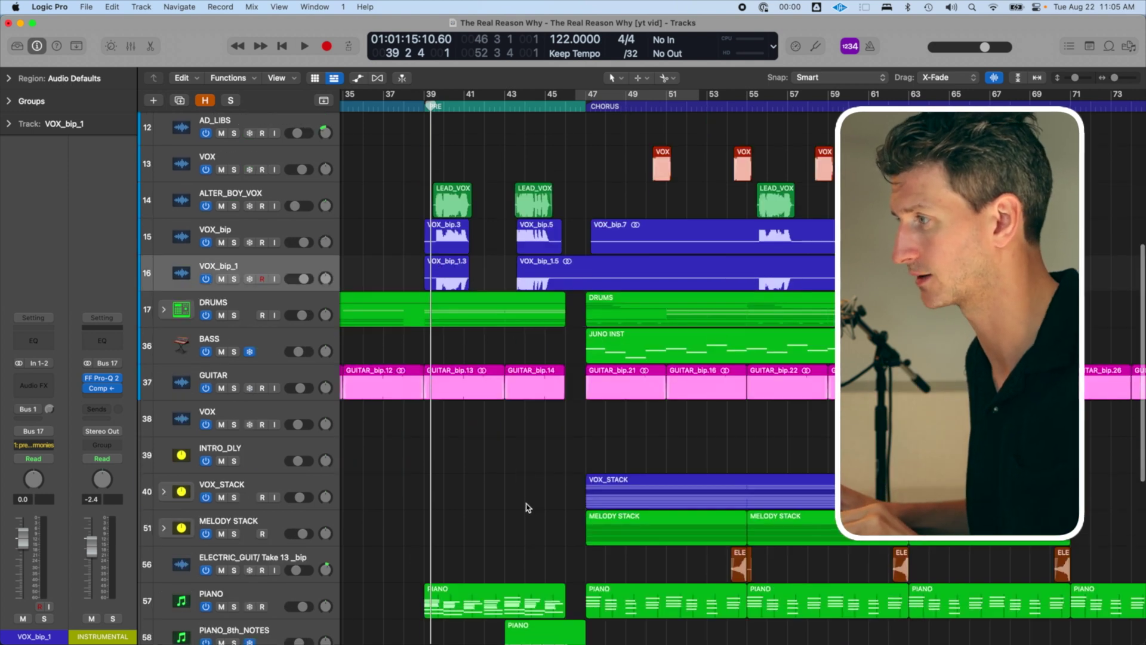
scroll(526, 507, "down", 6)
left_click(251, 388)
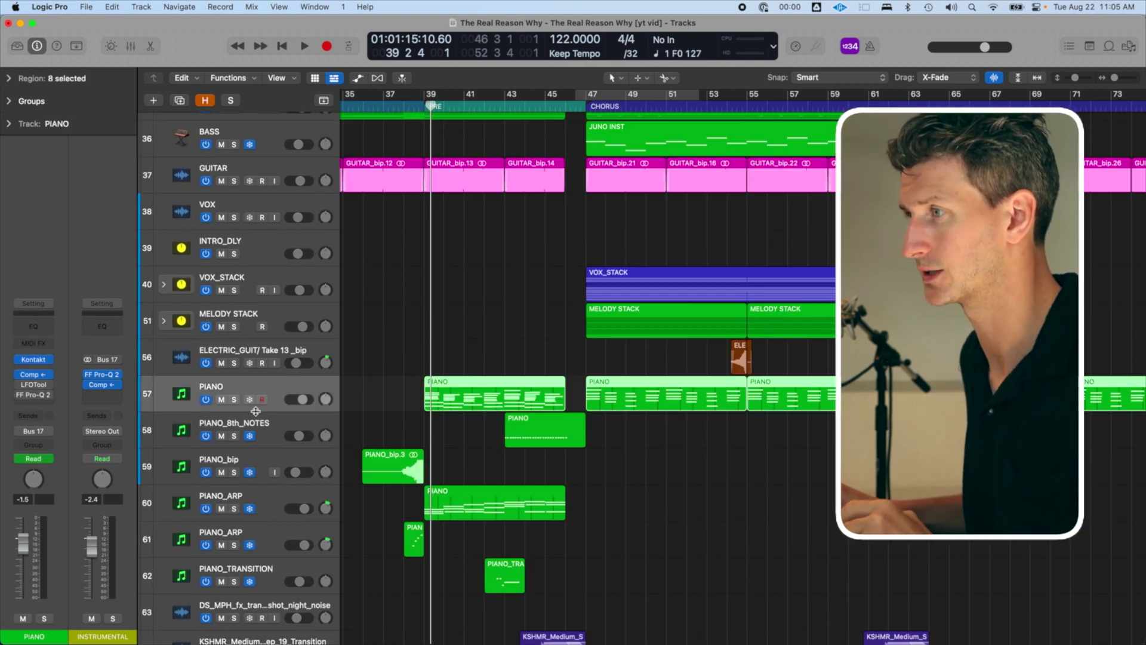
scroll(291, 375, "down", 2)
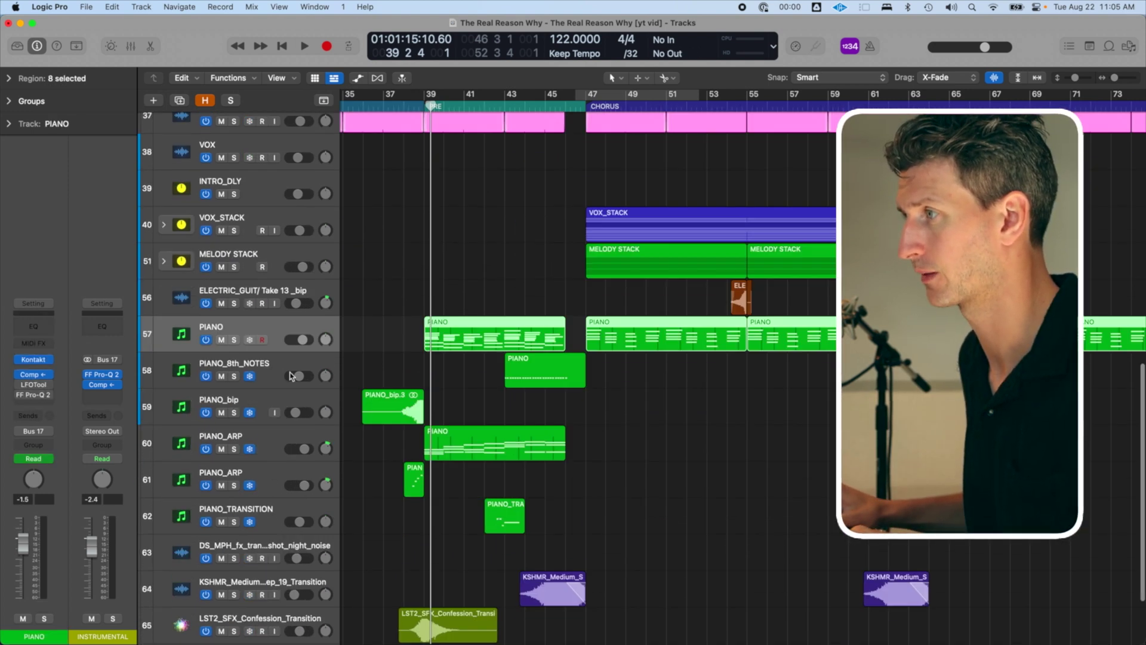
key("super+Down")
scroll(519, 376, "left", 15)
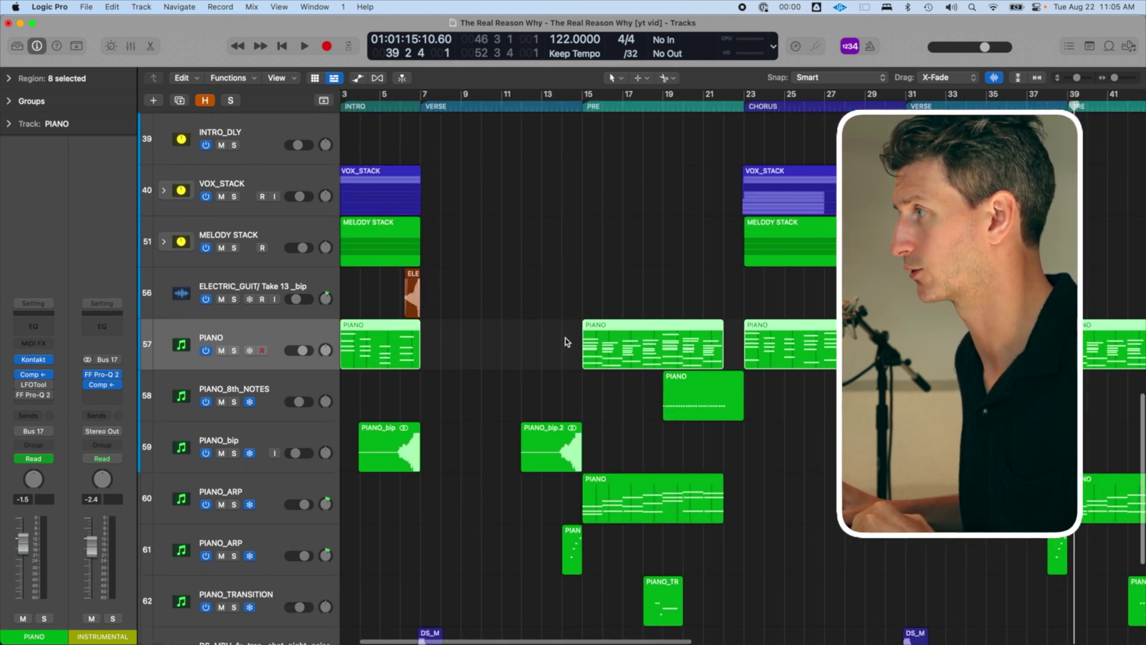
scroll(591, 367, "right", 9)
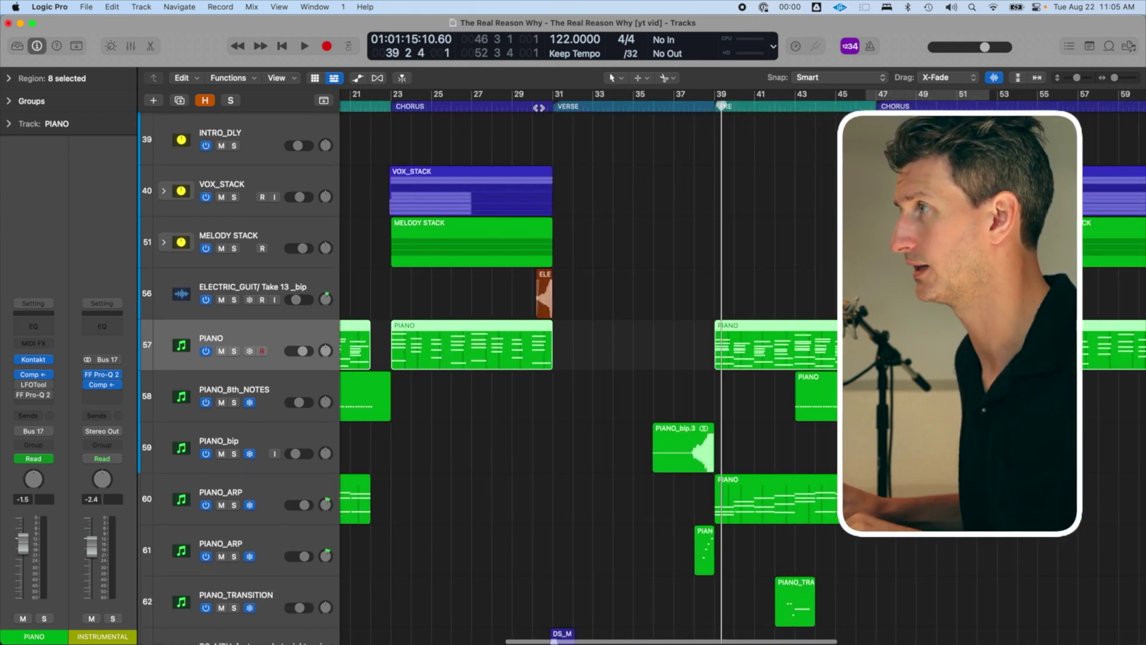
left_click(555, 107)
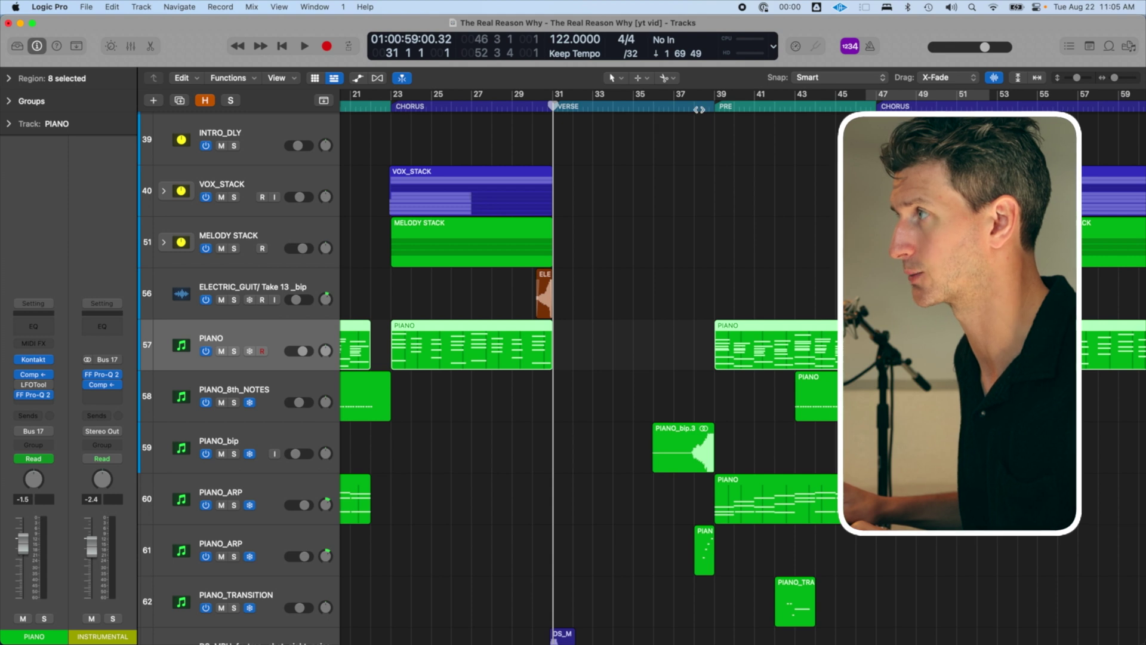
left_click(722, 107)
left_click(750, 339)
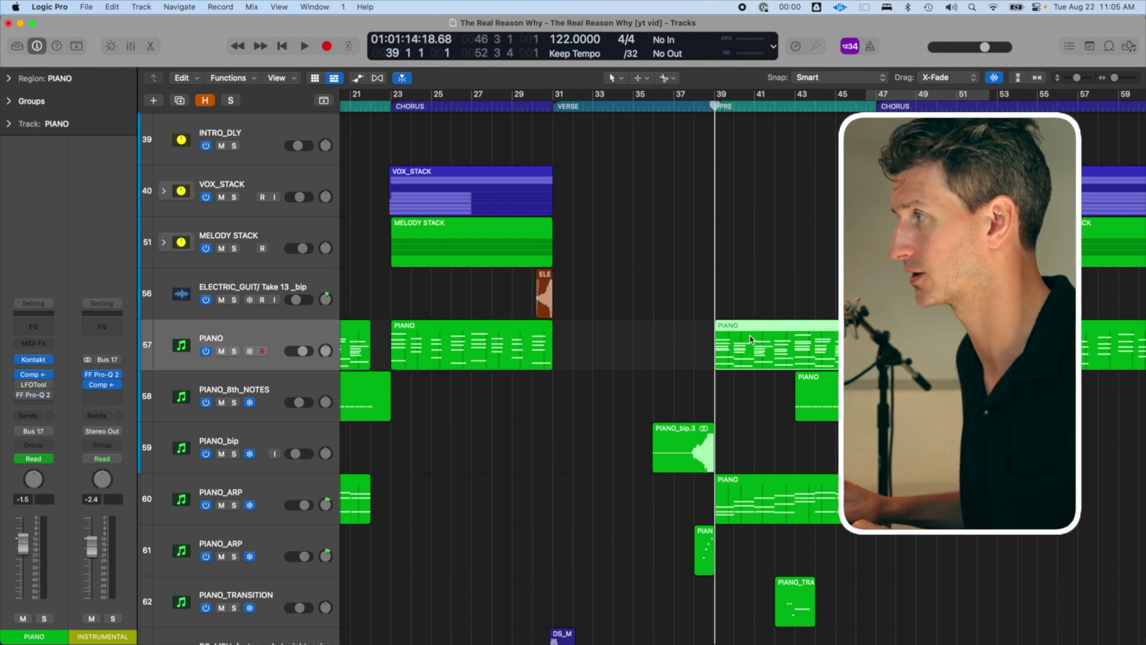
key("super+c")
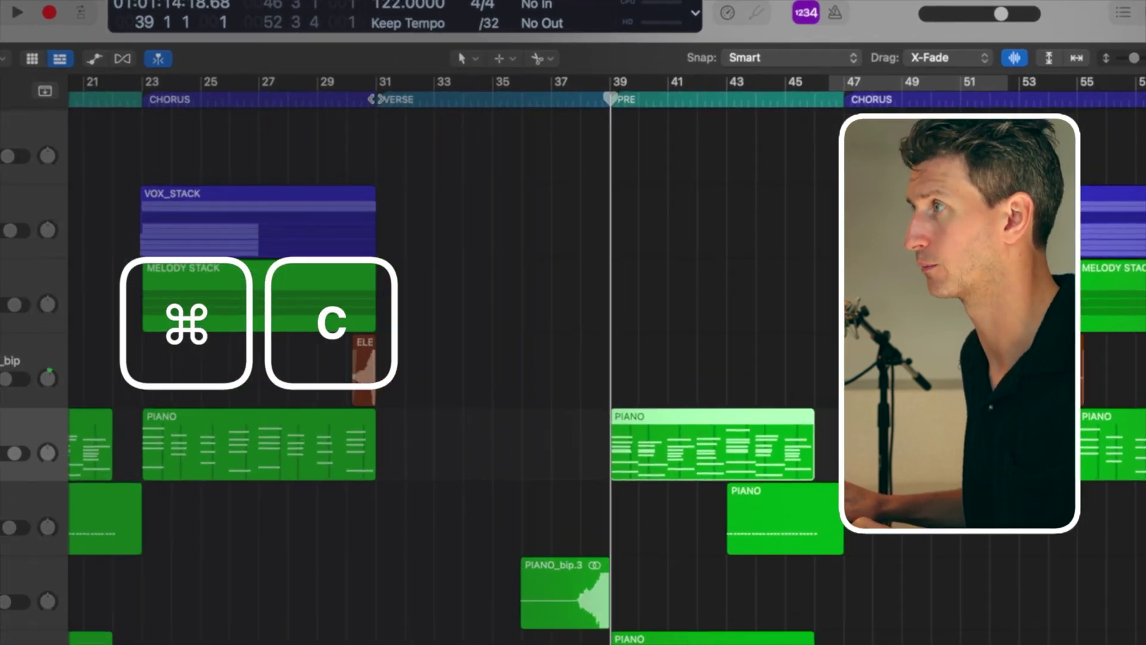
left_click(558, 106)
key("super+v")
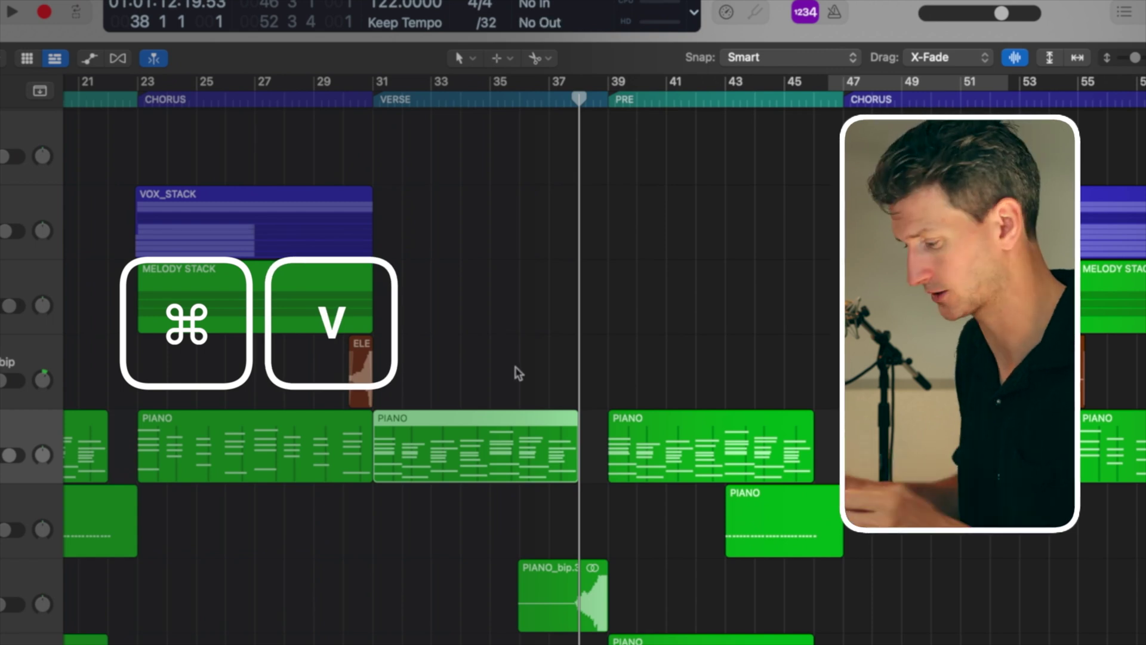
key("super+z")
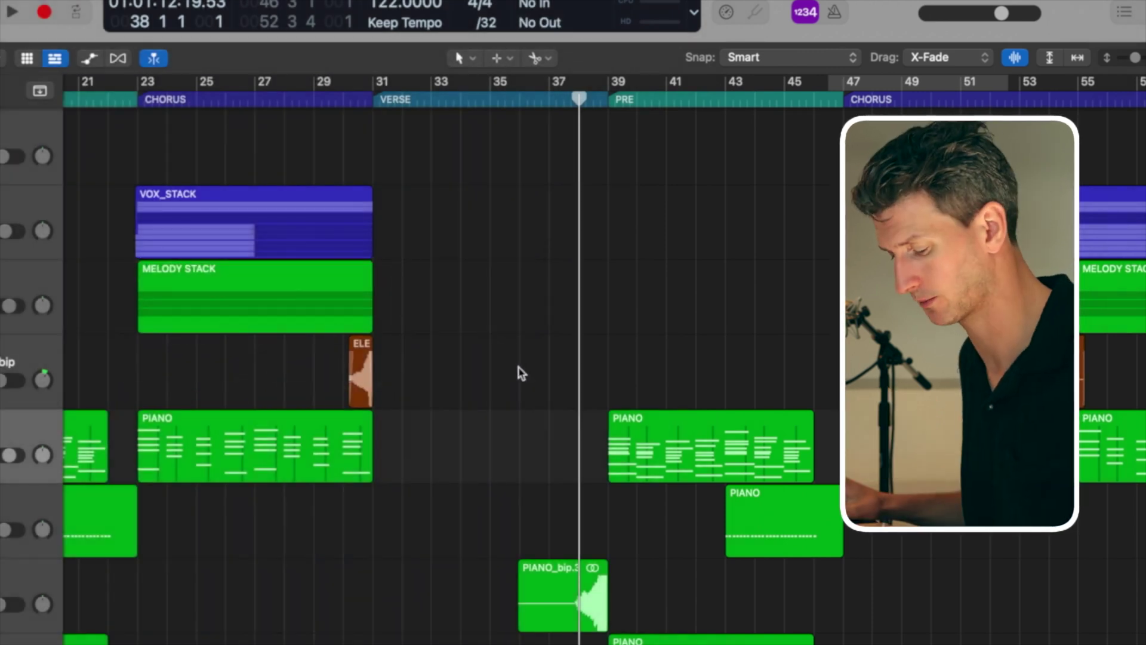
left_click(760, 467)
key("alt")
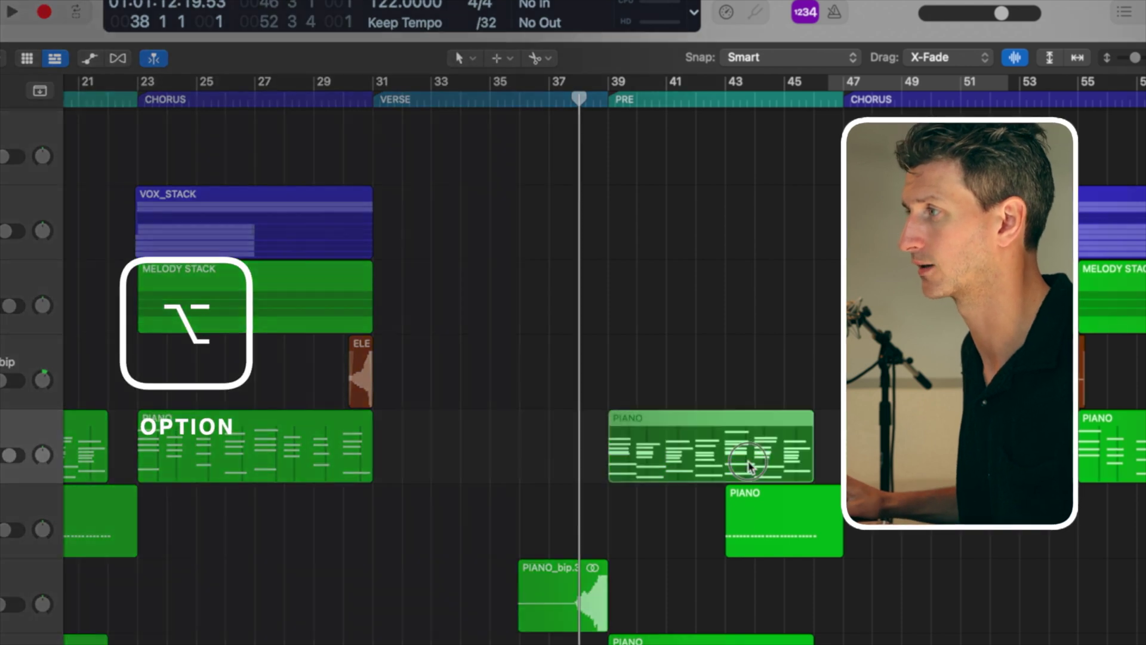
left_click_drag(751, 466, 533, 459)
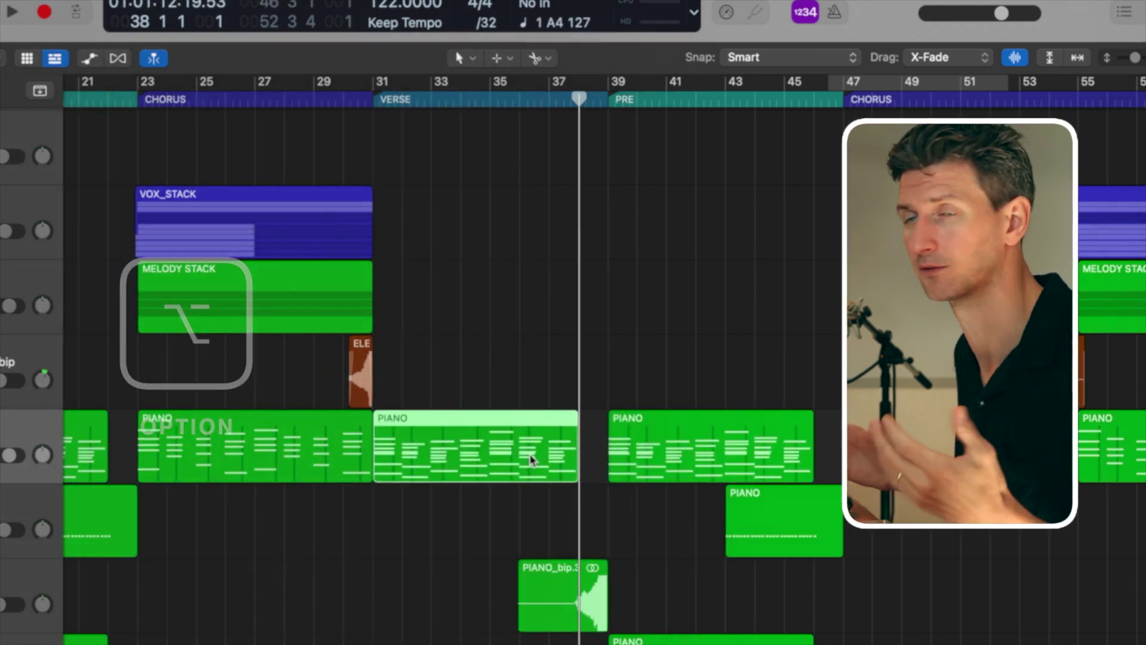
key("super+z")
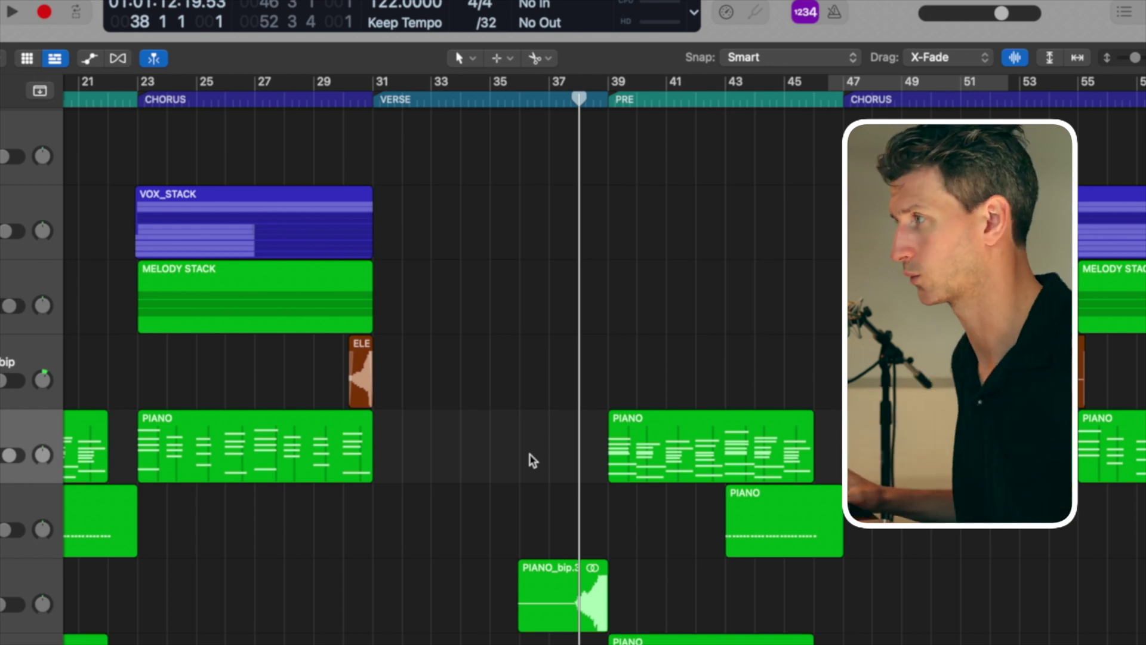
scroll(692, 462, "right", 7)
scroll(600, 467, "left", 8)
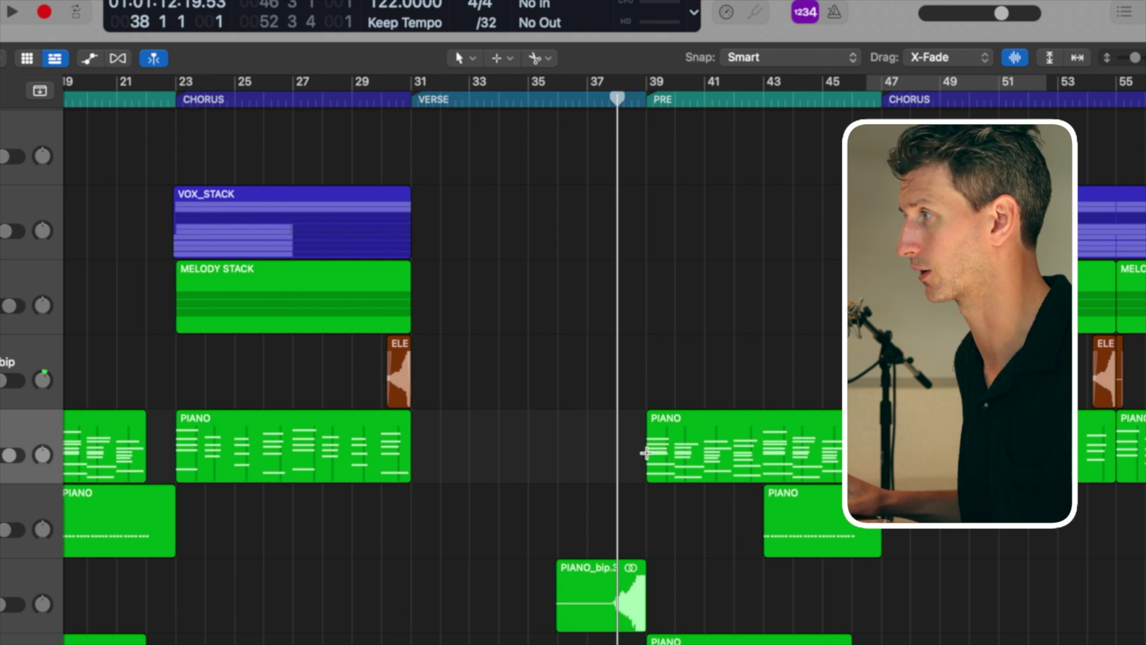
left_click_drag(647, 452, 875, 474)
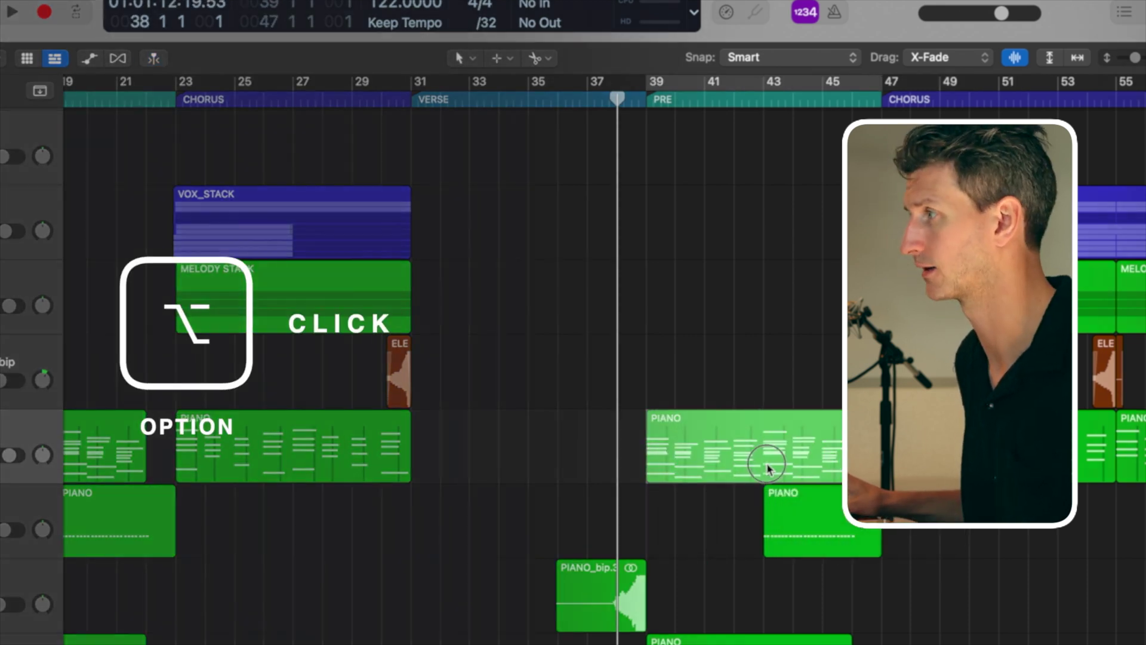
left_click_drag(769, 469, 533, 446)
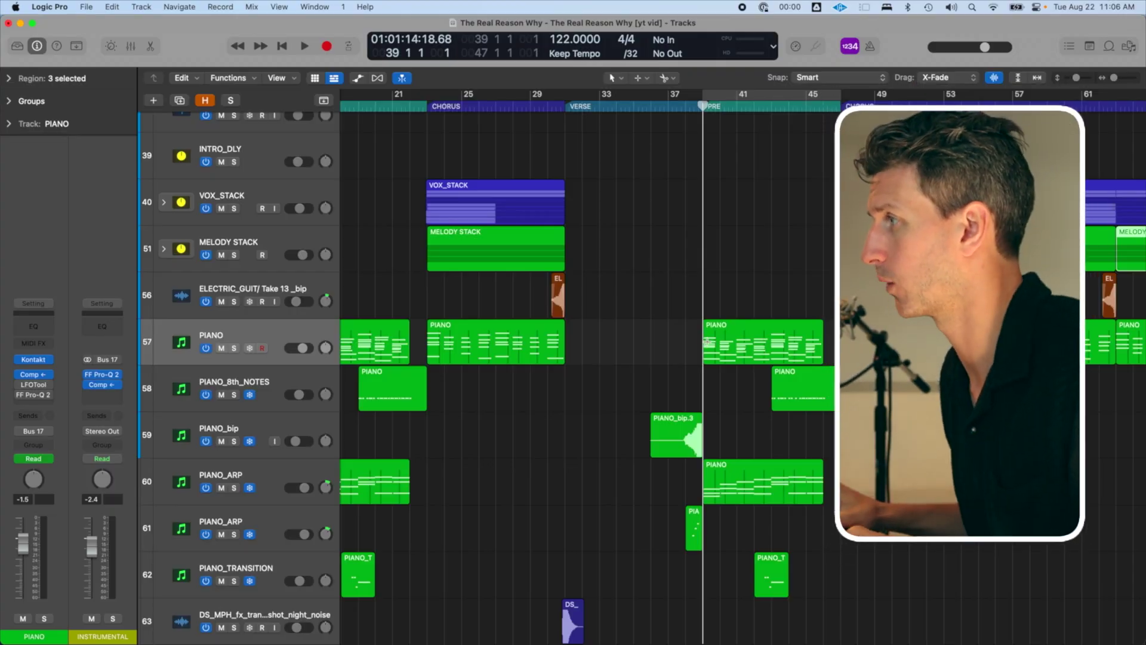
Marquee PIANO bars 39–43, Option-drag a four-bar copy to bar 31, then delete that copy.
left_click_drag(705, 344, 773, 348)
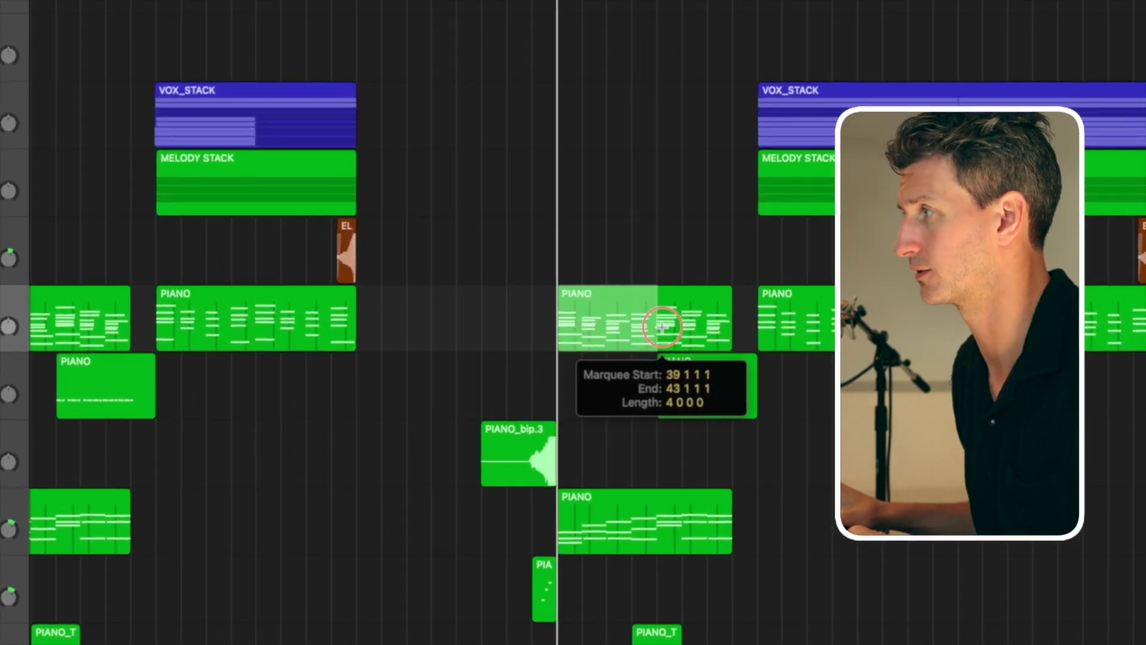
mouse_move(662, 327)
left_mouse_down()
mouse_move(677, 326)
mouse_move(661, 329)
left_mouse_up()
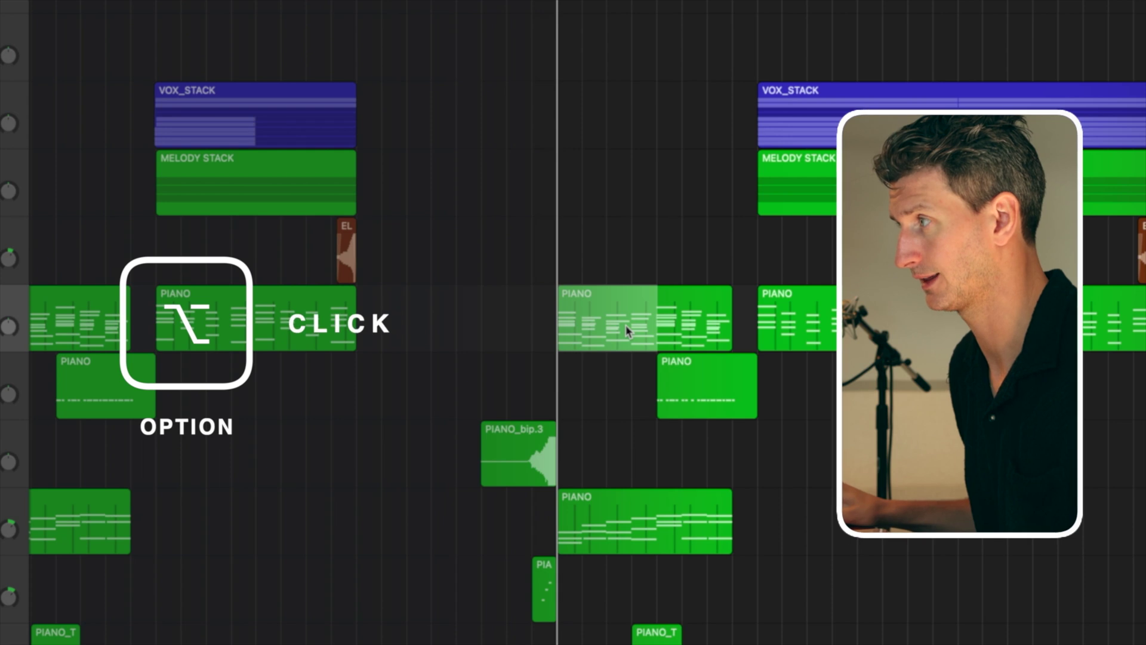
left_click(625, 326, "alt")
left_click_drag(626, 326, 432, 327)
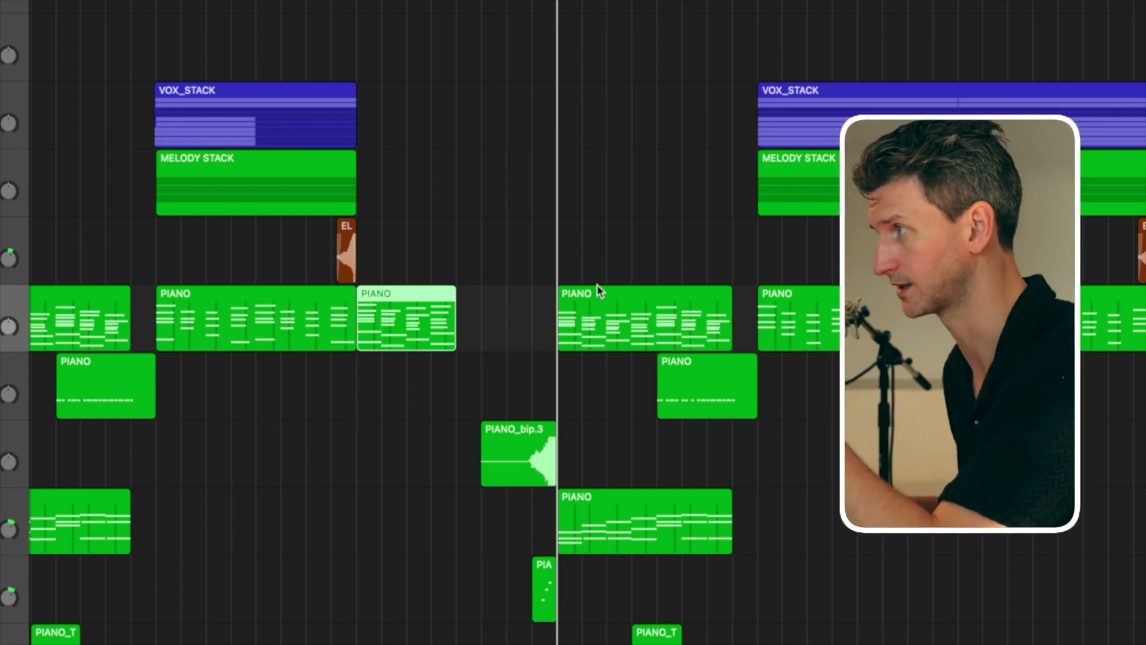
left_click(625, 308)
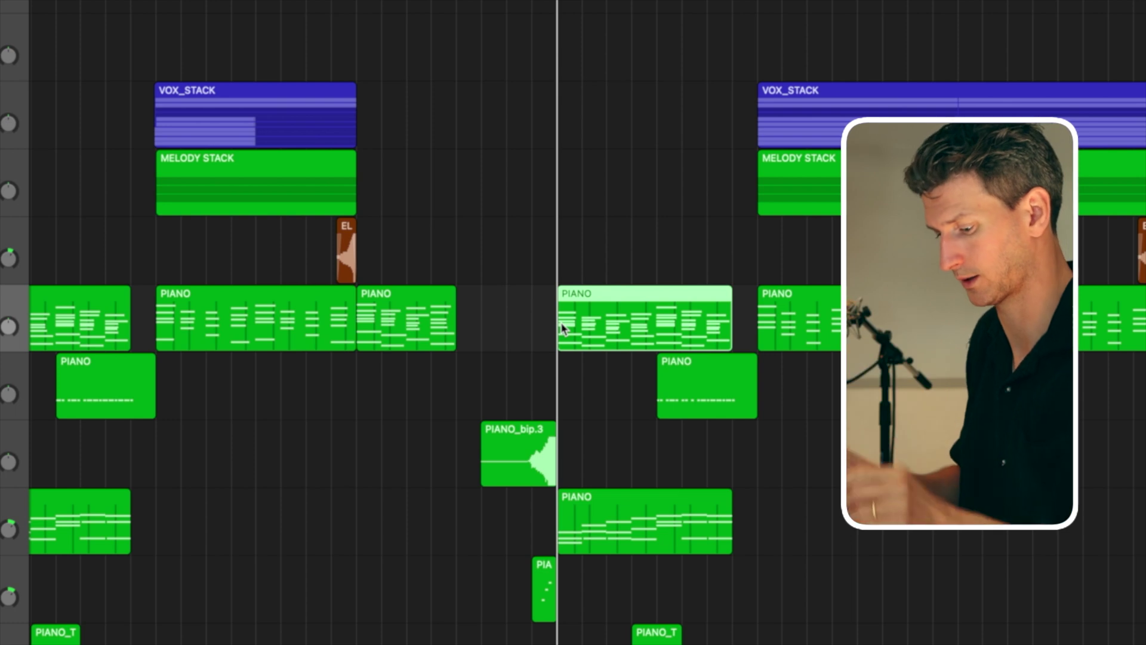
left_click(410, 324)
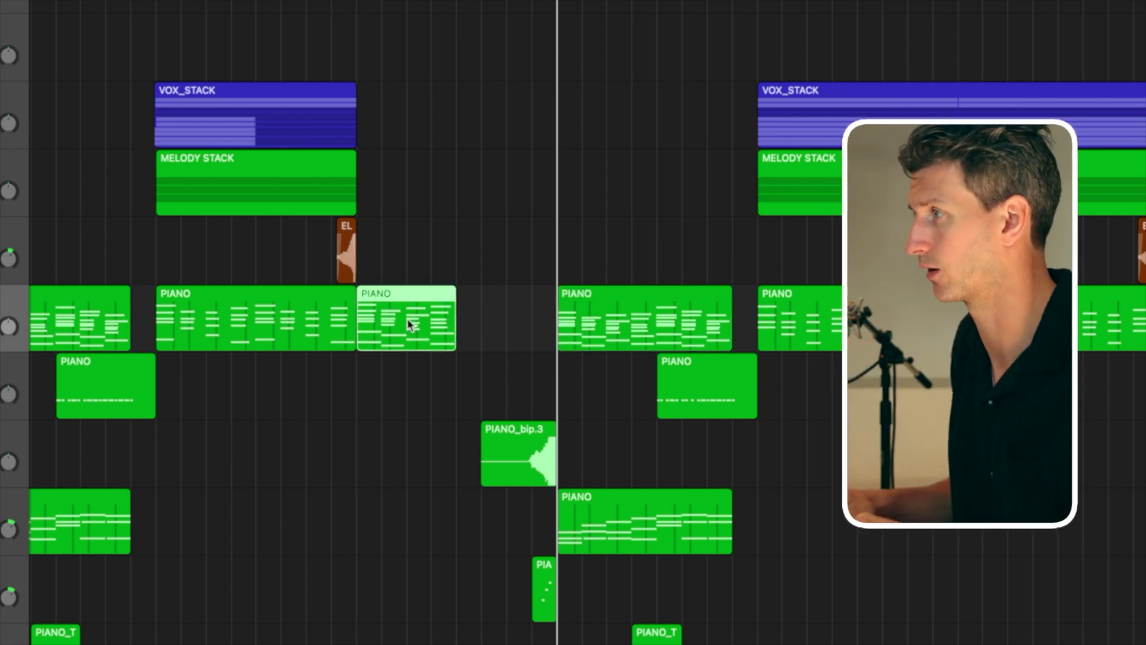
key("Delete")
left_click(564, 337)
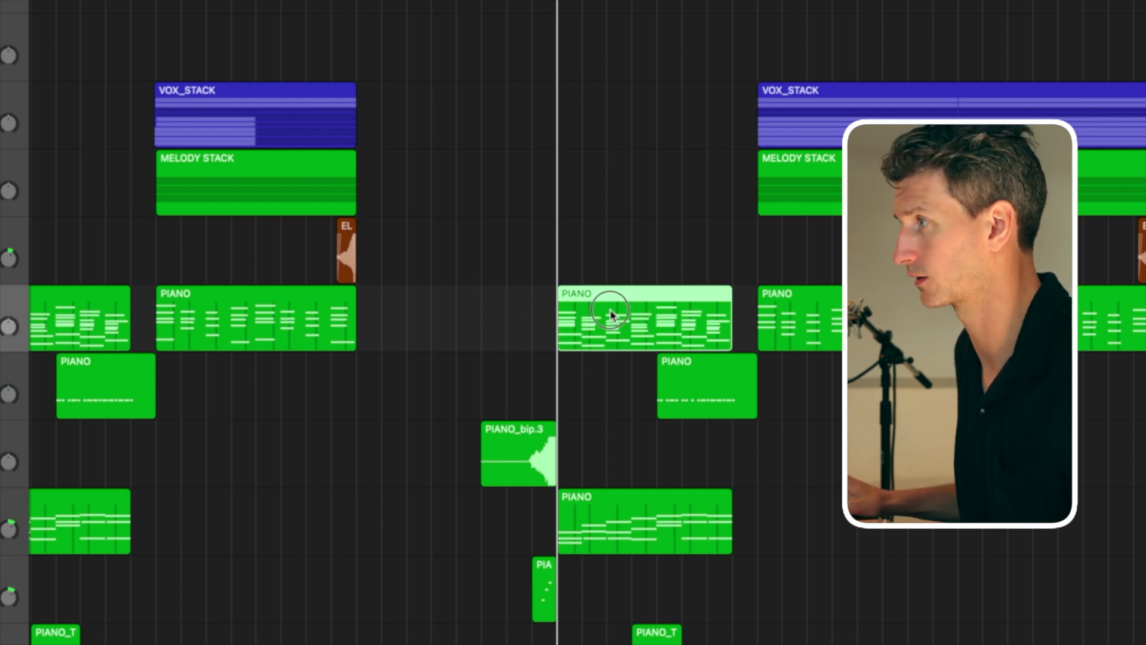
left_click_drag(610, 315, 409, 315)
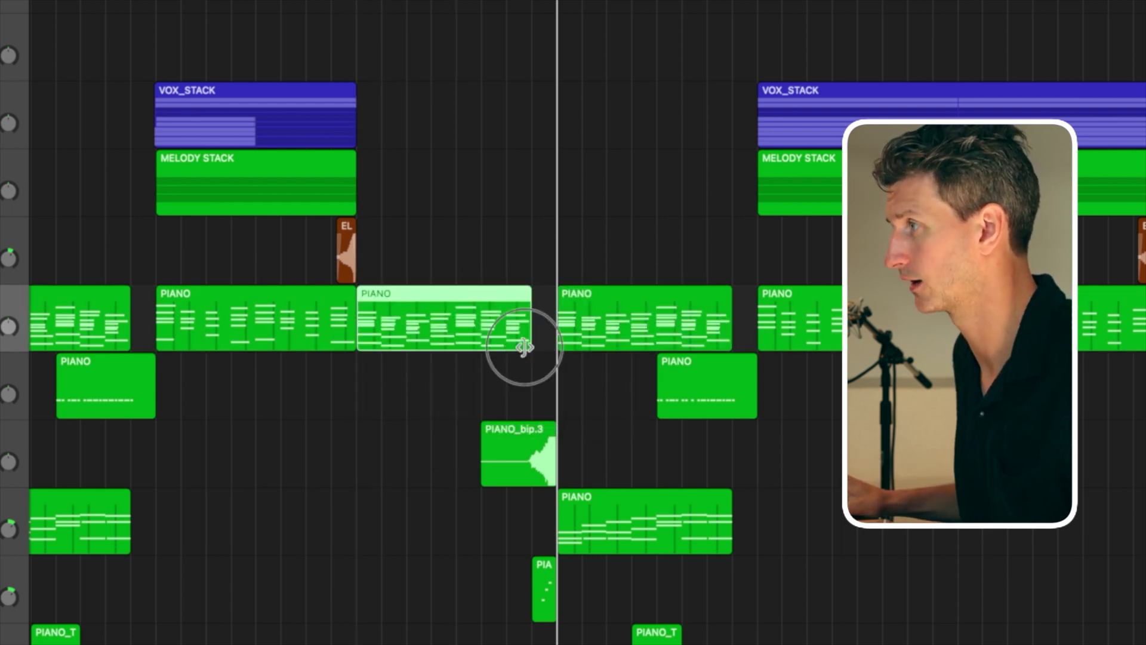
left_click_drag(524, 347, 449, 335)
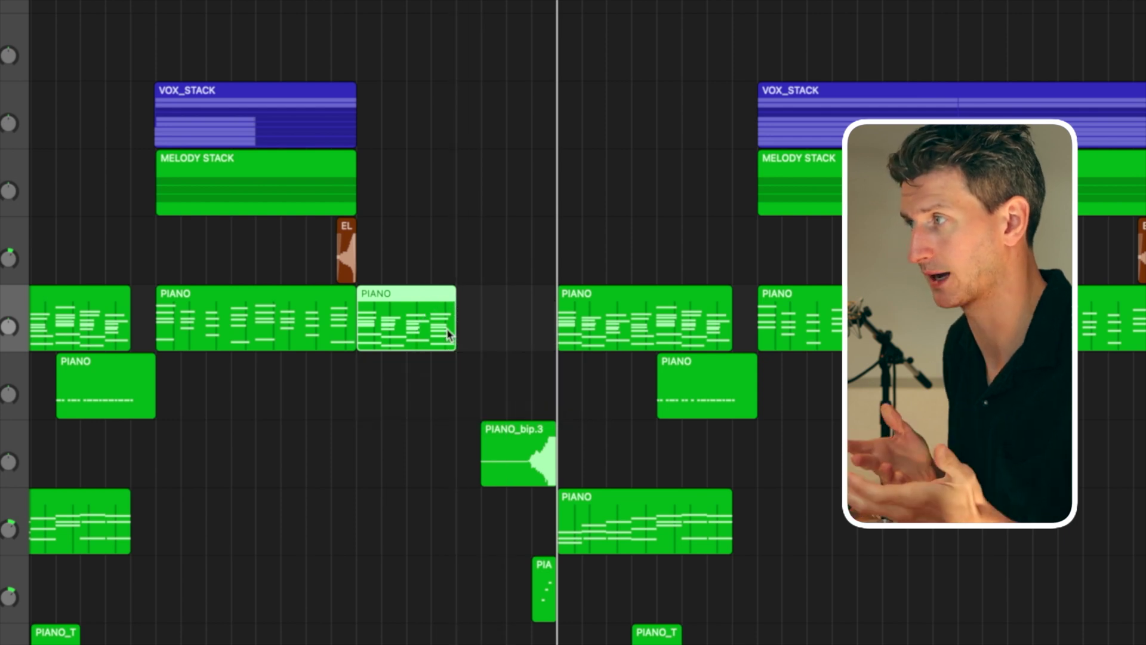
key("super+z")
key("super+z")
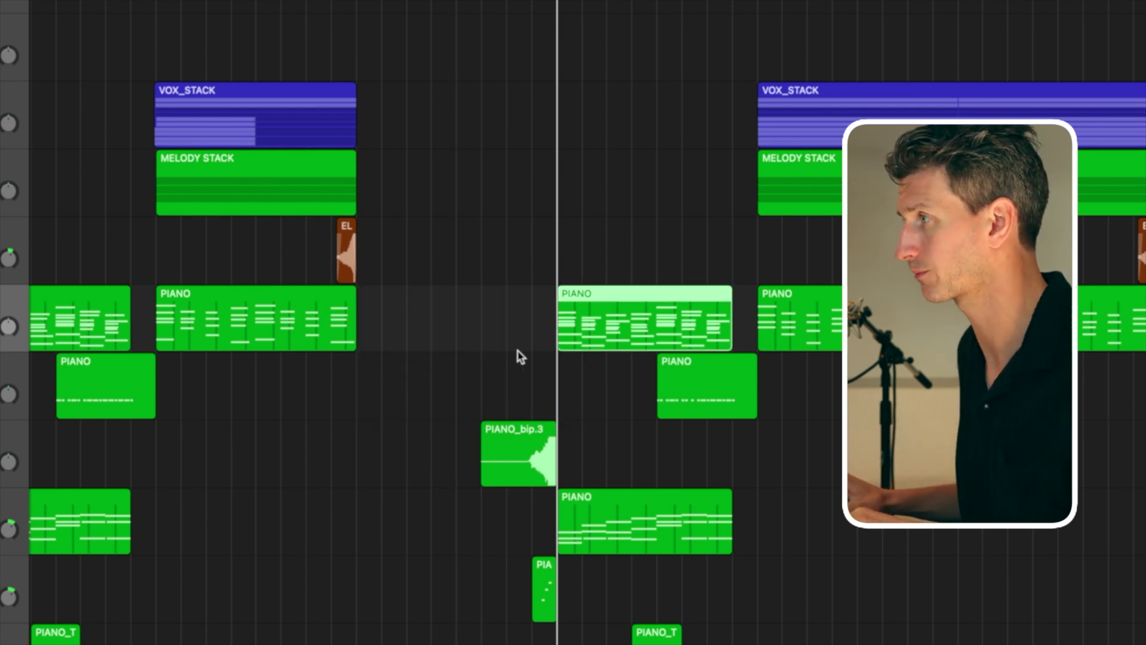
left_click_drag(565, 323, 577, 326)
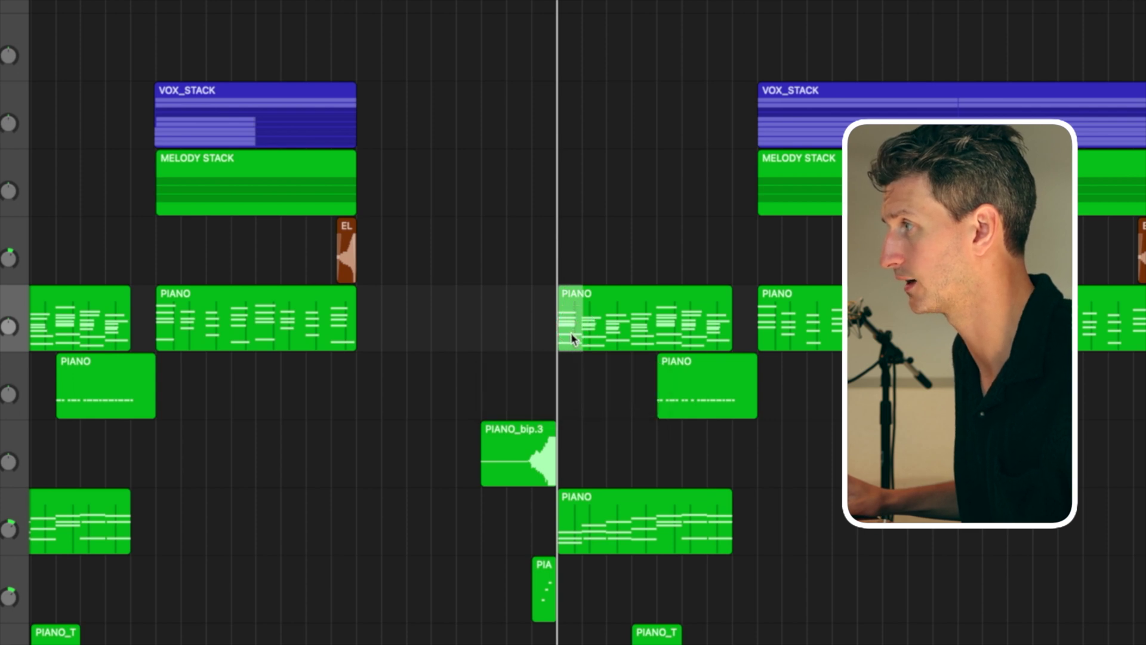
left_click_drag(571, 332, 376, 330)
left_click(378, 328)
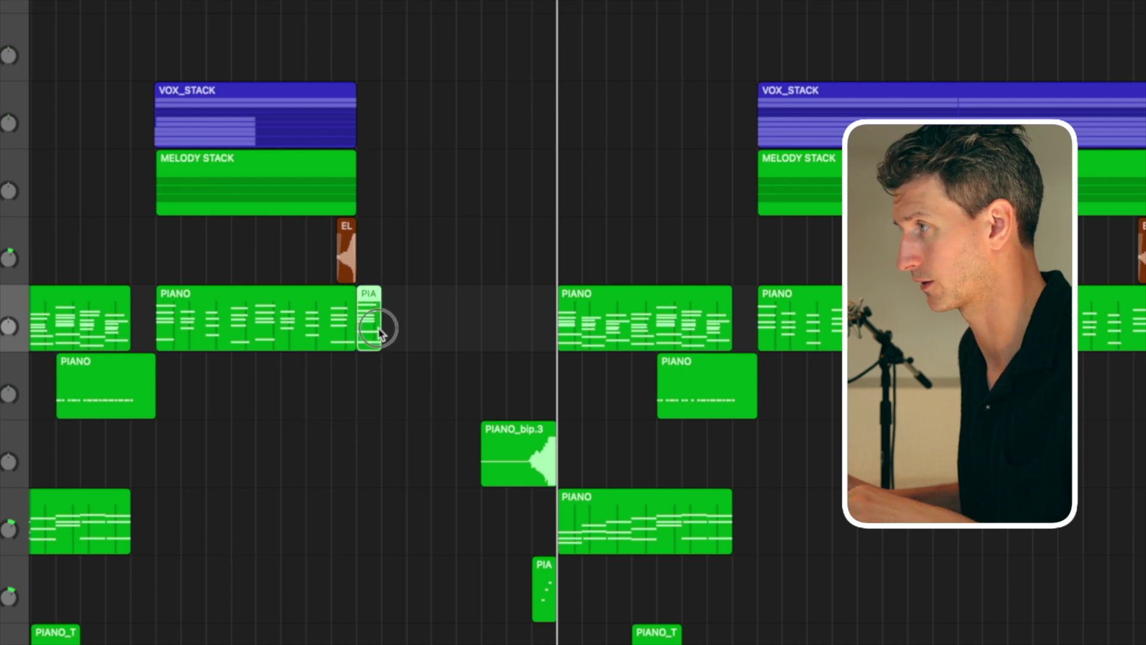
key("Delete")
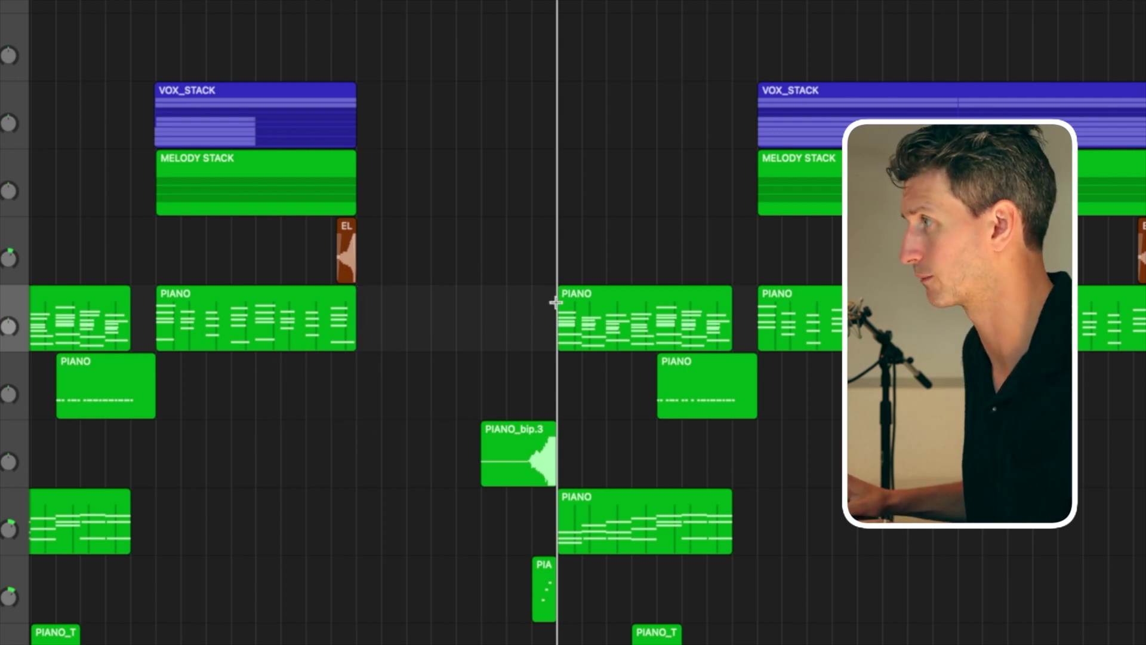
left_click_drag(557, 303, 439, 329)
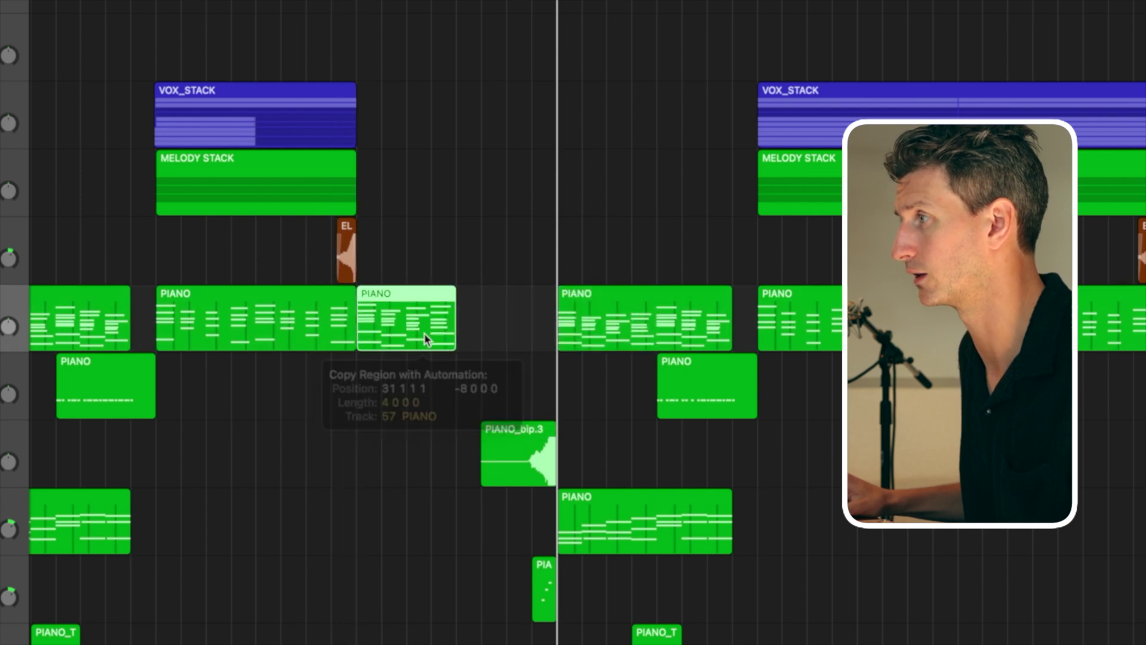
key("super+z")
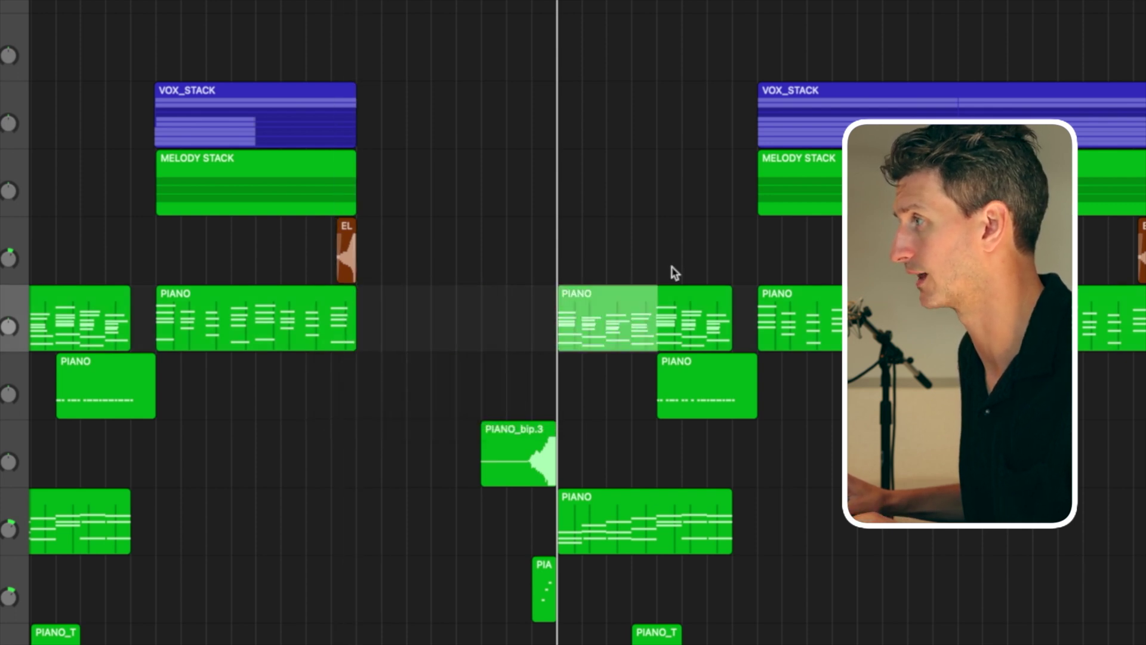
left_click(675, 273)
left_click_drag(657, 323, 554, 352)
key("BackSpace")
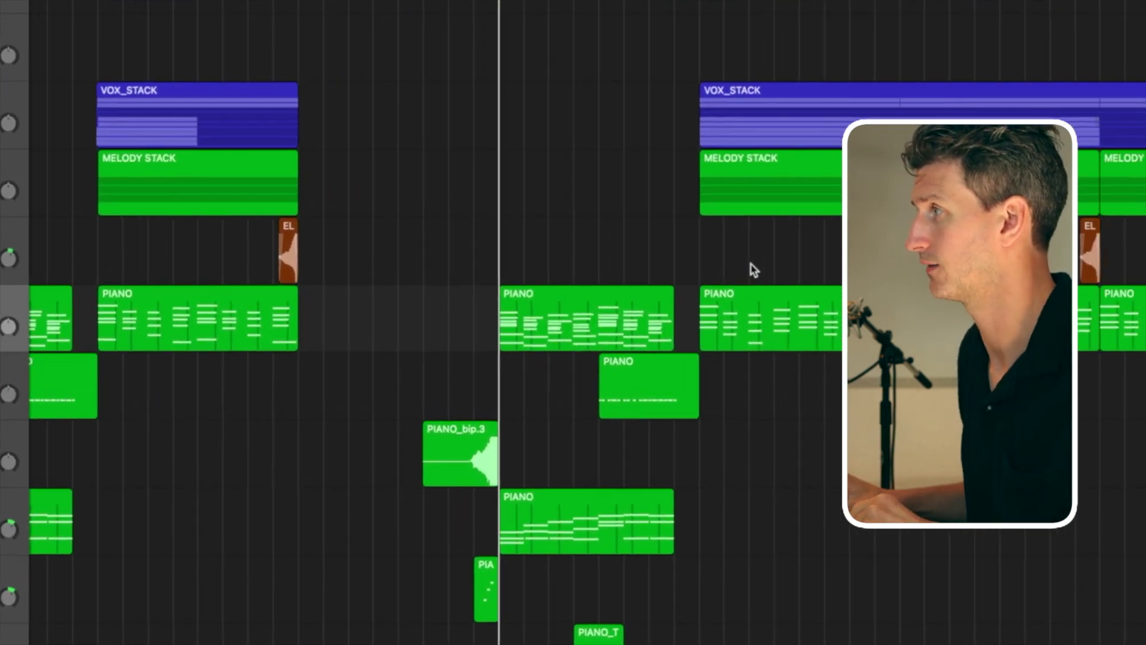
left_click_drag(686, 214, 787, 325)
left_click_drag(716, 169, 717, 169)
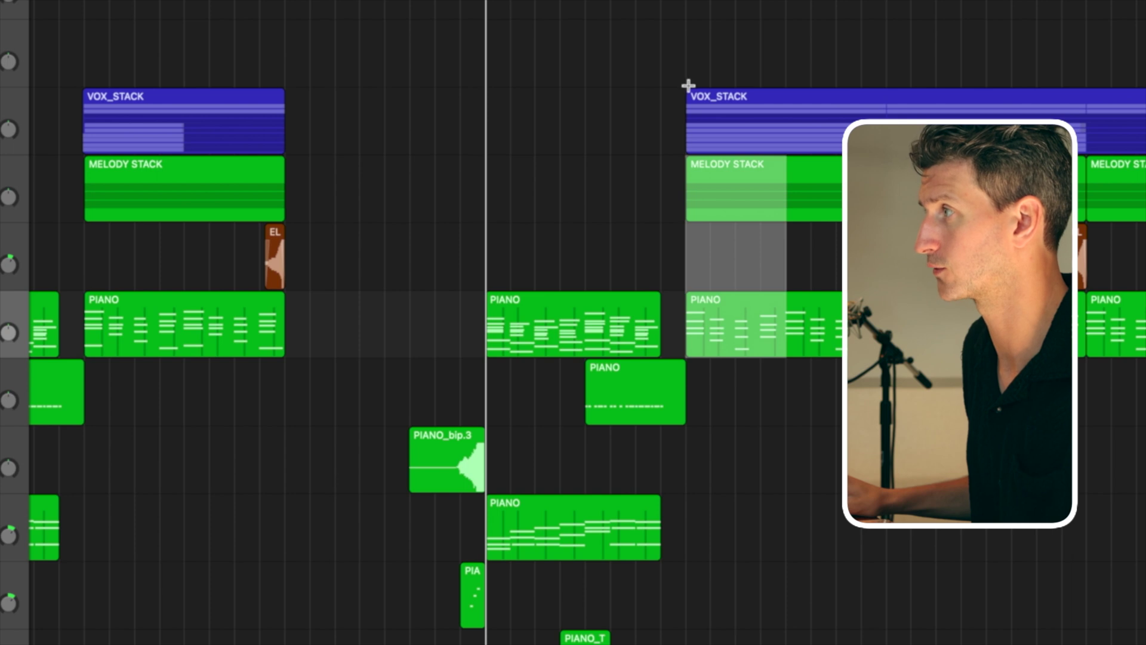
left_click_drag(688, 87, 783, 349)
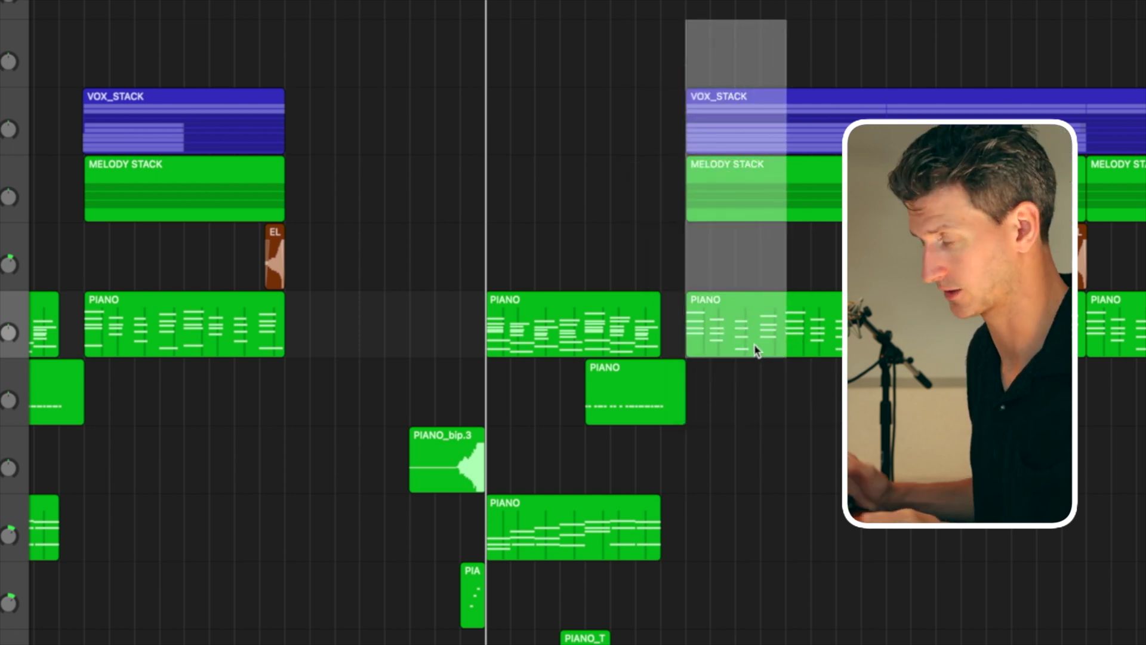
left_click_drag(778, 333, 380, 327)
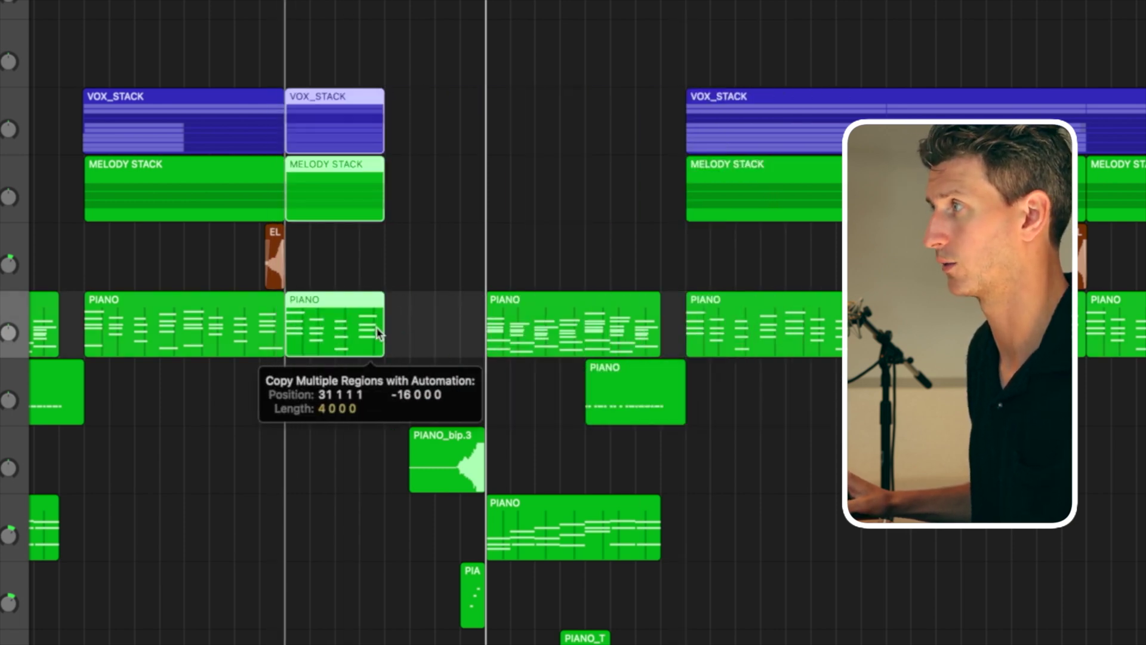
left_click_drag(377, 333, 378, 332)
left_click_drag(719, 46, 816, 346)
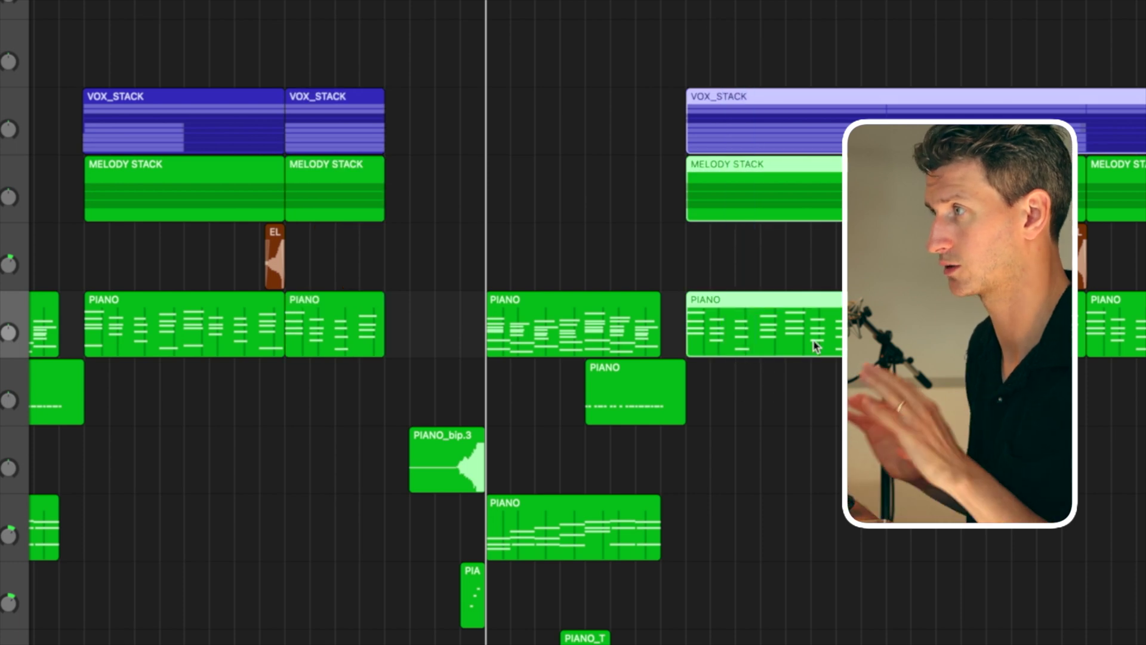
left_click_drag(352, 48, 340, 356)
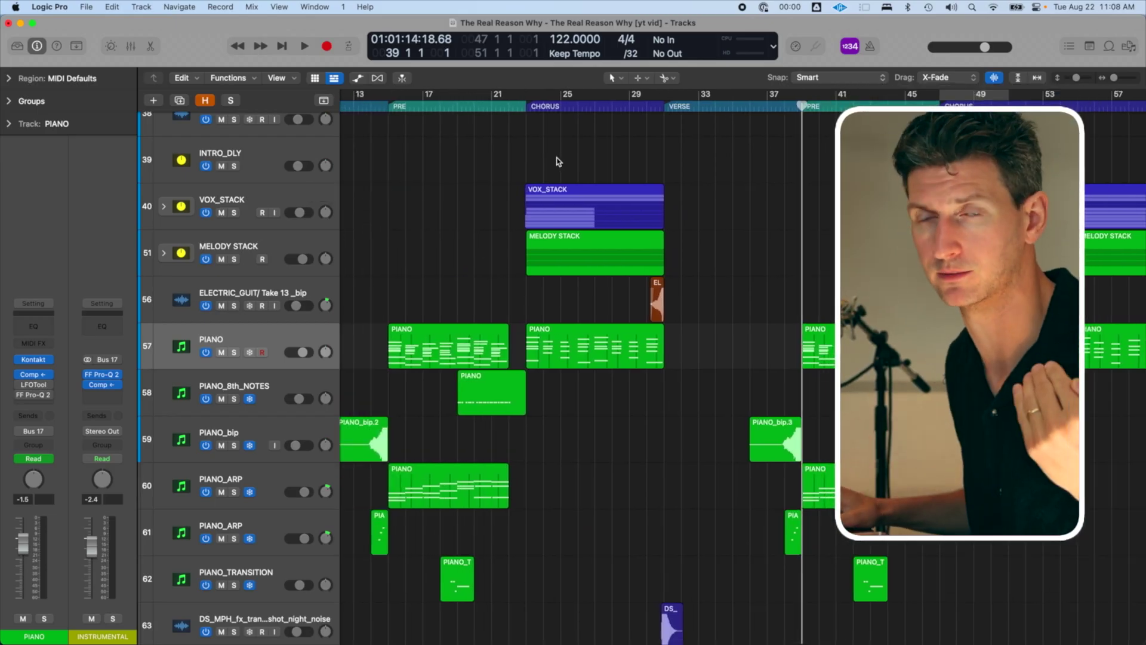
left_click(550, 259)
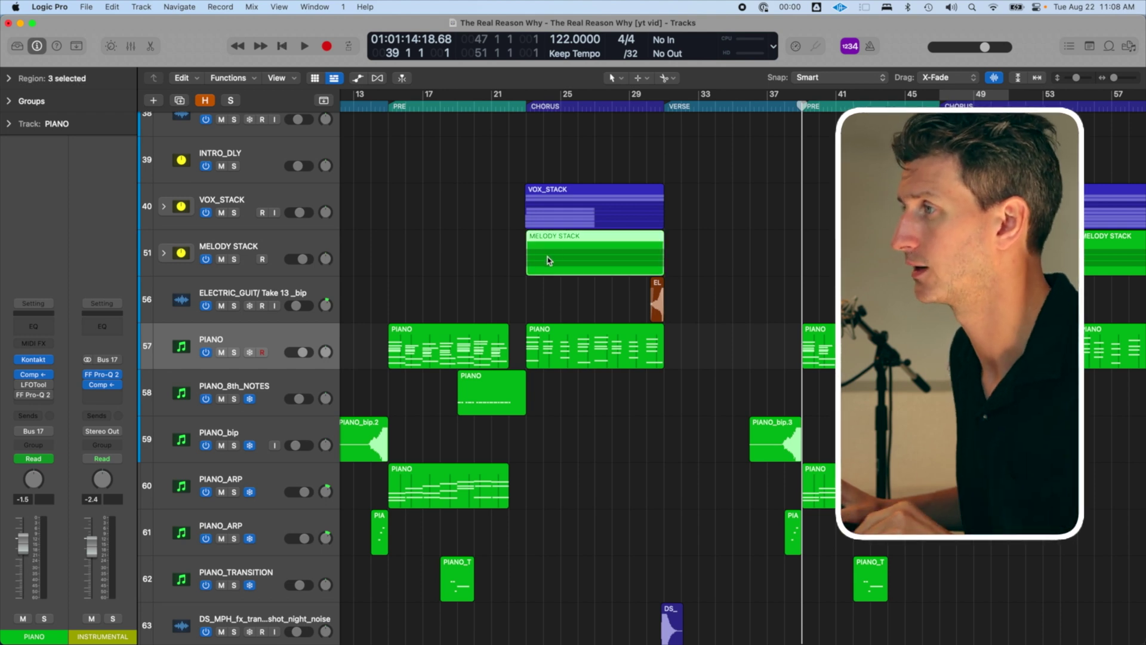
scroll(550, 261, "right", 3)
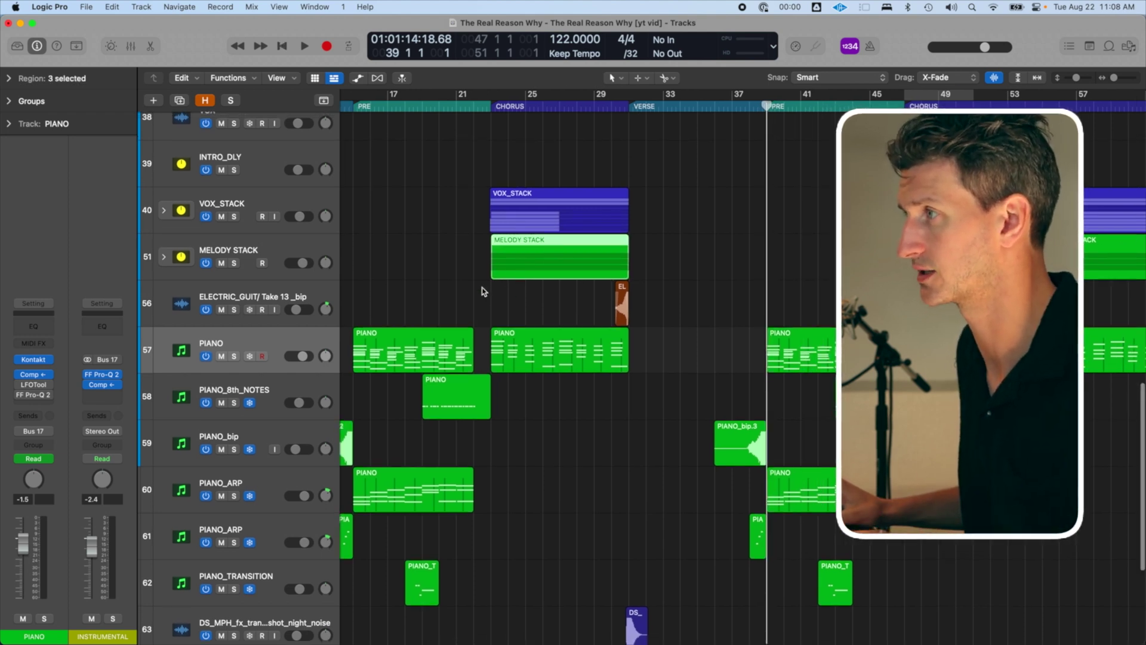
left_click(525, 272)
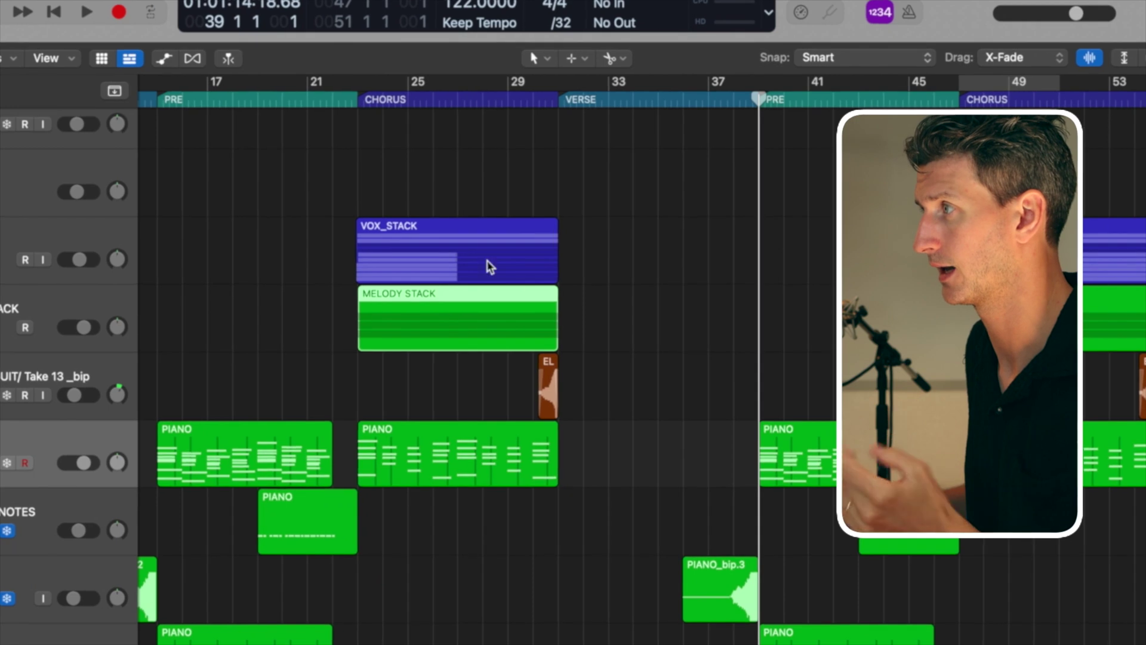
key("super+r")
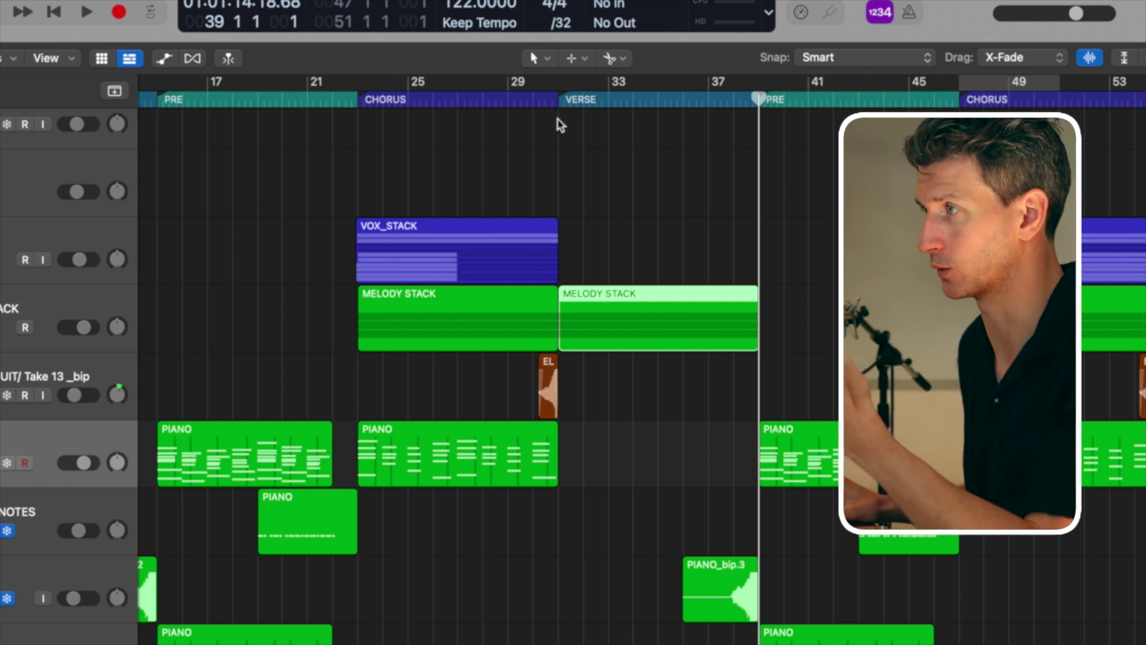
left_click(582, 323)
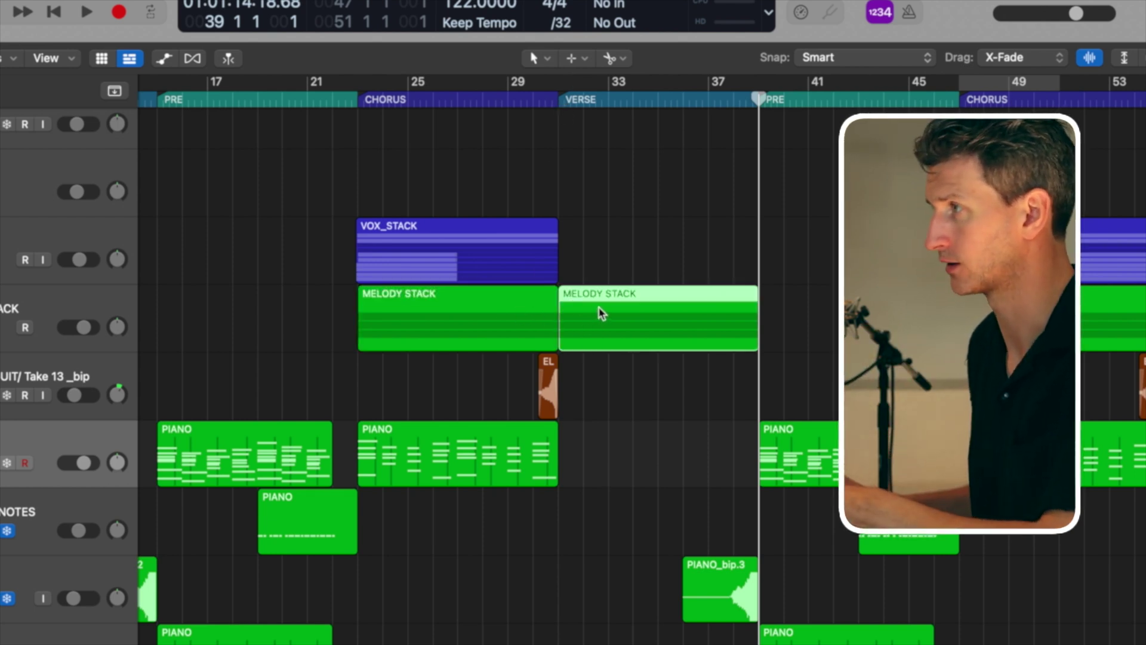
key("Delete")
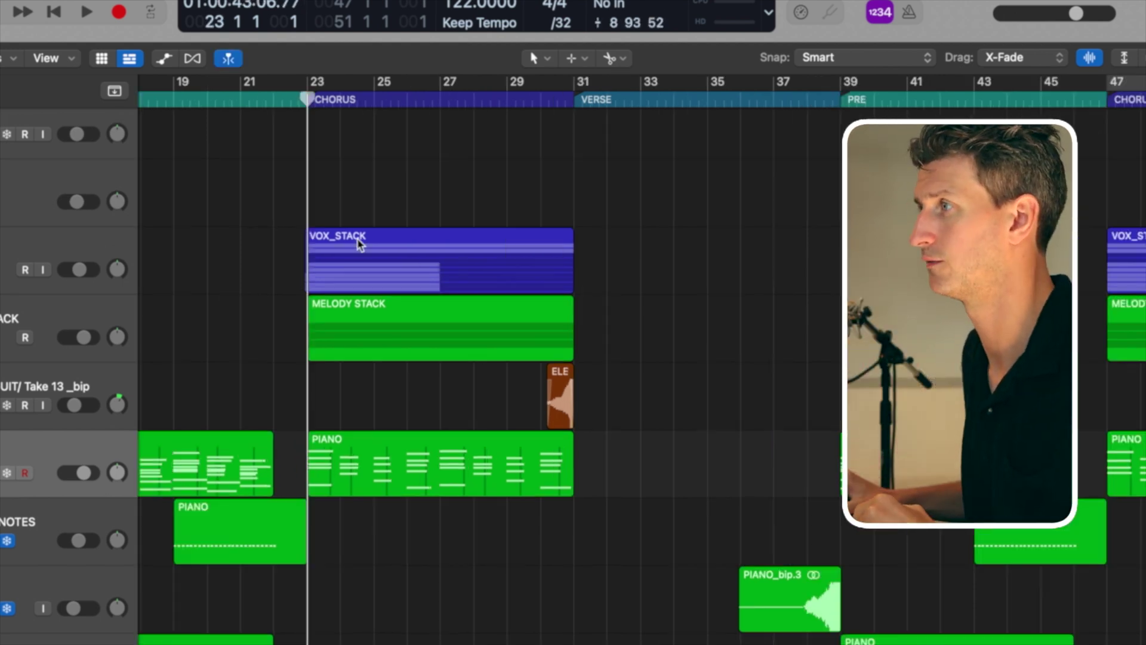
Select the chorus vocal take regions on tracks 41–50 and repeat them after themselves.
scroll(418, 257, "left", 3)
left_click(486, 269)
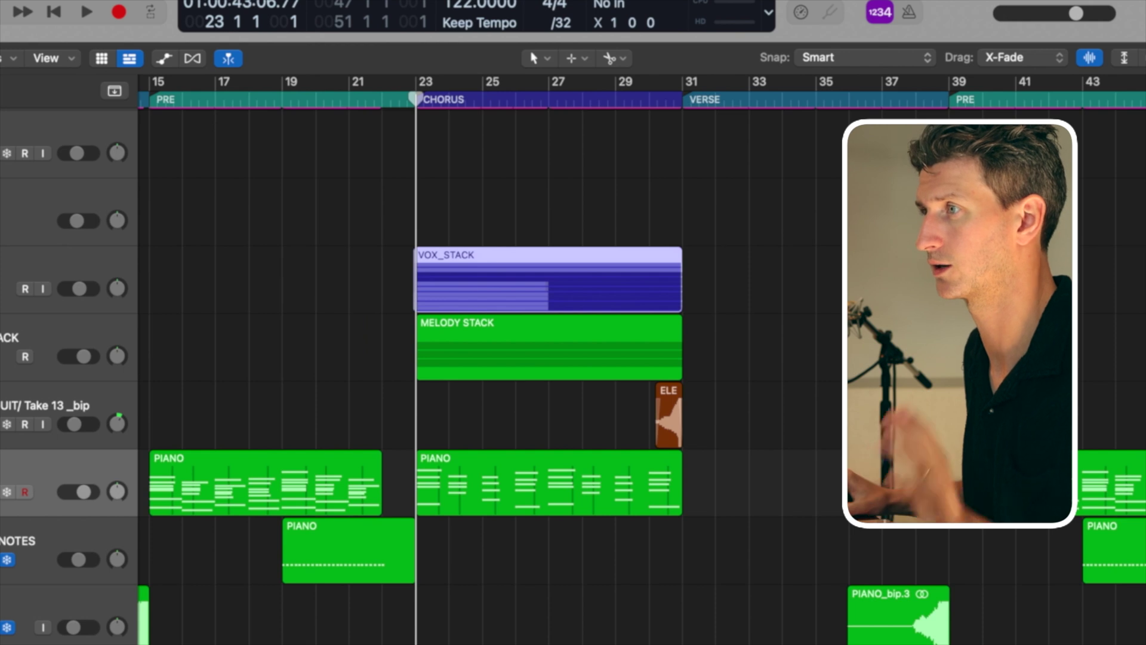
left_click(21, 259)
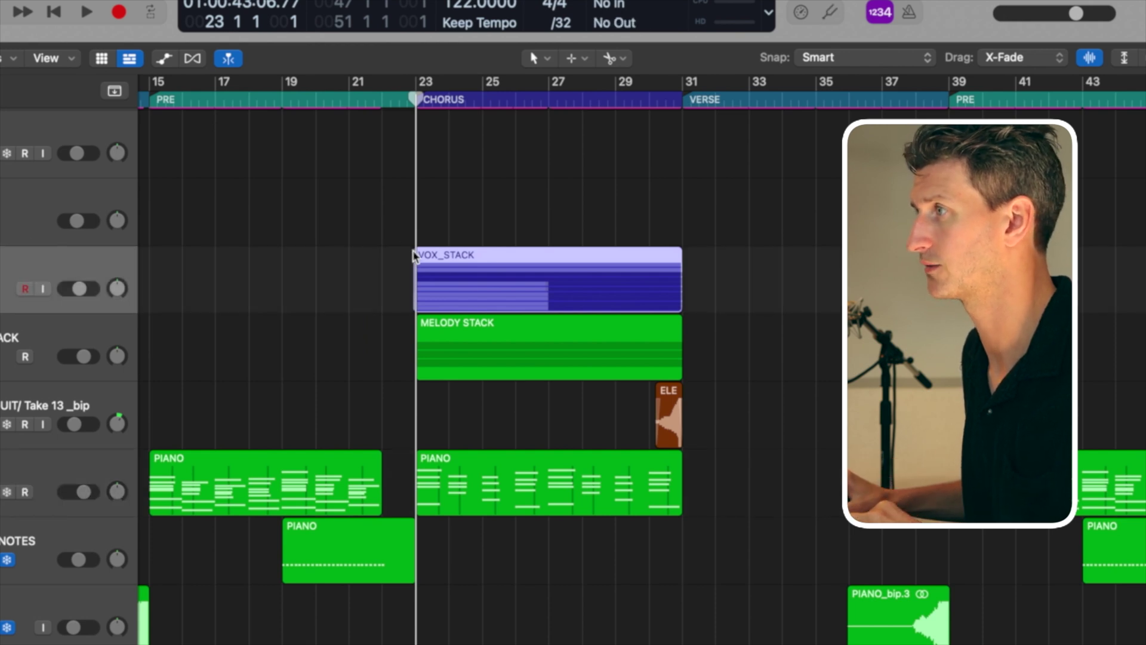
scroll(425, 283, "up", 5)
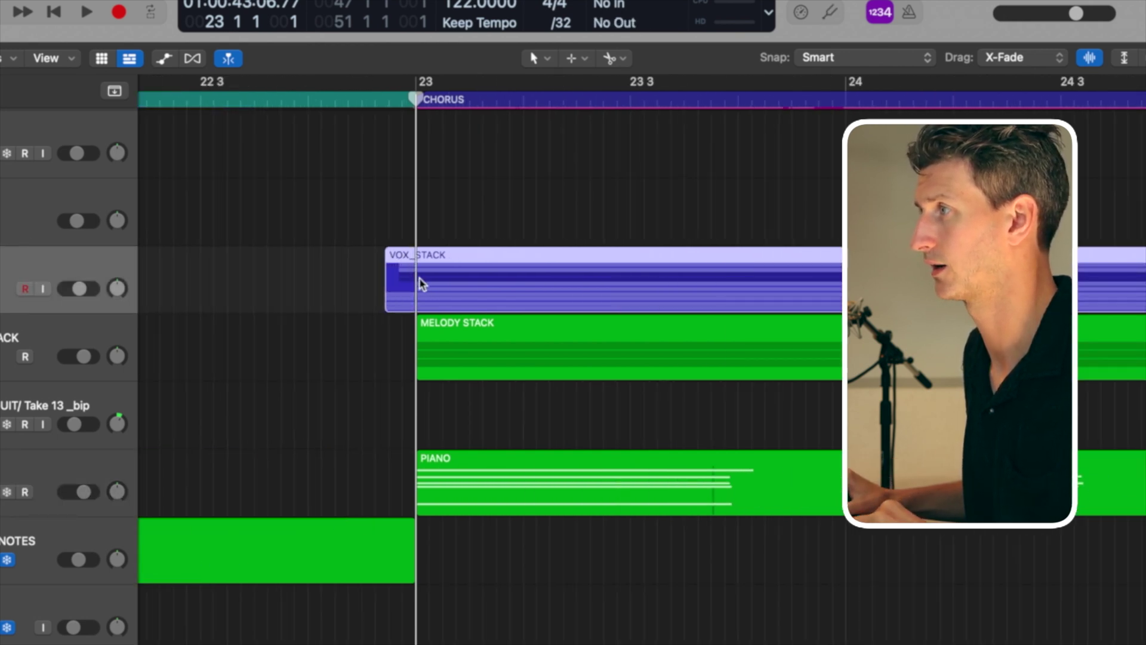
left_click(376, 375)
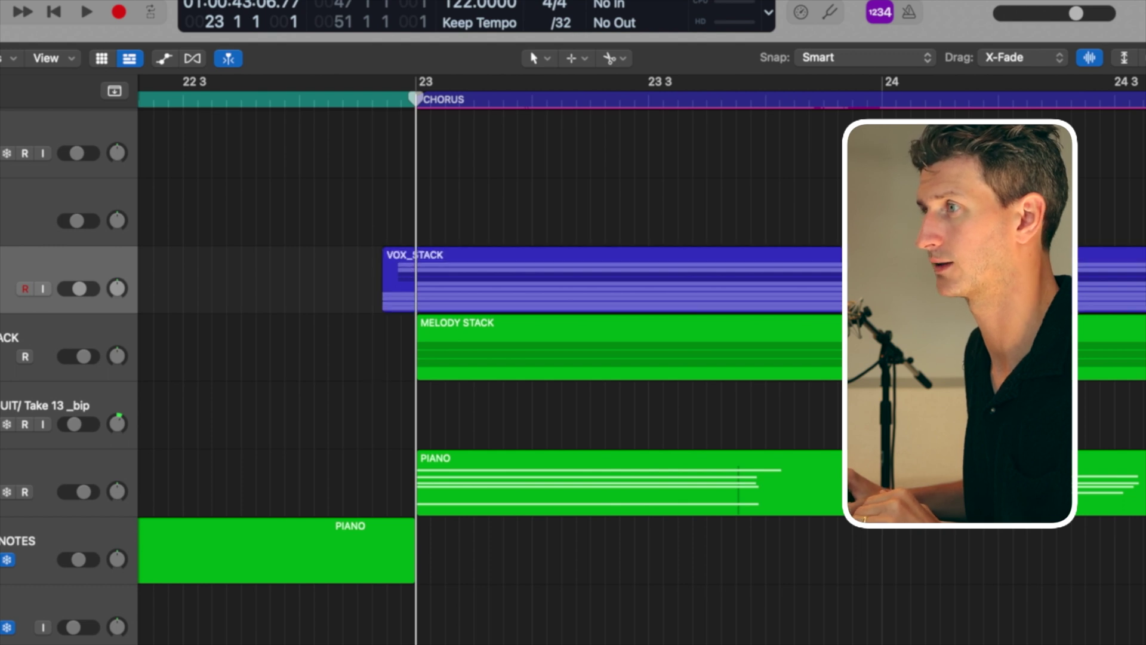
scroll(414, 356, "down", 3)
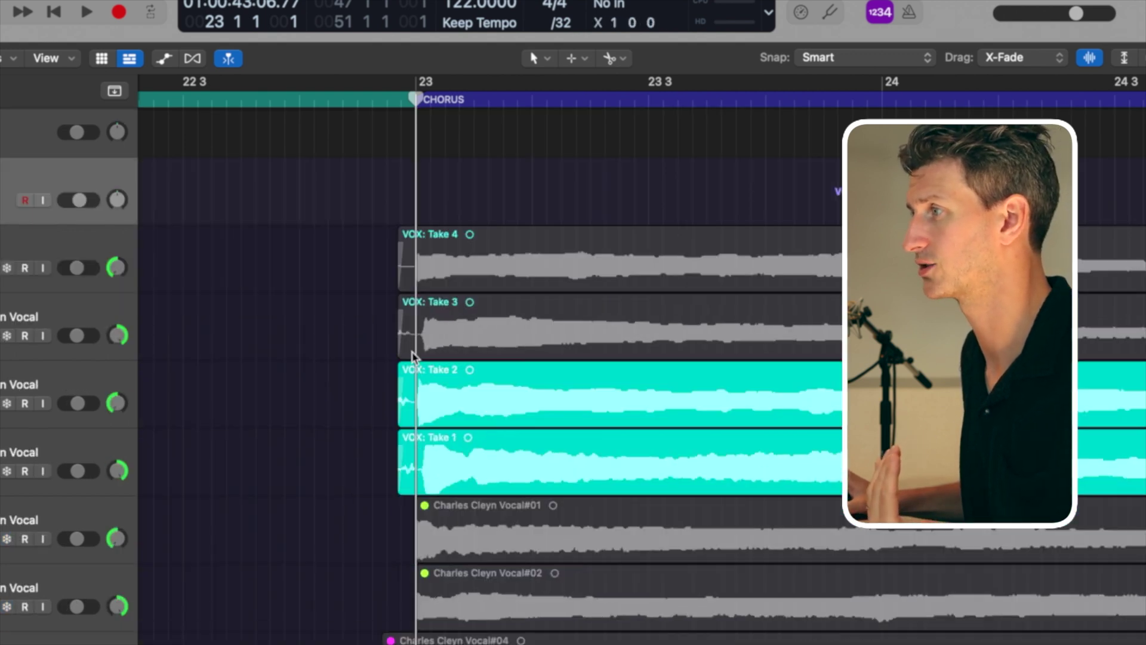
scroll(376, 292, "down", 3)
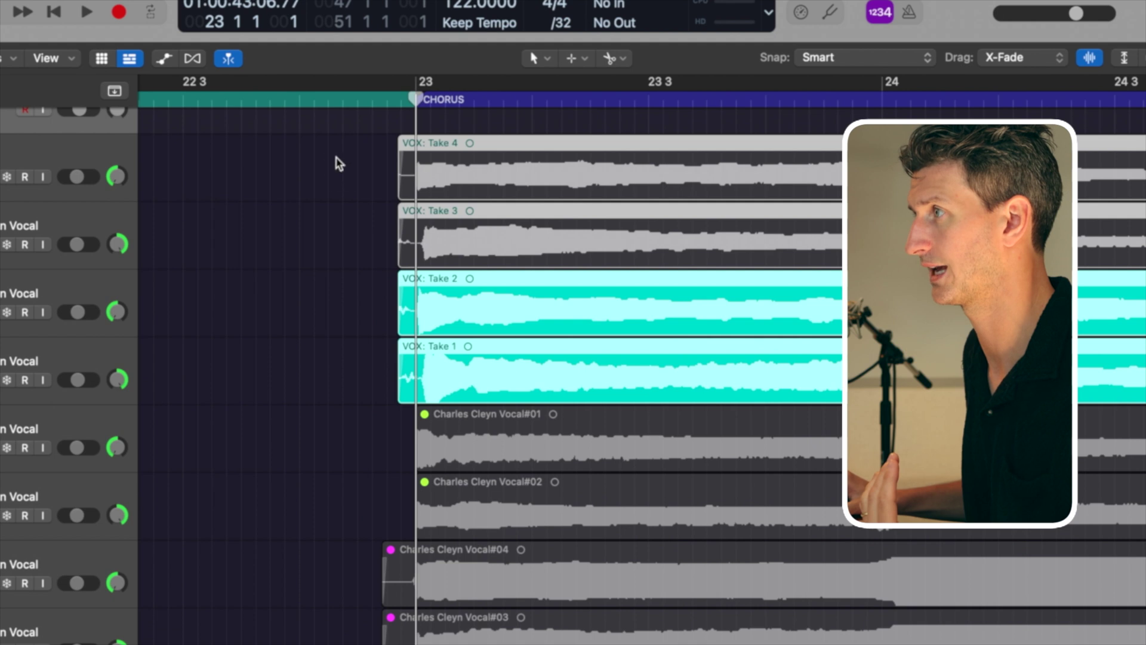
left_click_drag(335, 161, 537, 642)
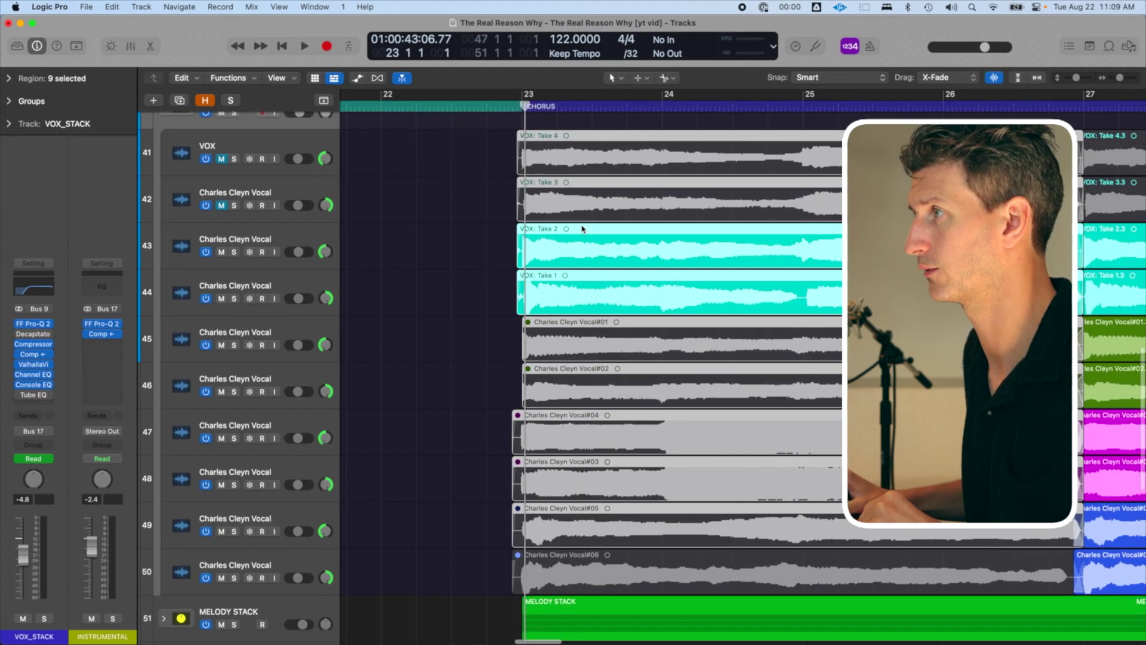
key("super+Left")
key("super+Left")
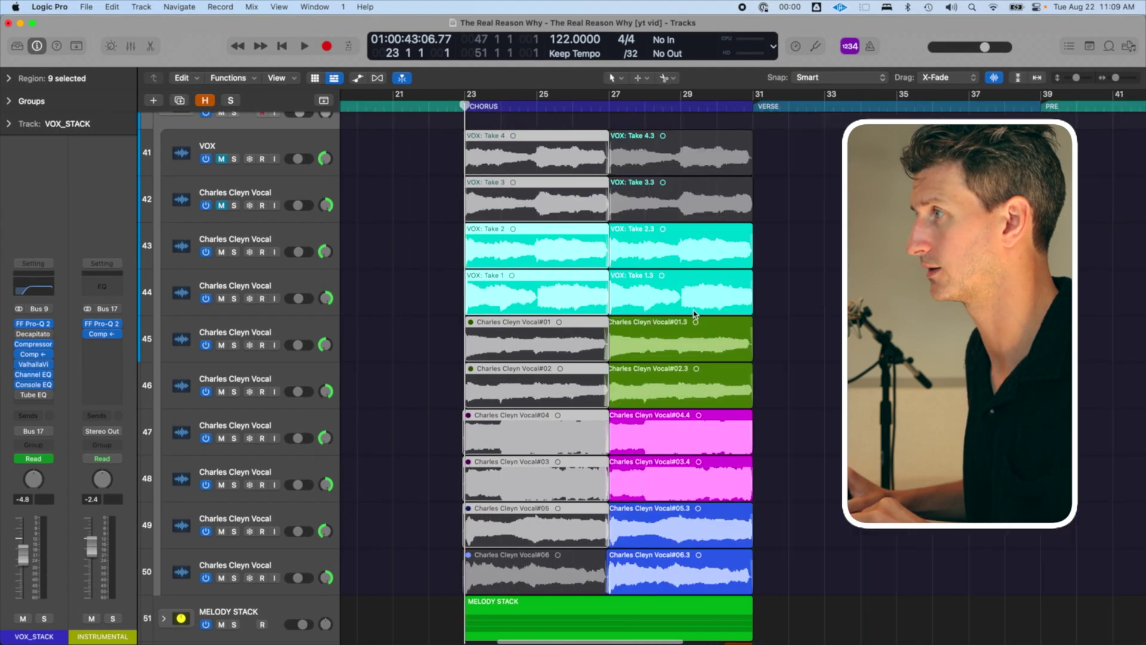
left_click_drag(844, 566, 446, 149)
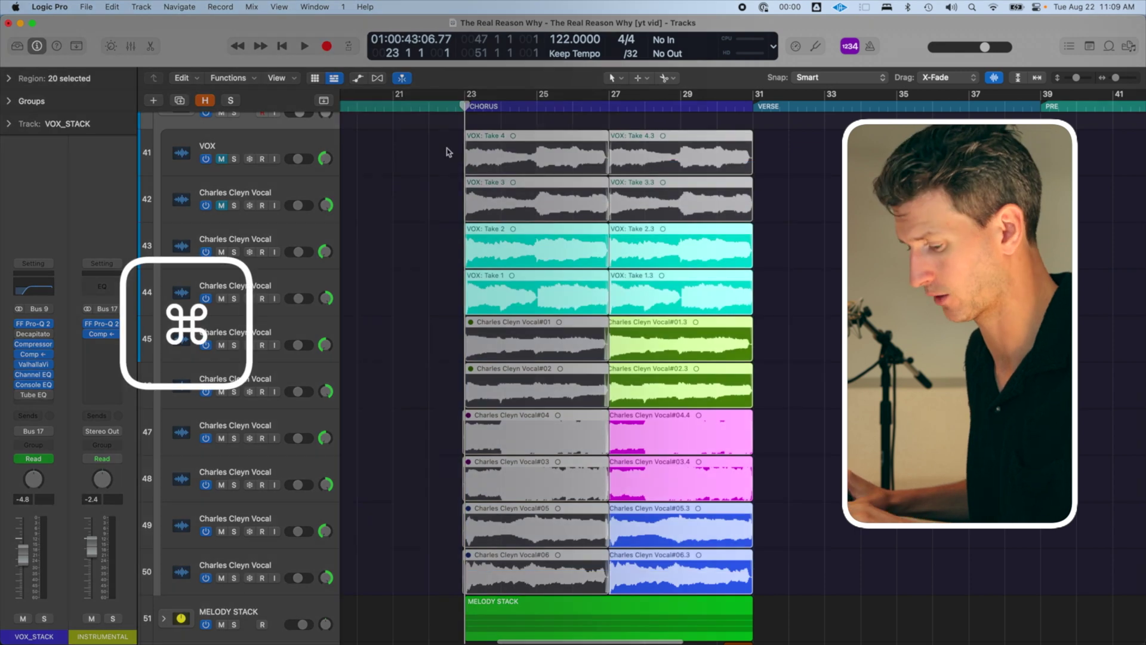
key("super+r")
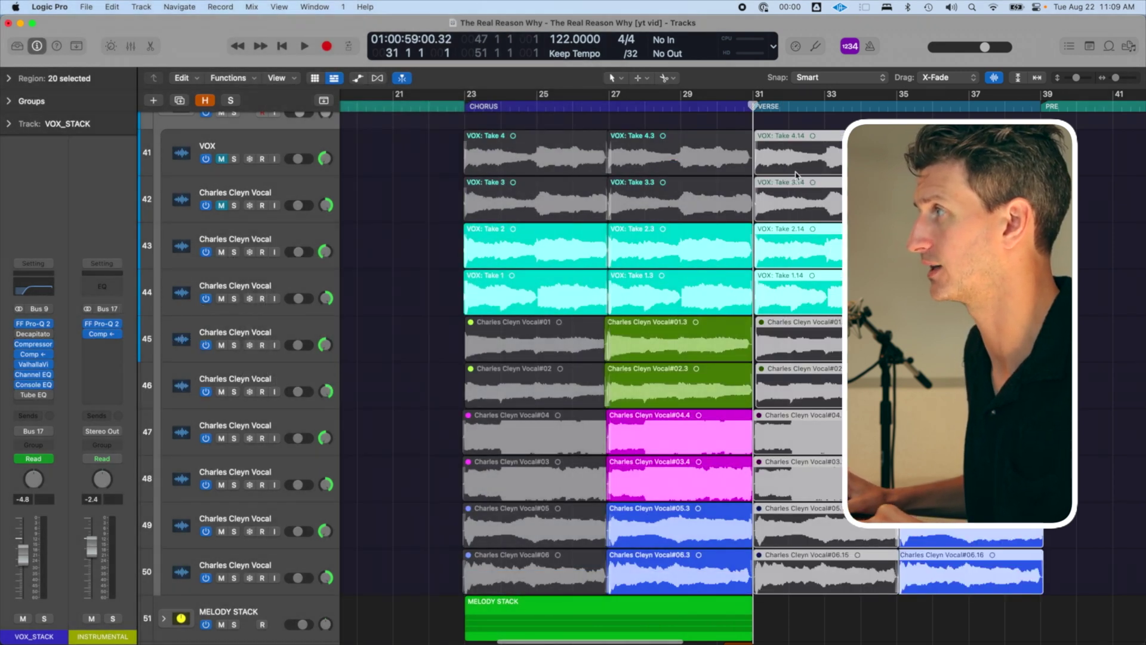
Zoom in around bar 31 and delete the selected vocal regions after it.
key("super+Right")
key("super+Right")
key("super+Right")
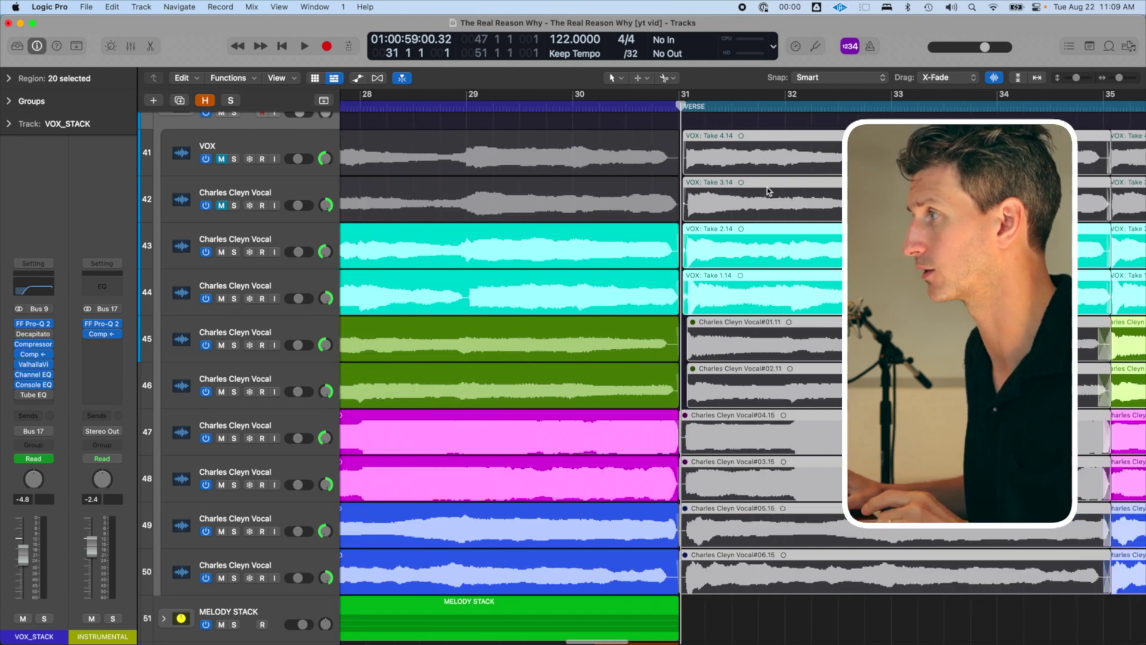
key("super+Right")
key("super+Right")
key("super+Right")
key("super+Right")
key("super+Right")
key("super+Right")
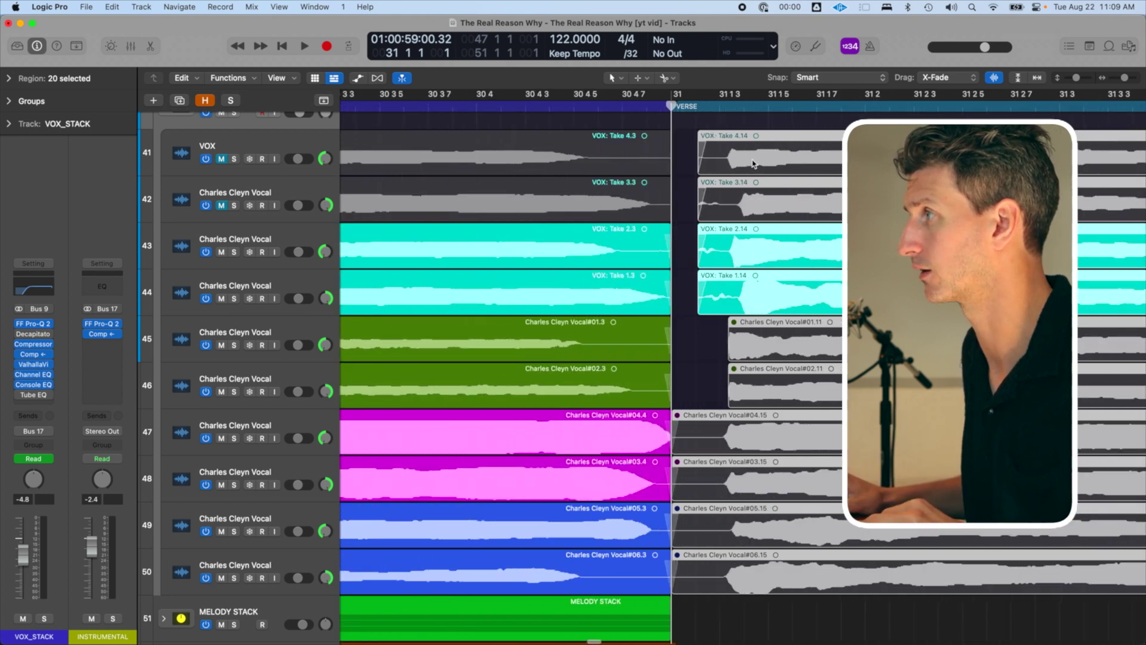
left_click_drag(763, 159, 709, 160)
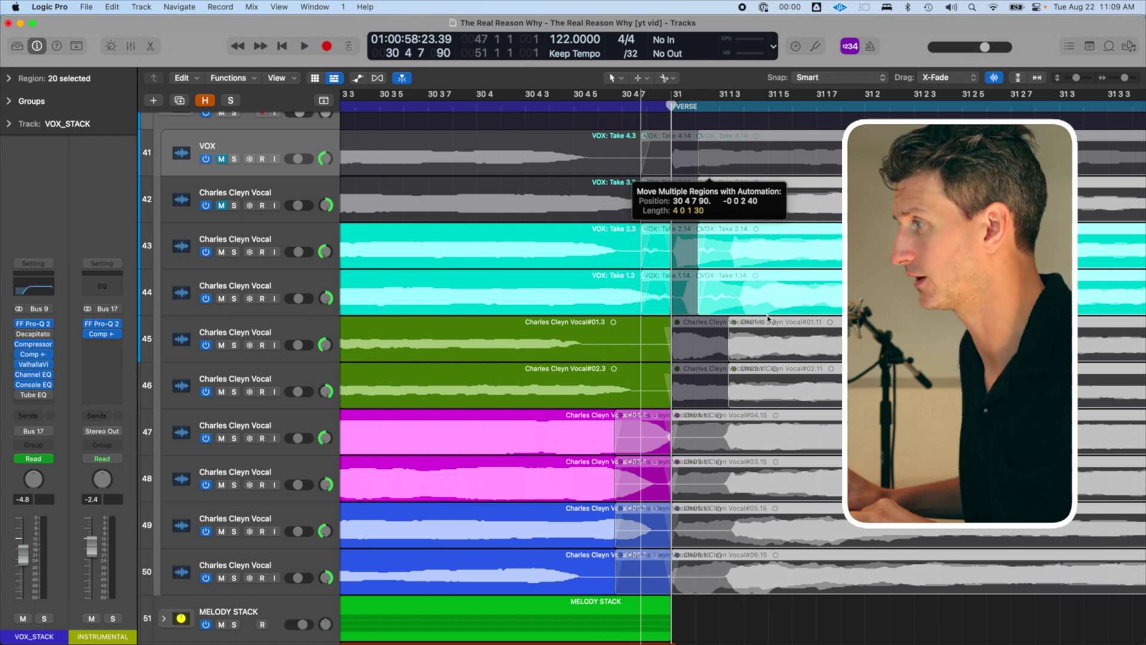
left_click_drag(767, 318, 762, 318)
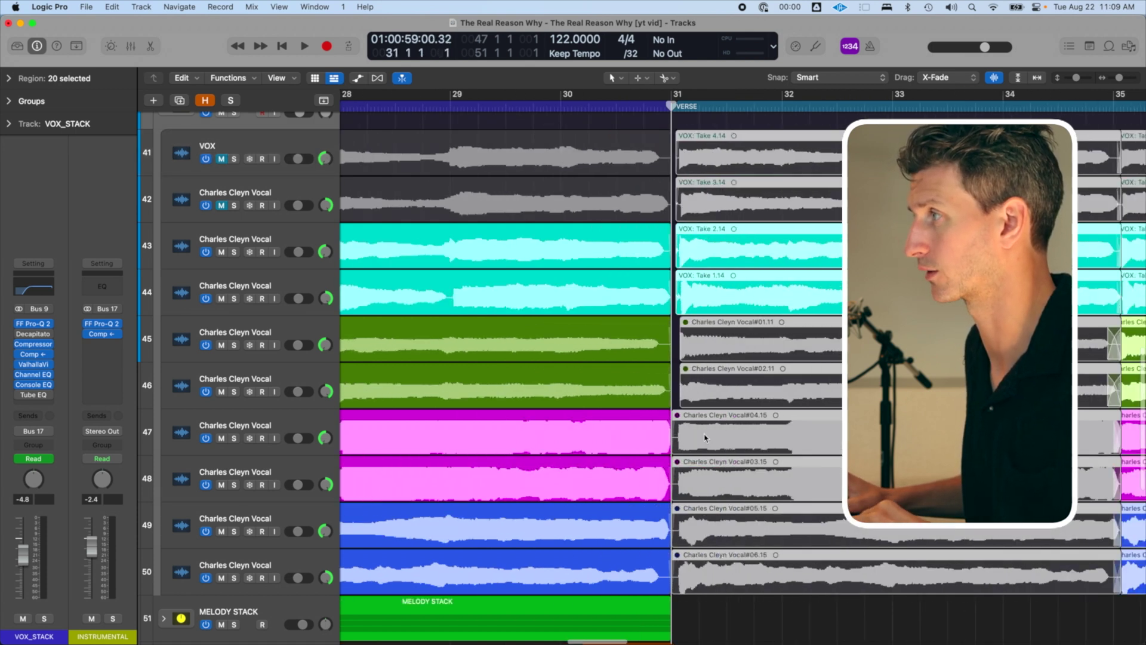
key("z")
key("Delete")
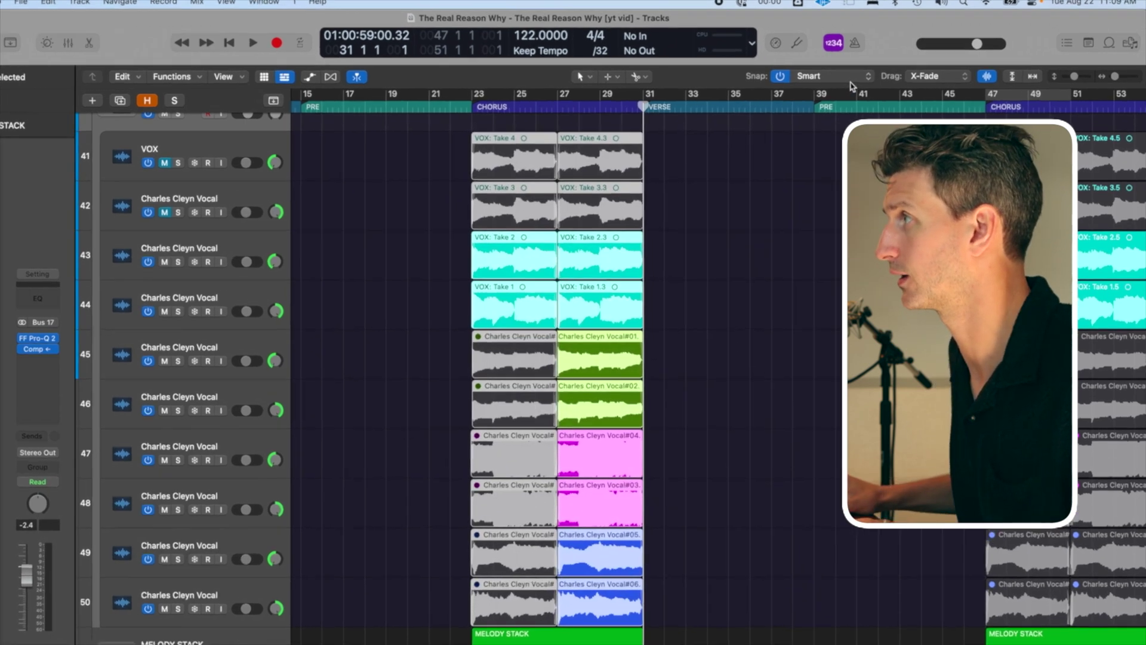
Set Snap to Bar, marquee bars 23–31 across the vocal tracks, and scroll toward the piano tracks.
left_click(839, 77)
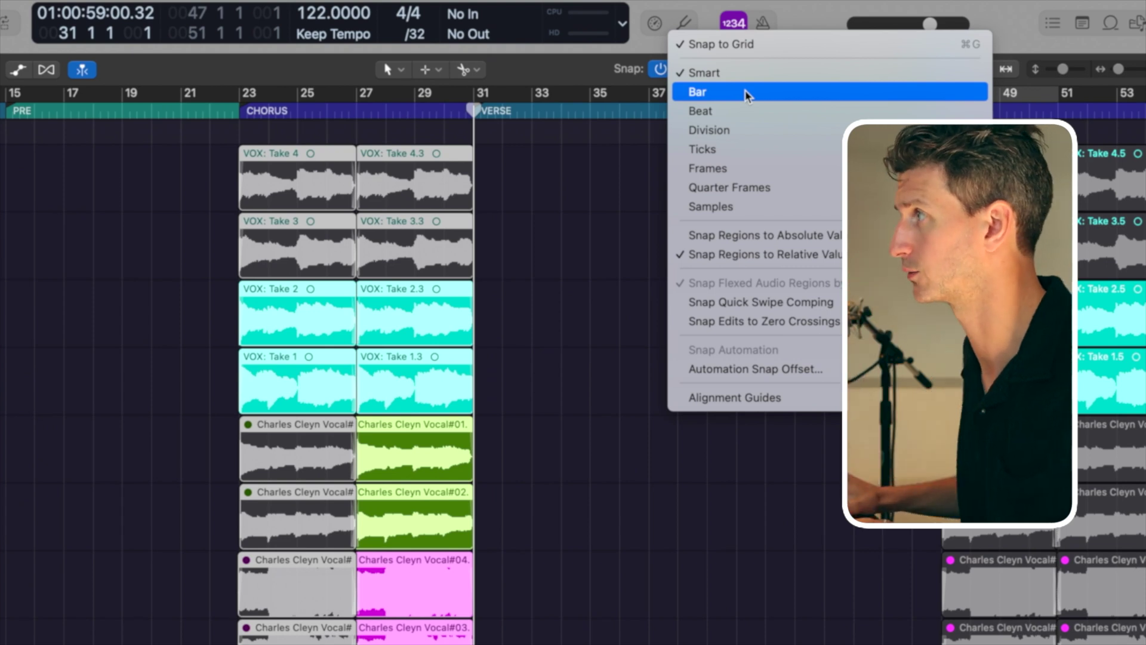
left_click(738, 96)
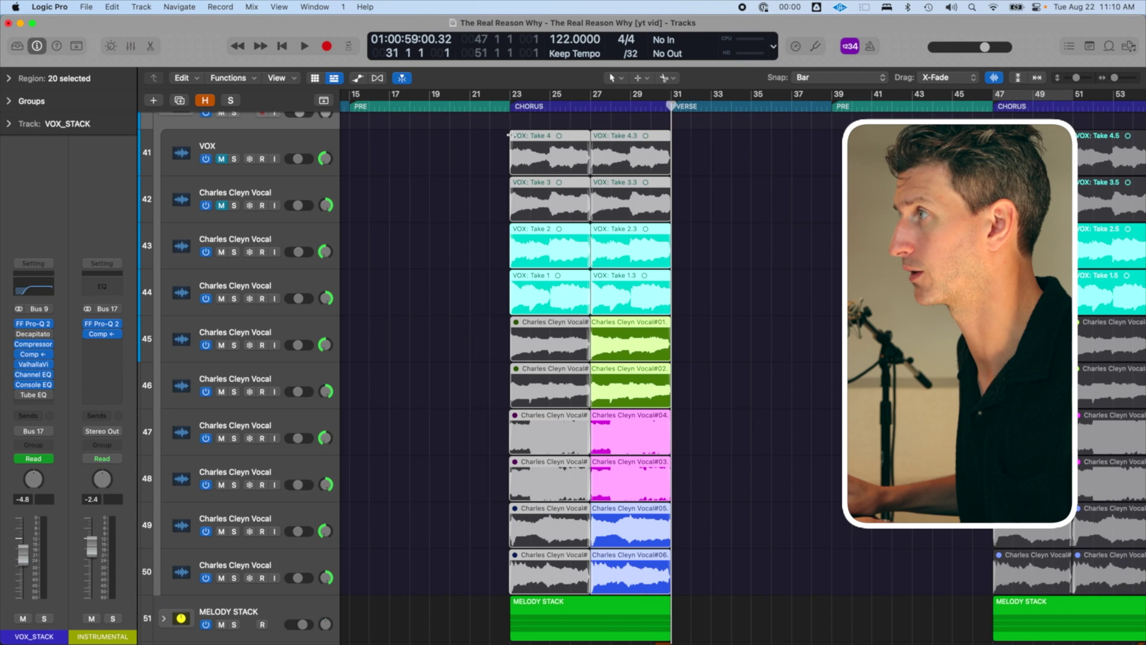
left_click_drag(511, 135, 666, 572)
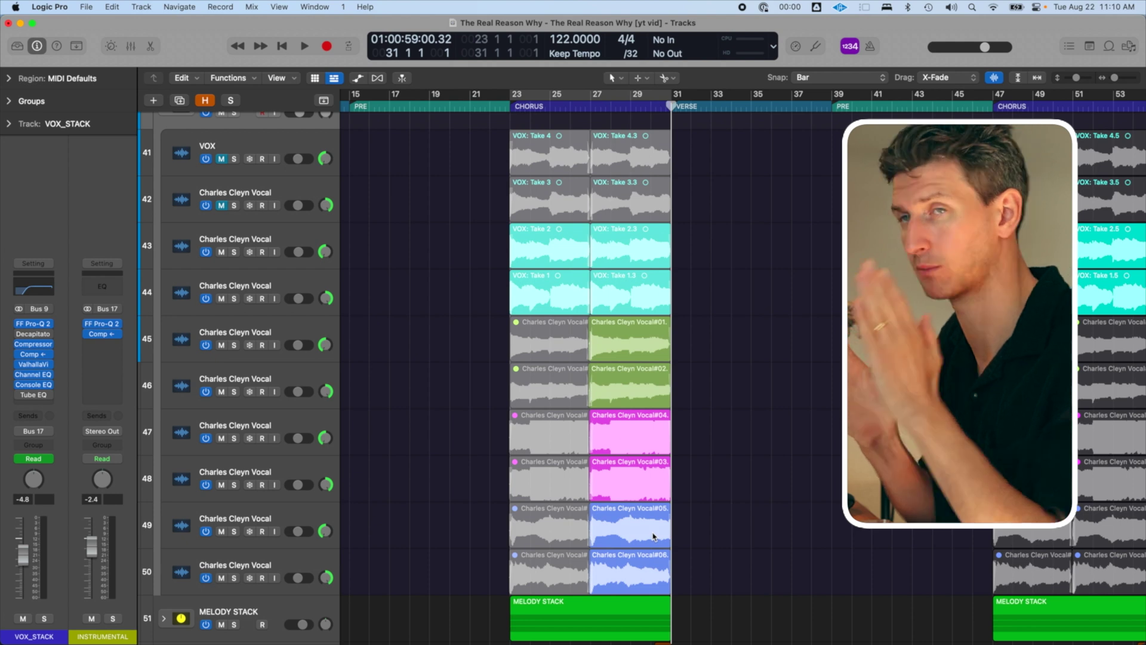
key("super")
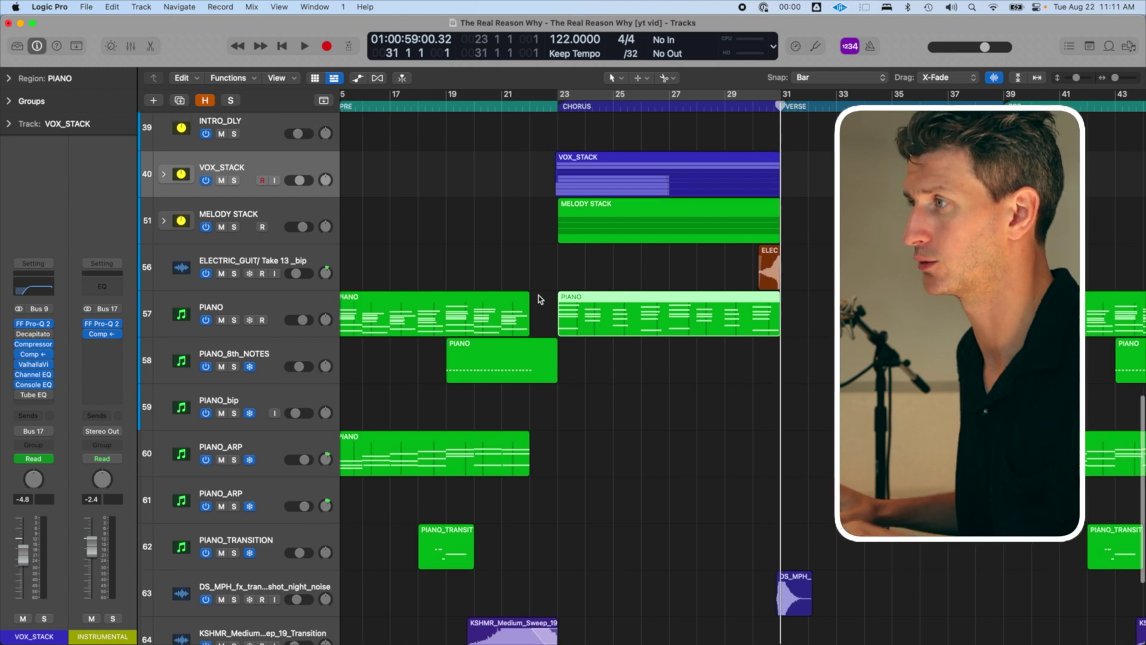
Marquee bars 15–19 across PIANO and PIANO_ARP, mute them with Control-M, then undo the mute.
scroll(535, 302, "left", 4)
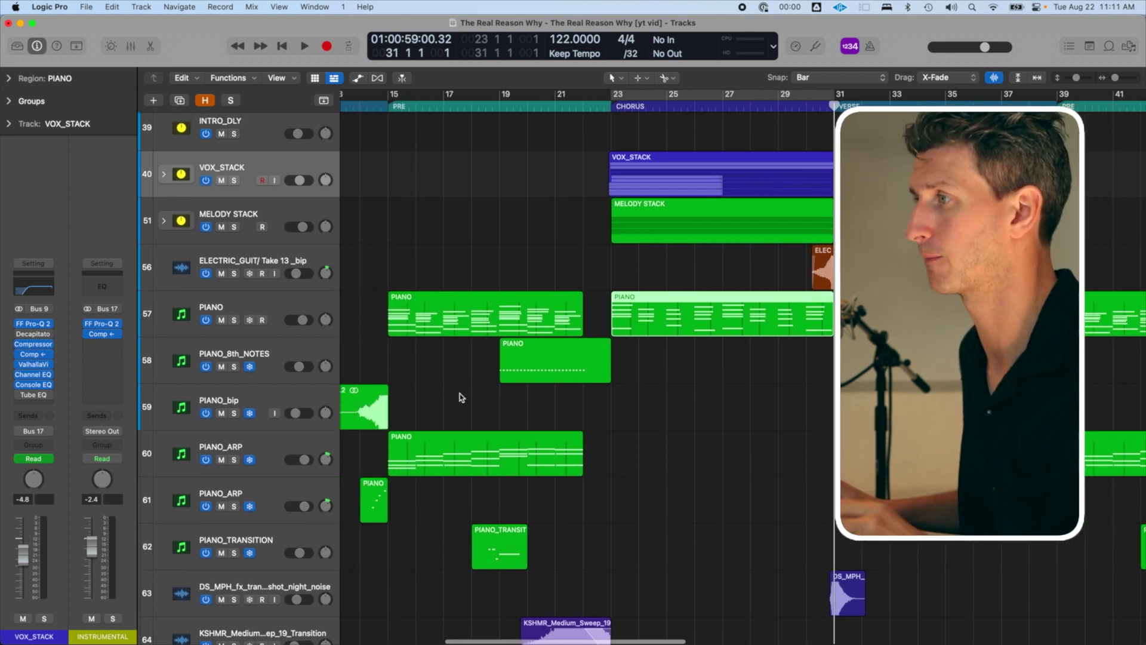
scroll(473, 345, "left", 6)
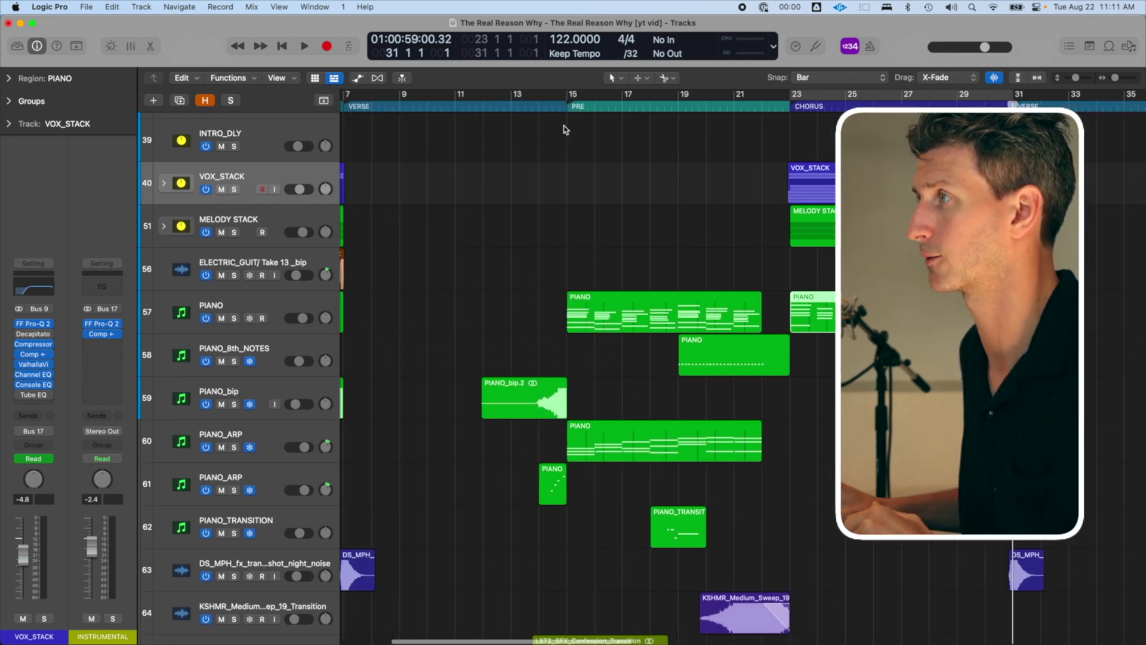
left_click(587, 101)
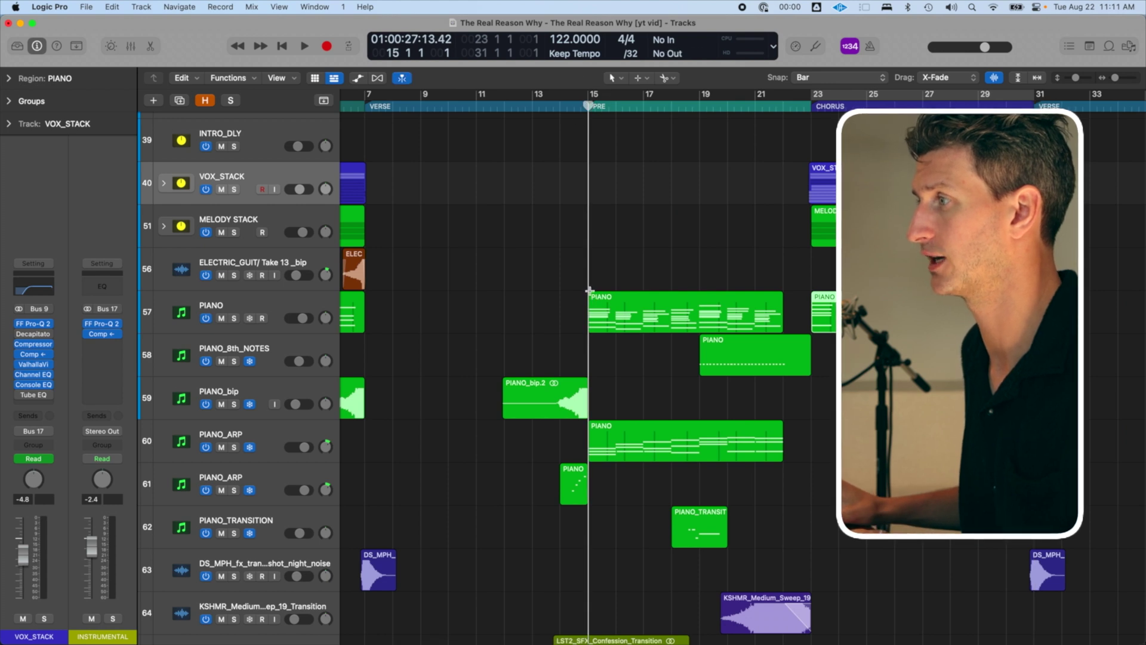
left_click_drag(588, 285, 705, 499)
scroll(398, 217, "down", 1)
left_click(695, 429)
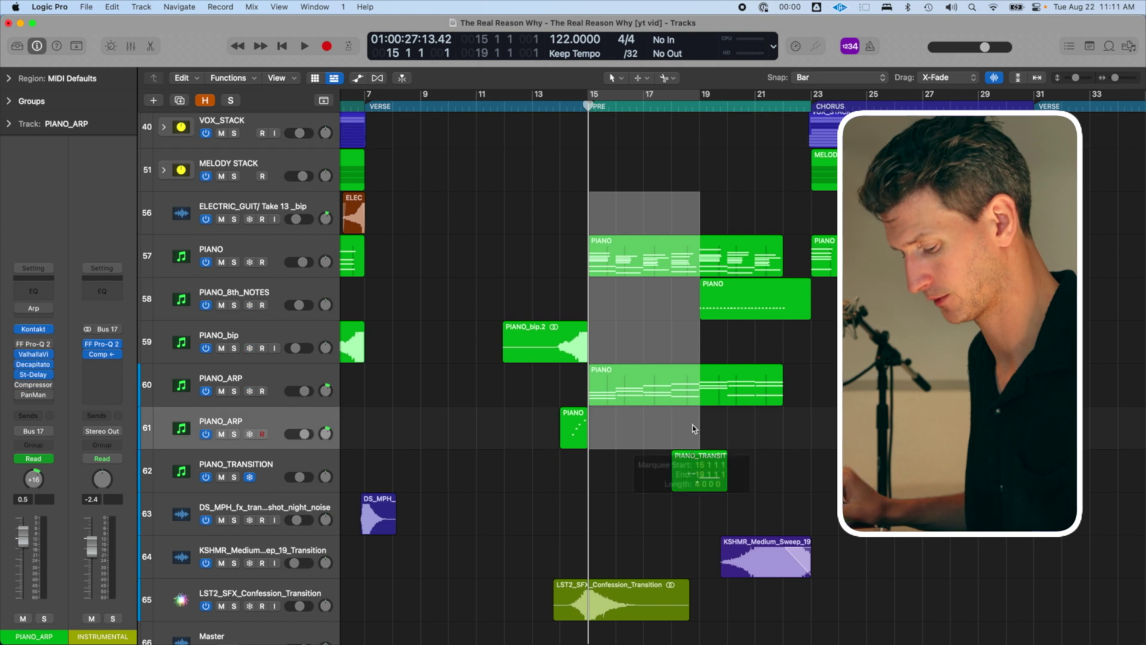
key("ctrl+m")
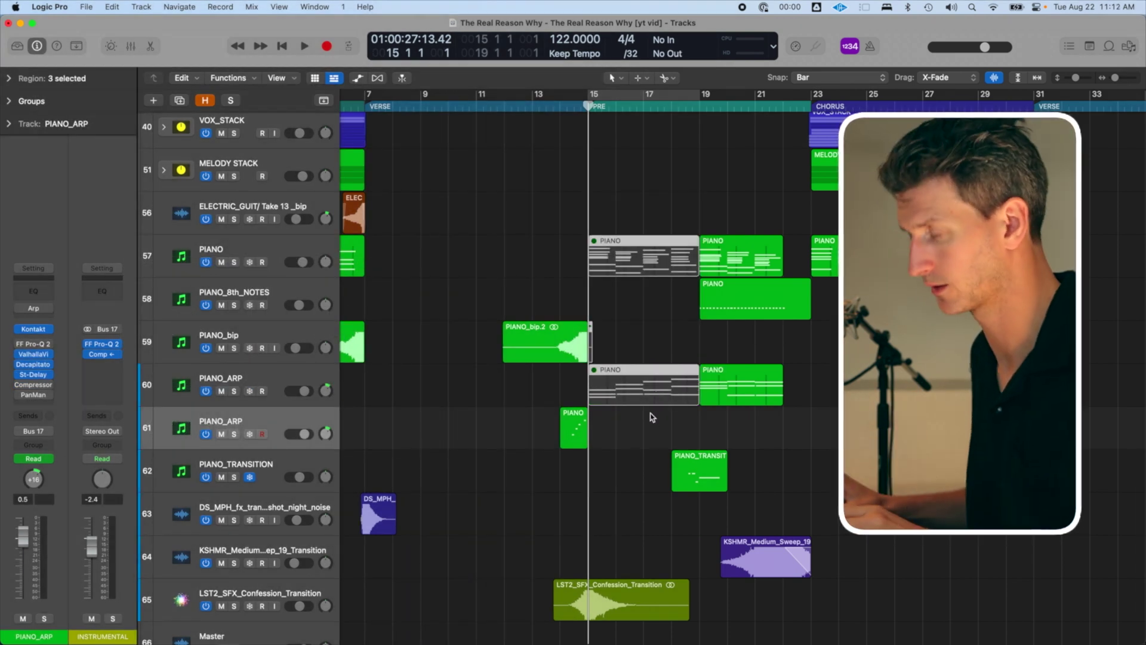
key("super+z")
Split off bar 15–16 of the PIANO region, mute it, then unmute it.
left_click(610, 295)
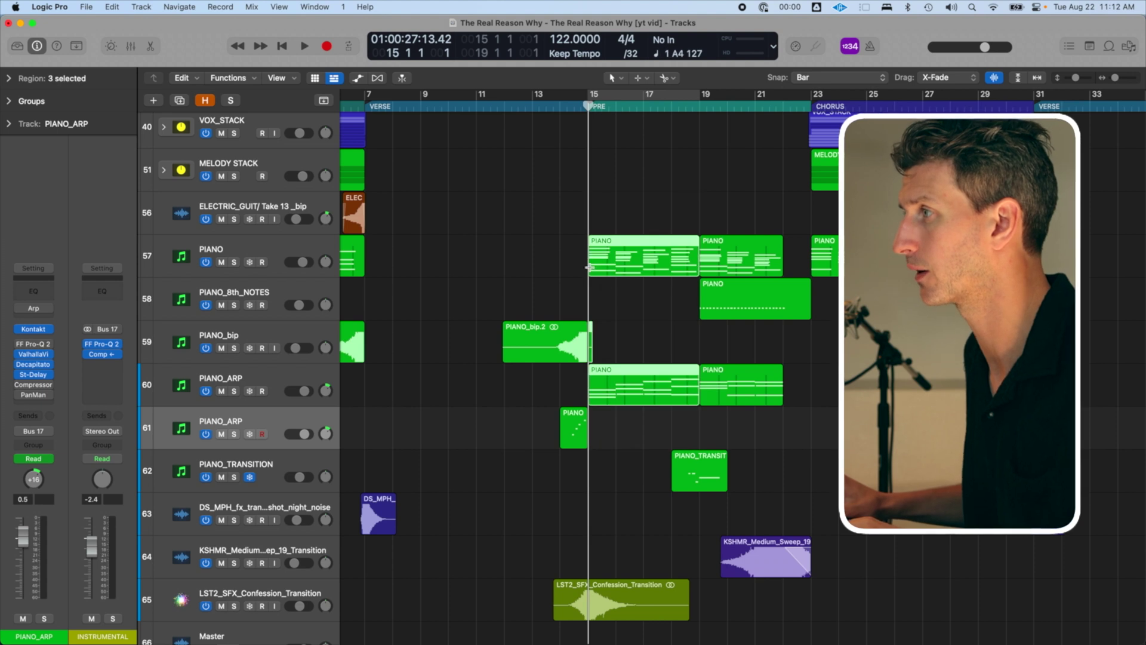
left_click_drag(589, 267, 615, 269)
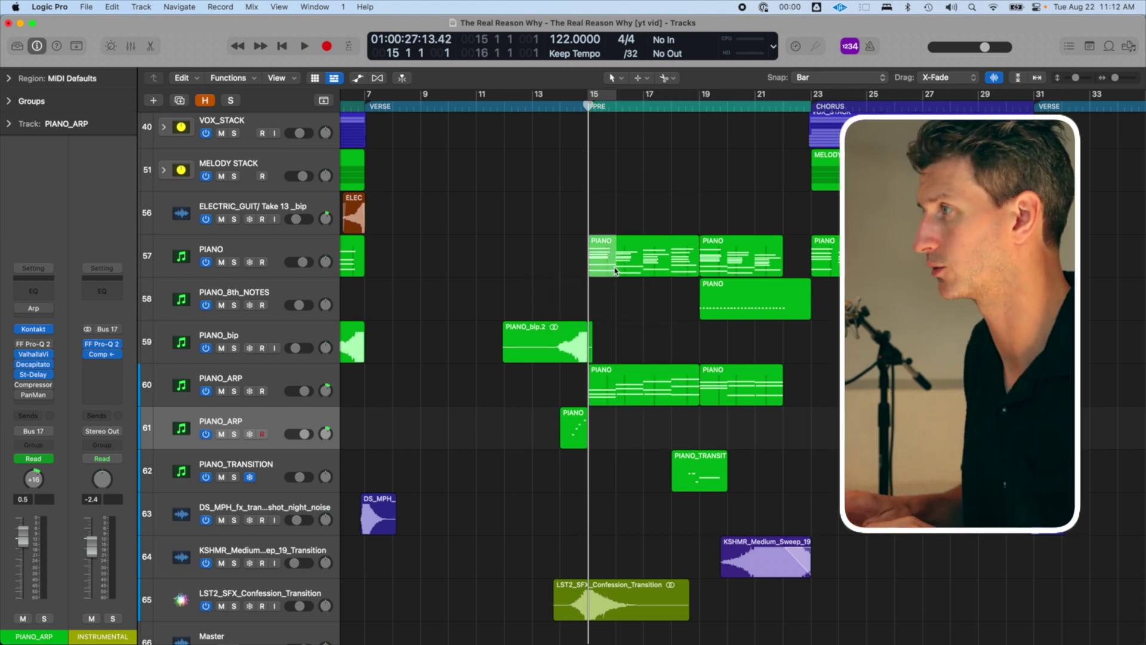
key("m")
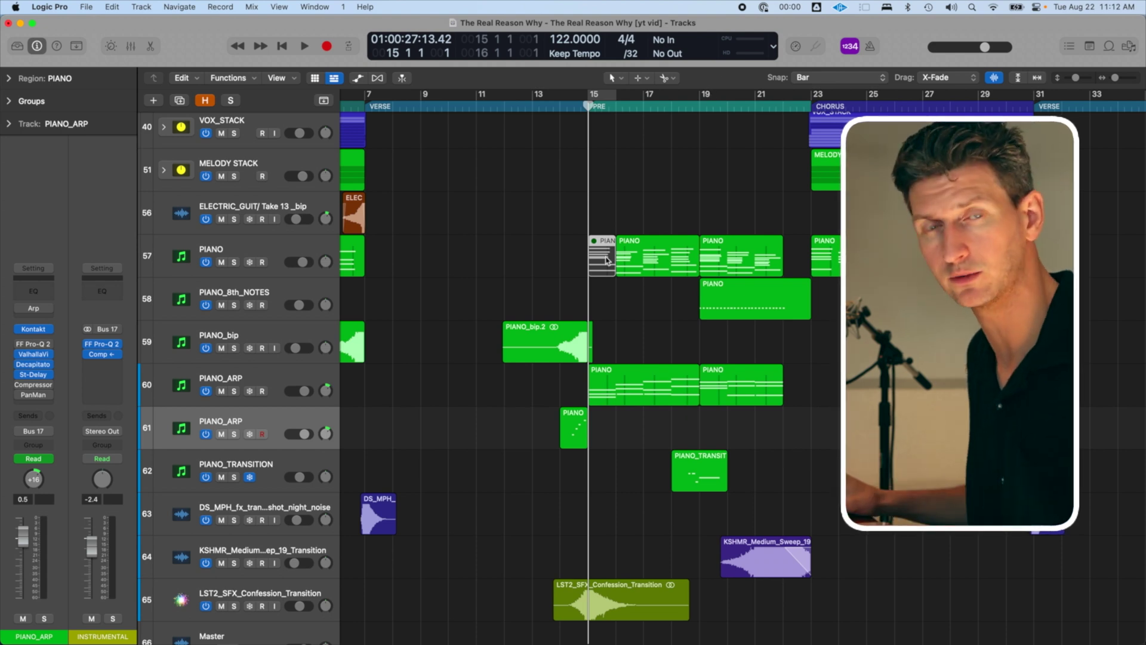
key("ctrl+m")
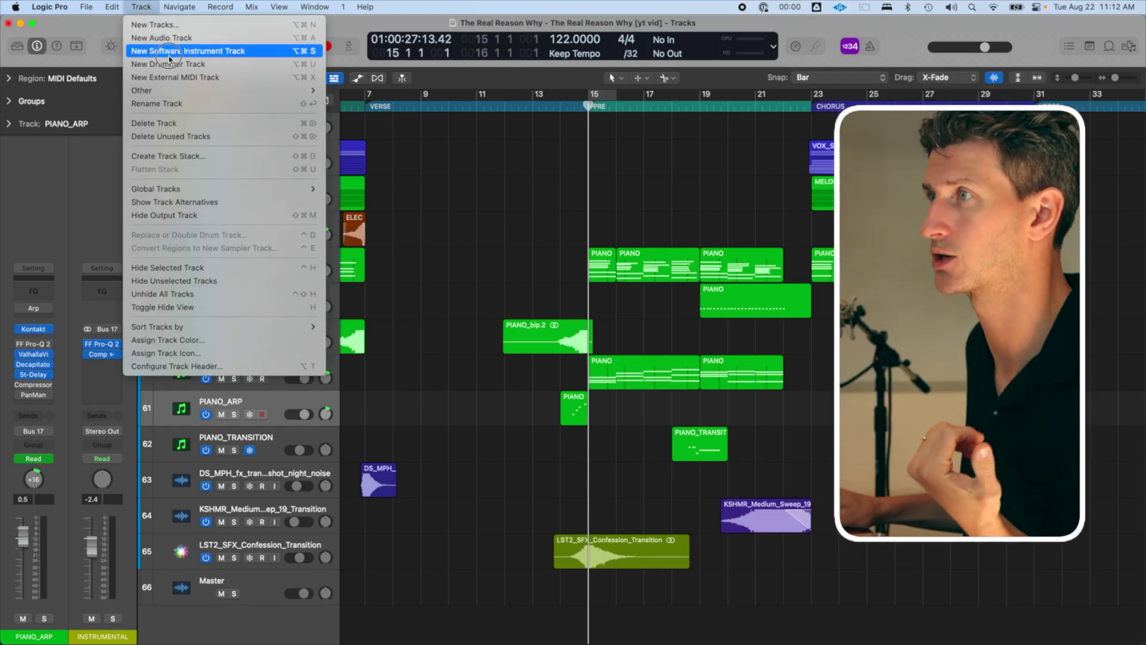
Add a new software instrument track, JUNO INST.
left_click(170, 51)
scroll(385, 453, "down", 3)
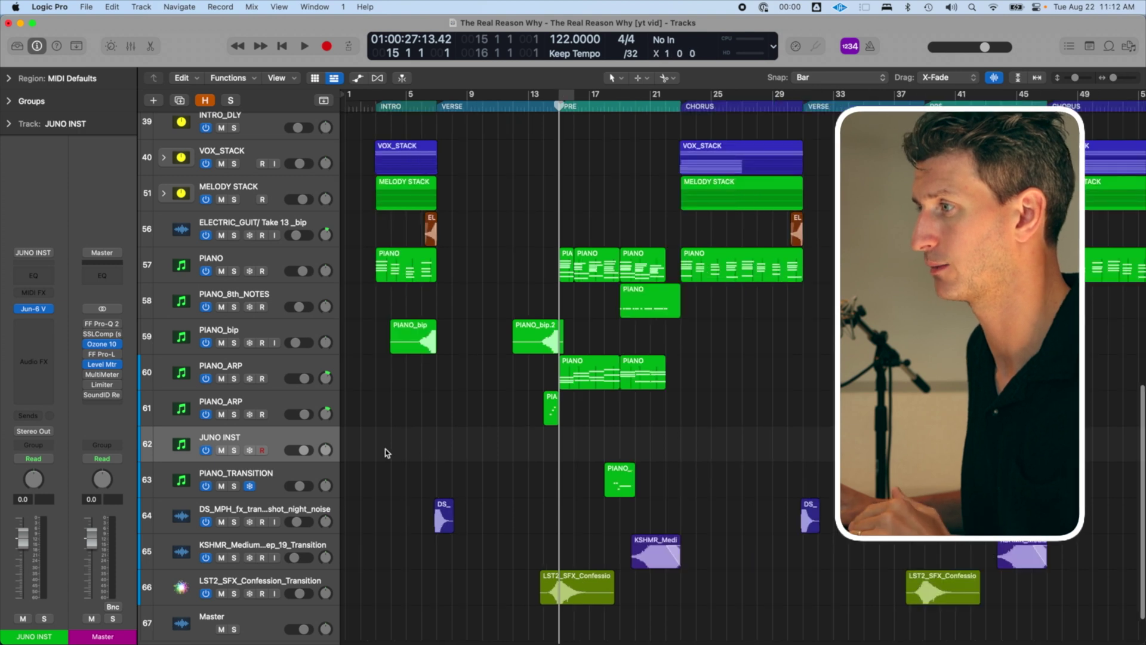
scroll(555, 458, "up", 5)
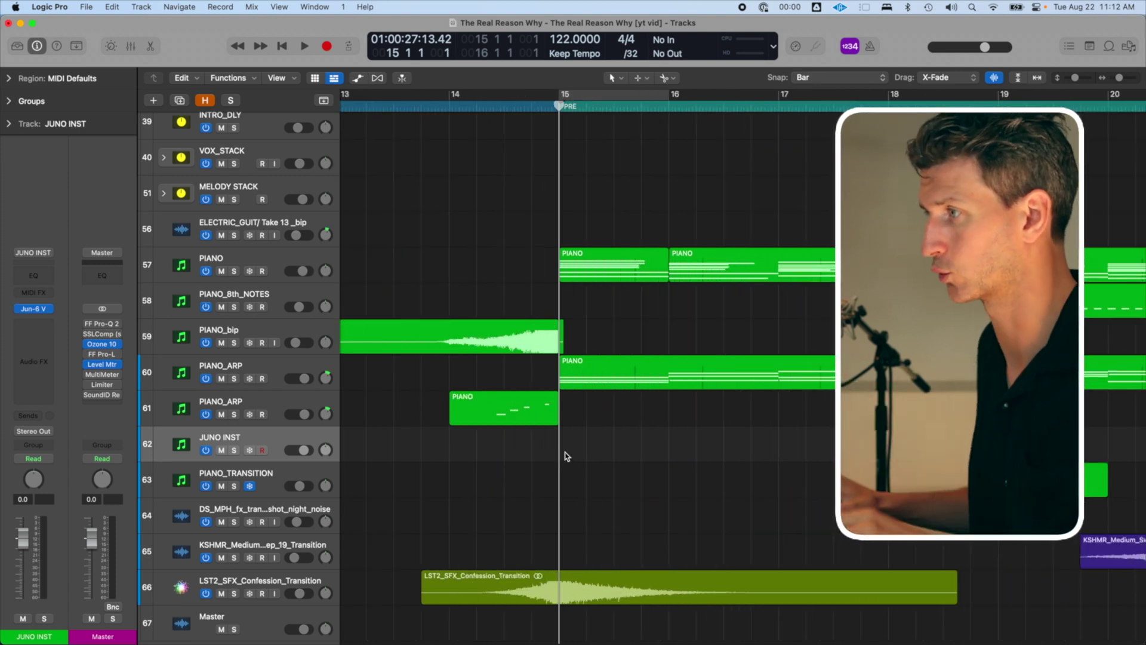
With the Marquee tool, mark bars 14–15 on JUNO INST and create a MIDI region there.
left_click(638, 80)
left_click(491, 452)
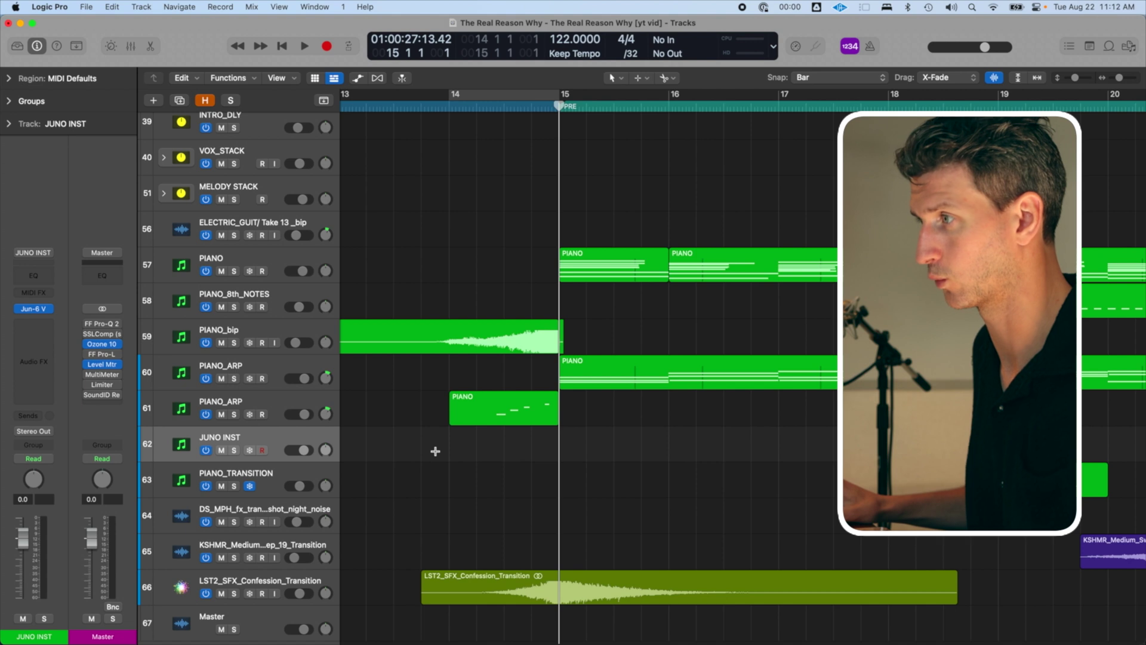
left_click_drag(451, 446, 552, 452)
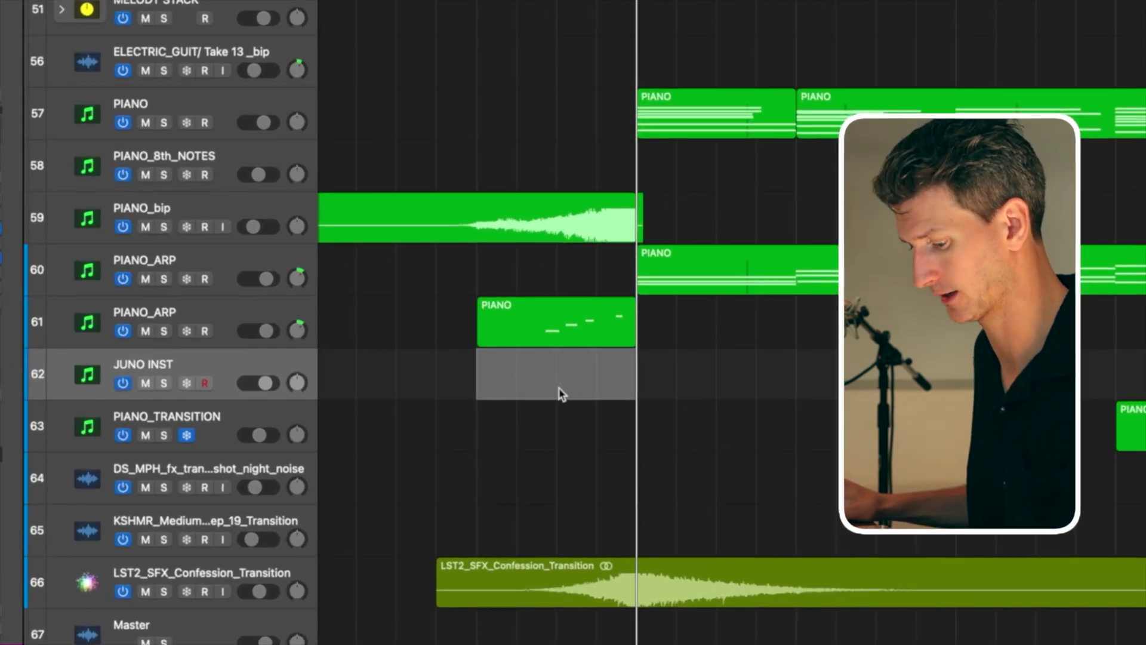
right_click(560, 385)
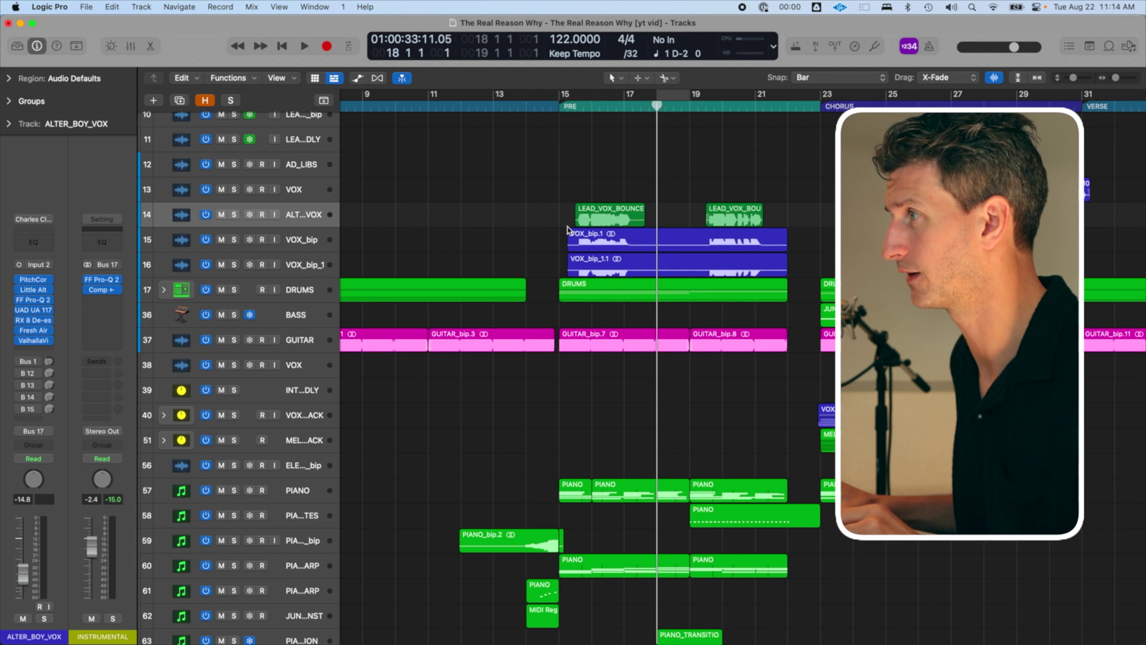
Move the playhead to bar 18 and marquee the gap between the two ALTER_BOY_VOX vocal regions.
left_click(296, 222)
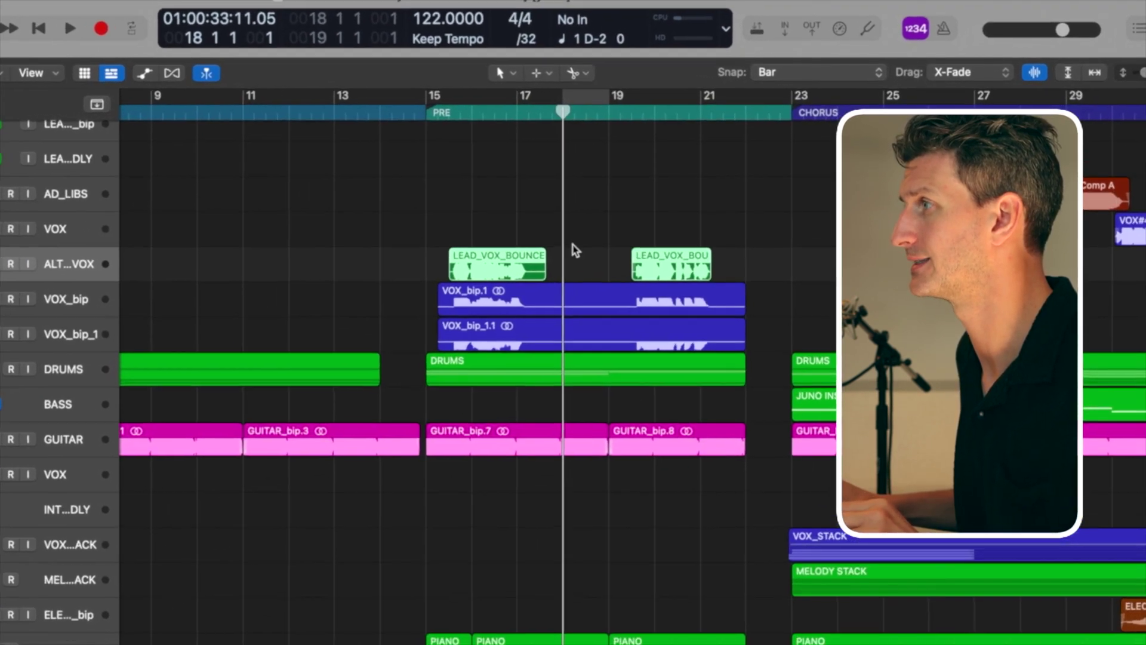
left_click(606, 228)
left_click(542, 273)
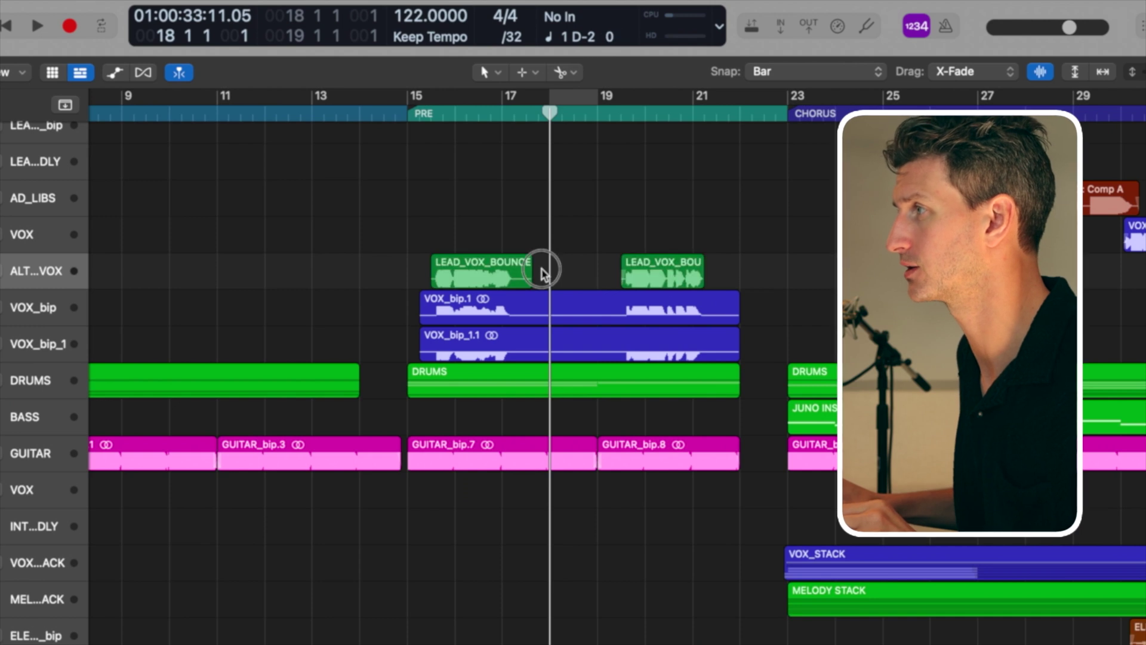
key("comma")
key("comma")
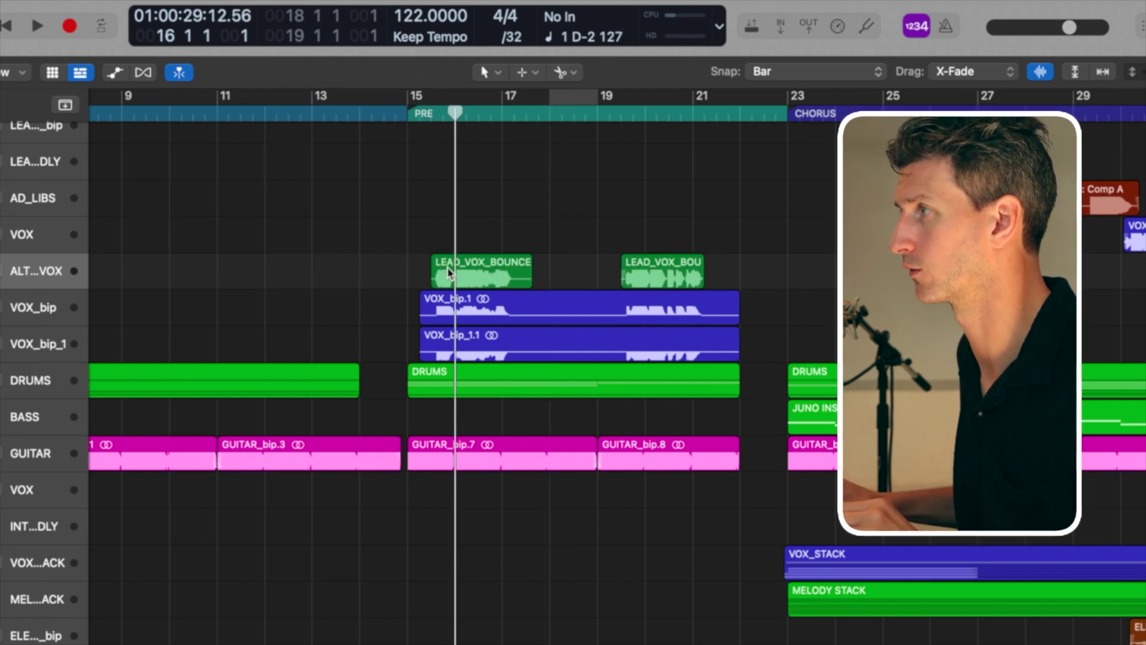
left_click(449, 273)
left_click(541, 117)
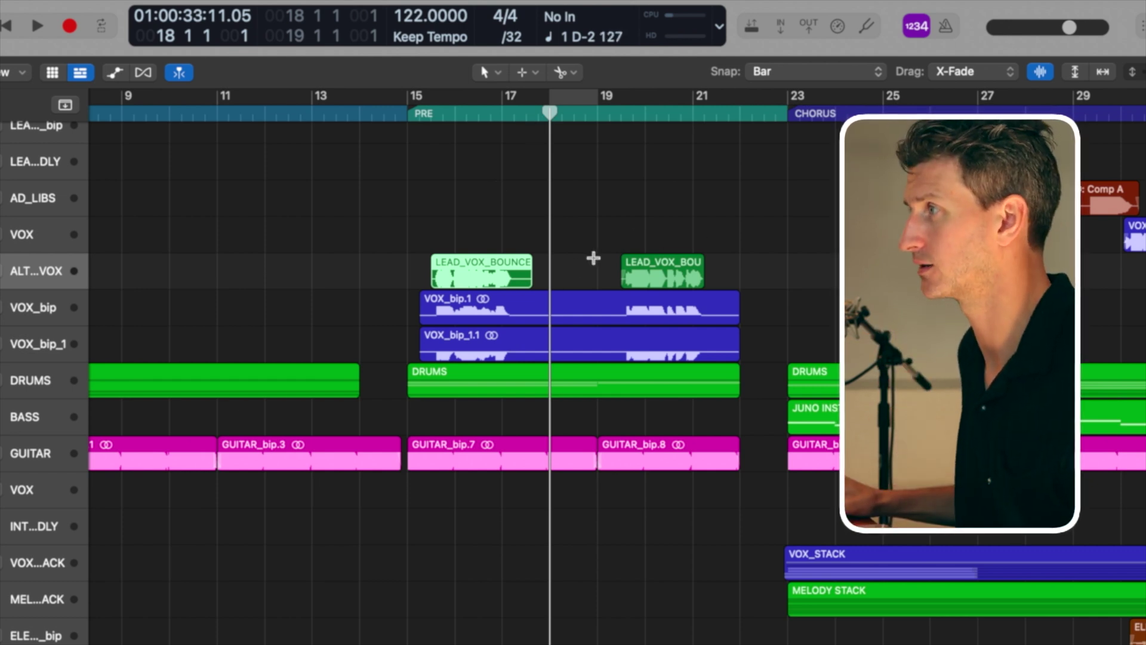
left_click_drag(543, 274, 586, 275)
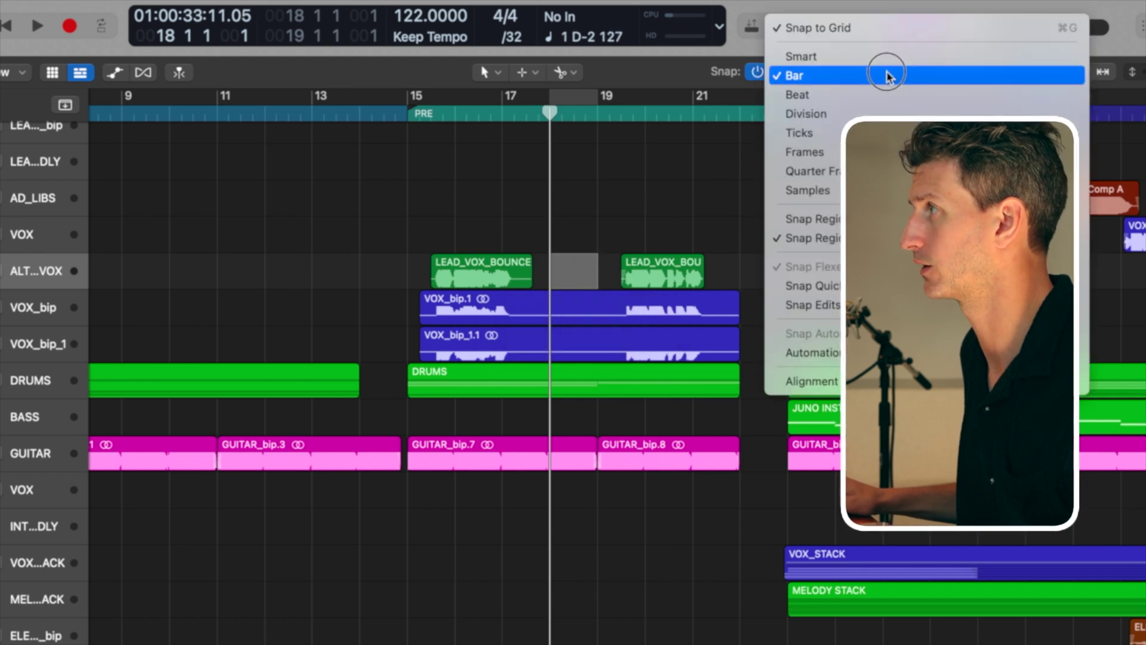
left_click(887, 56)
left_click_drag(545, 273, 608, 292)
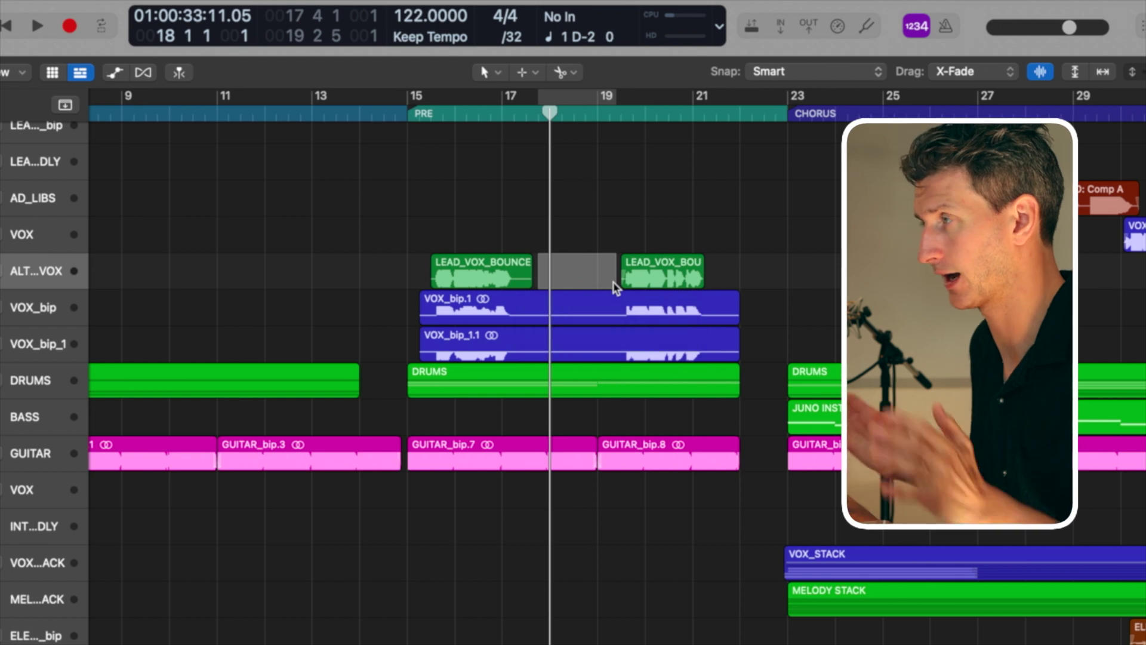
Punch-record a new take over the marquee gap with Shift-R, then stop recording.
key("r")
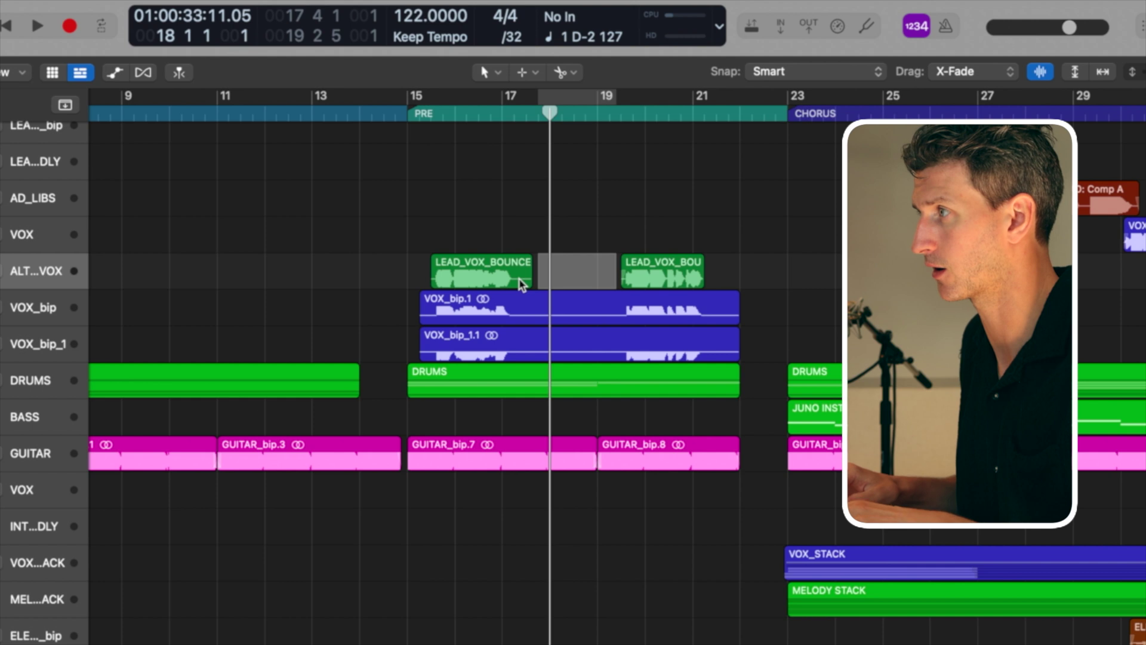
key("r")
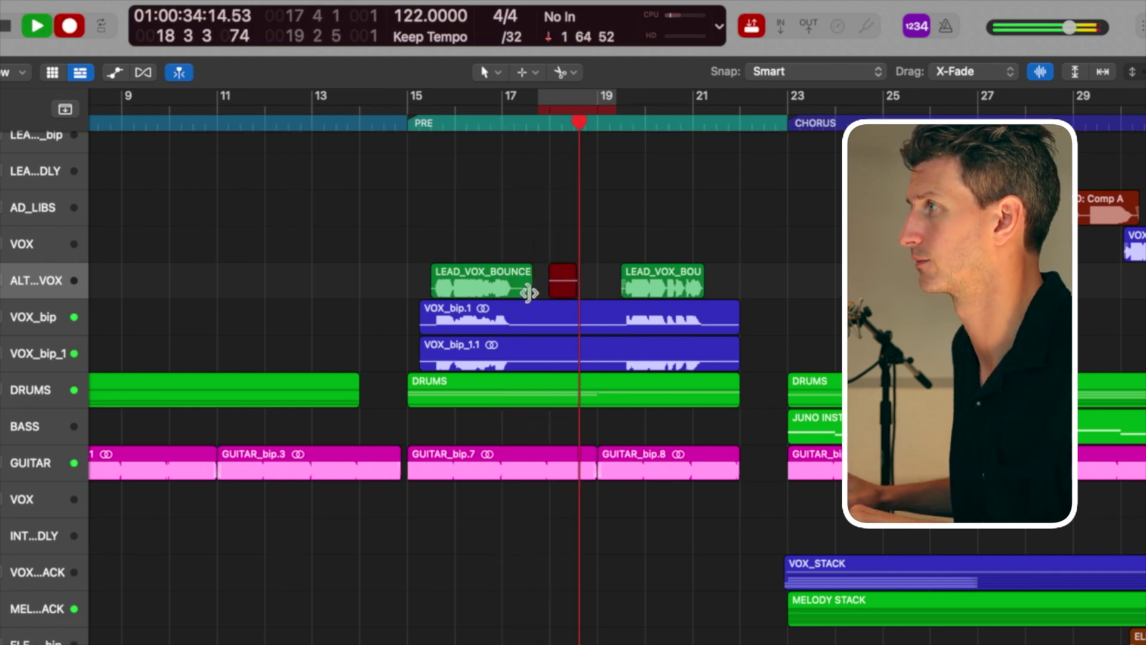
key("space")
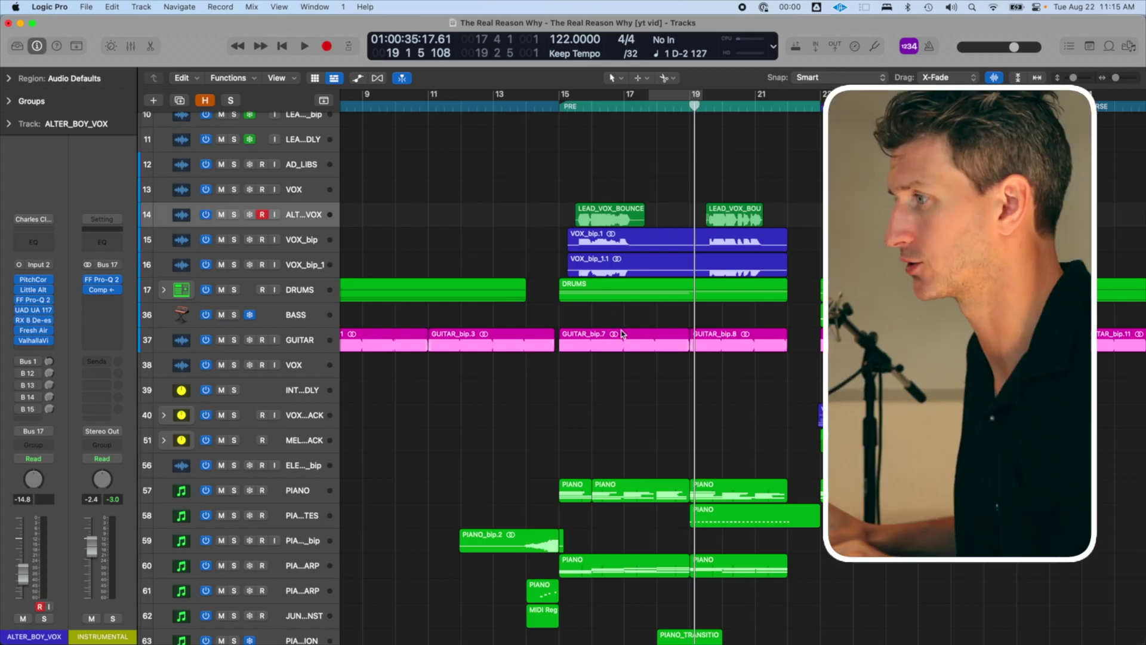
Enlarge track rows, turn off enlarged waveforms, and zoom in on bars 15–22 around GUITAR.
key("super+Down")
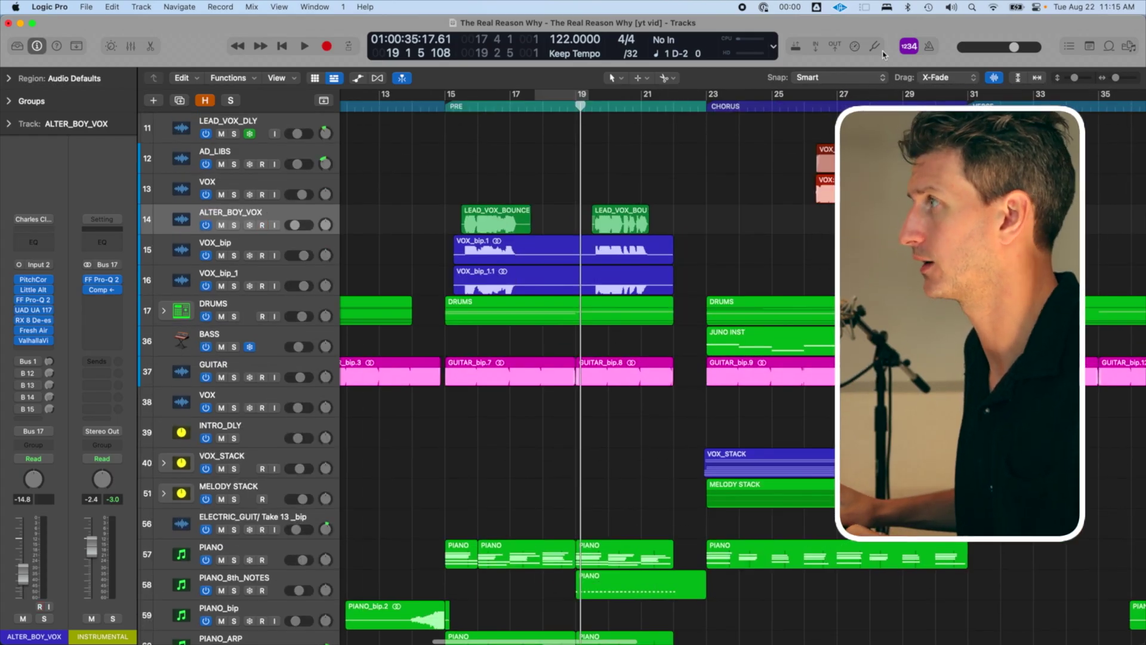
left_click(996, 79)
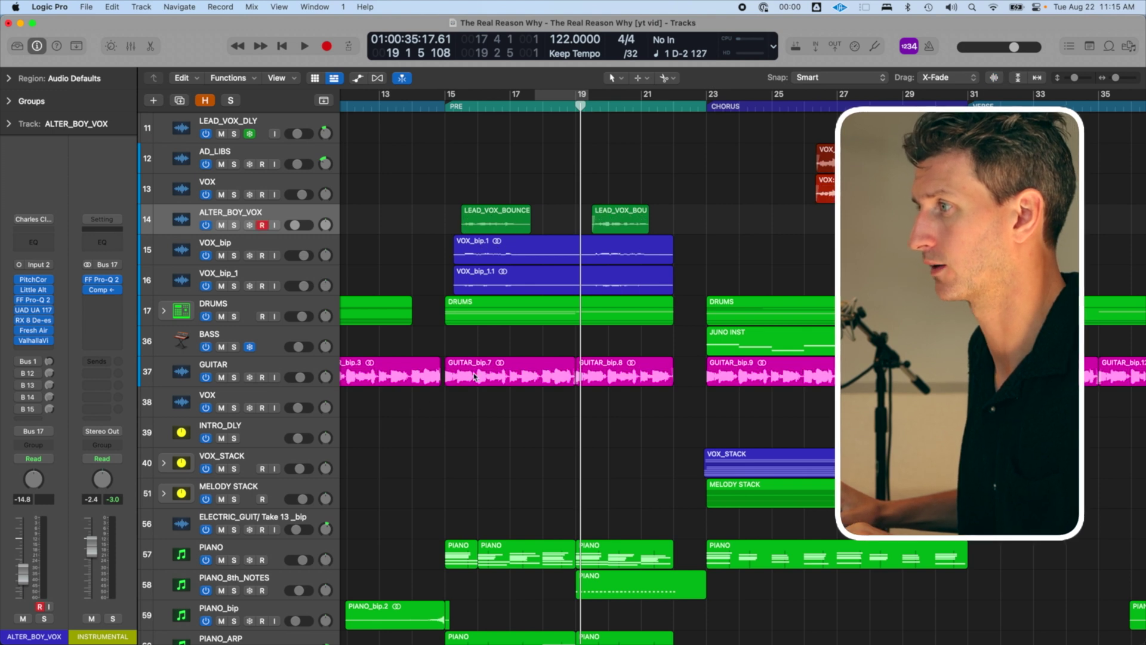
left_click_drag(442, 342, 687, 436)
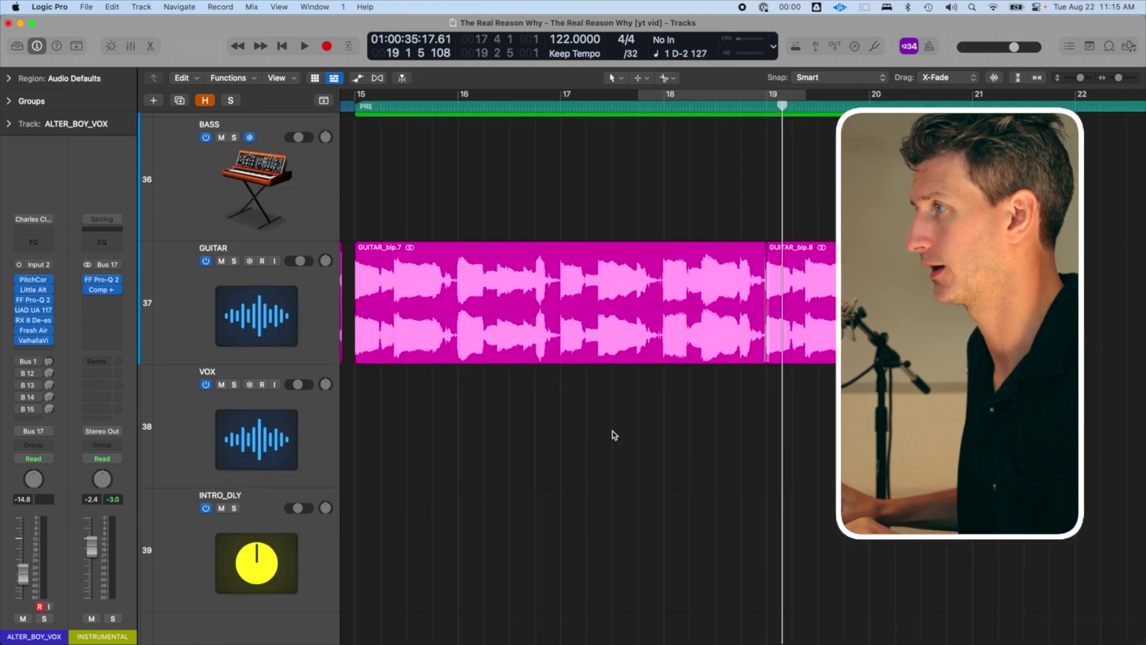
mouse_move(457, 258)
left_mouse_down()
mouse_move(472, 272)
mouse_move(770, 272)
mouse_move(461, 274)
left_mouse_up()
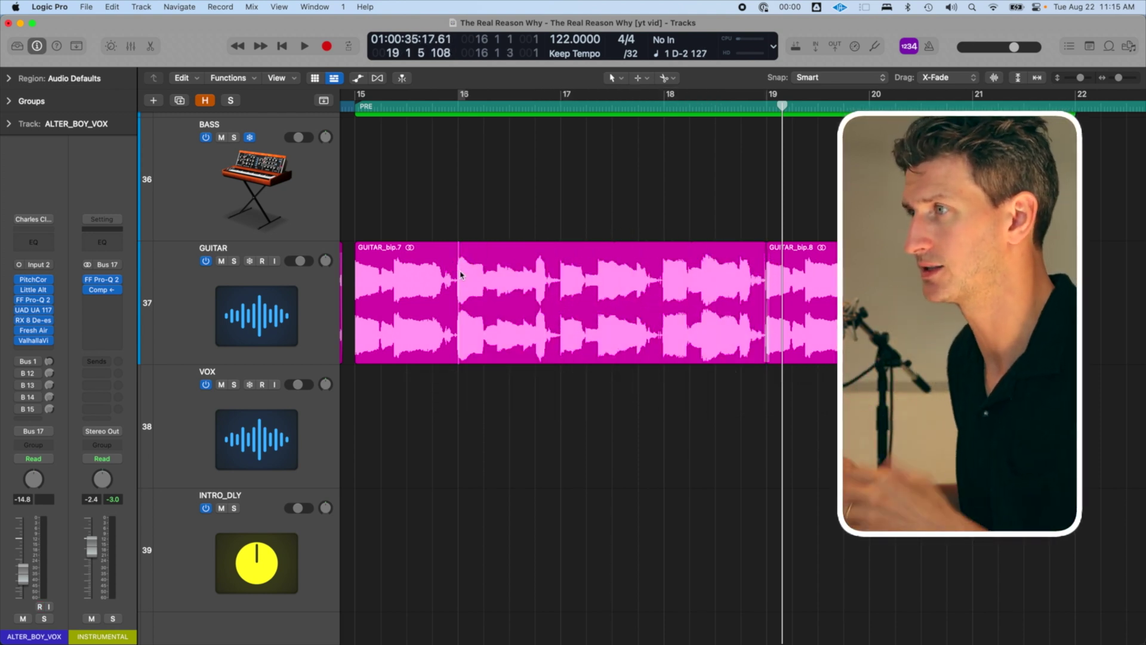
Expand the DRUMS track stack, then unmute and solo the SHAKE LOOP track.
scroll(461, 274, "up", 1)
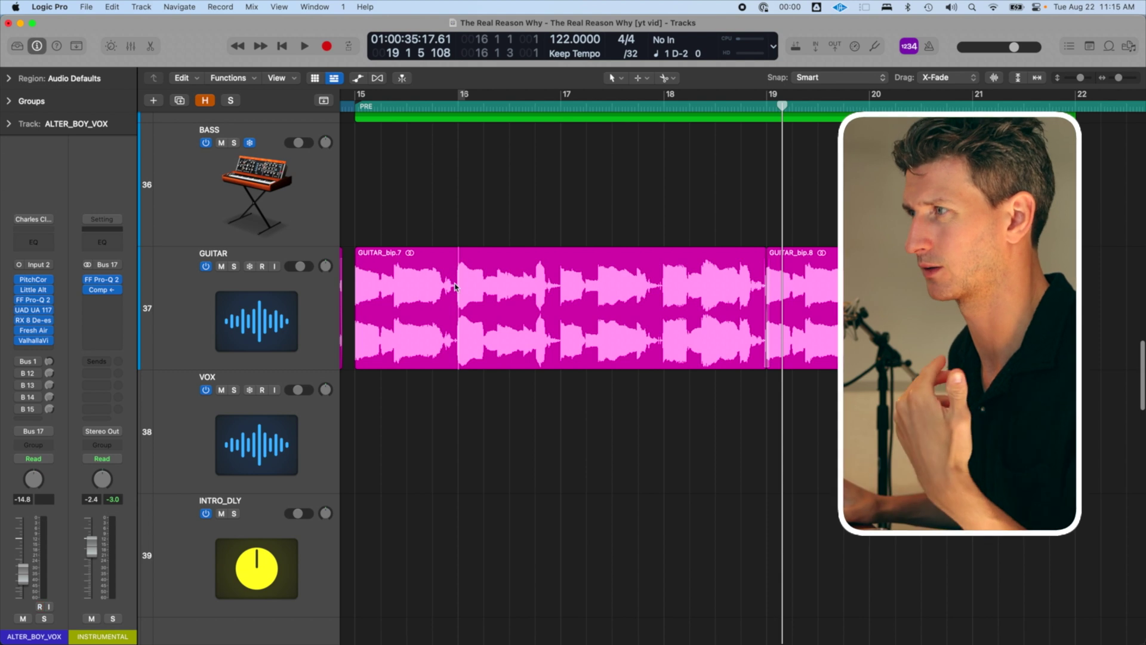
scroll(457, 285, "up", 5)
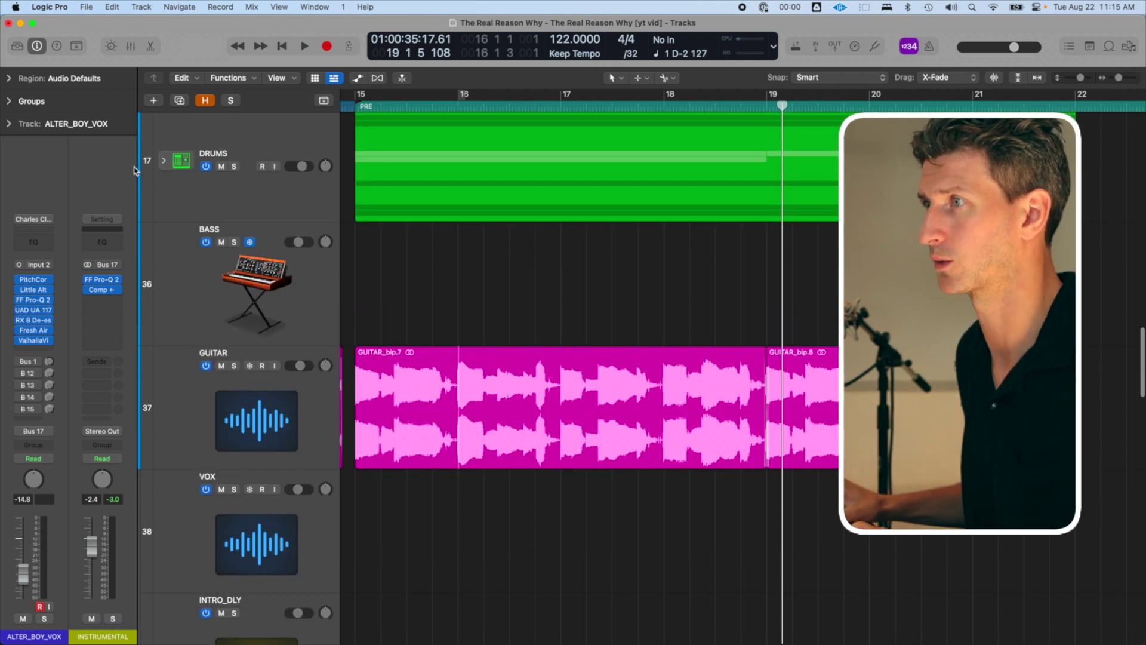
left_click(162, 161)
scroll(446, 327, "down", 10)
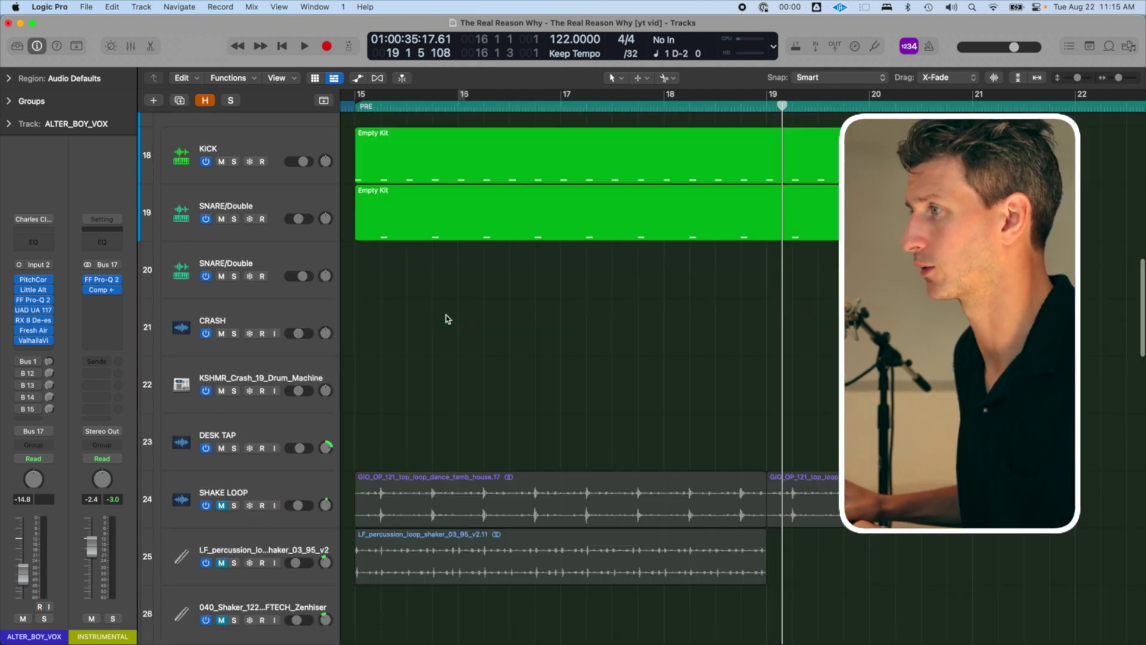
left_click(252, 351)
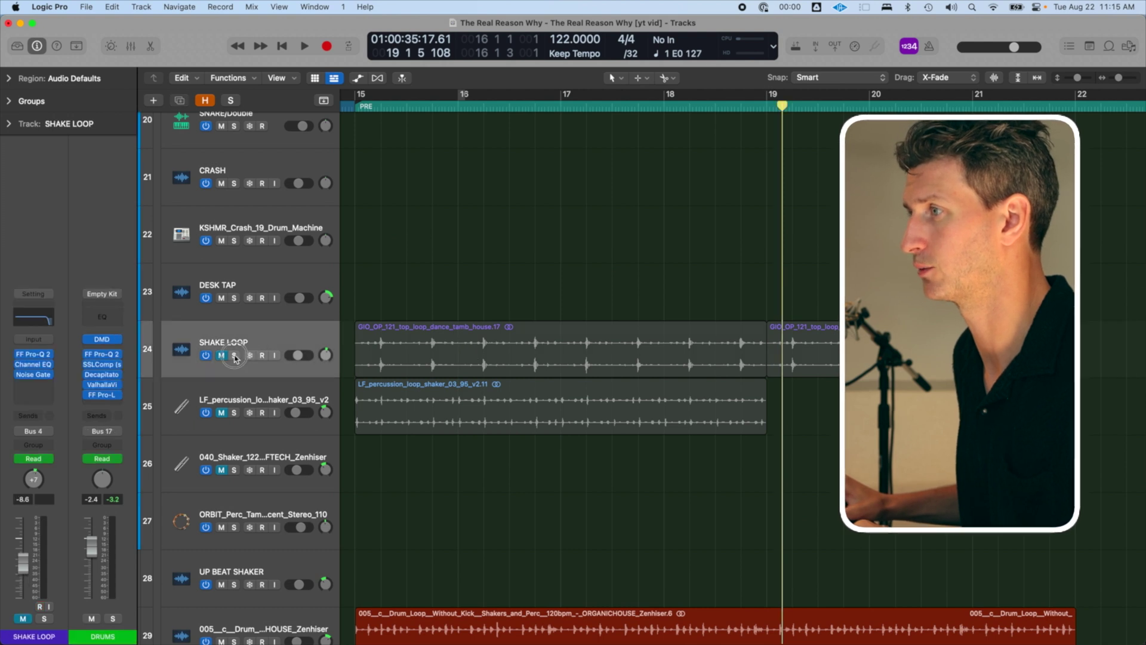
left_click(221, 355)
left_click(234, 355)
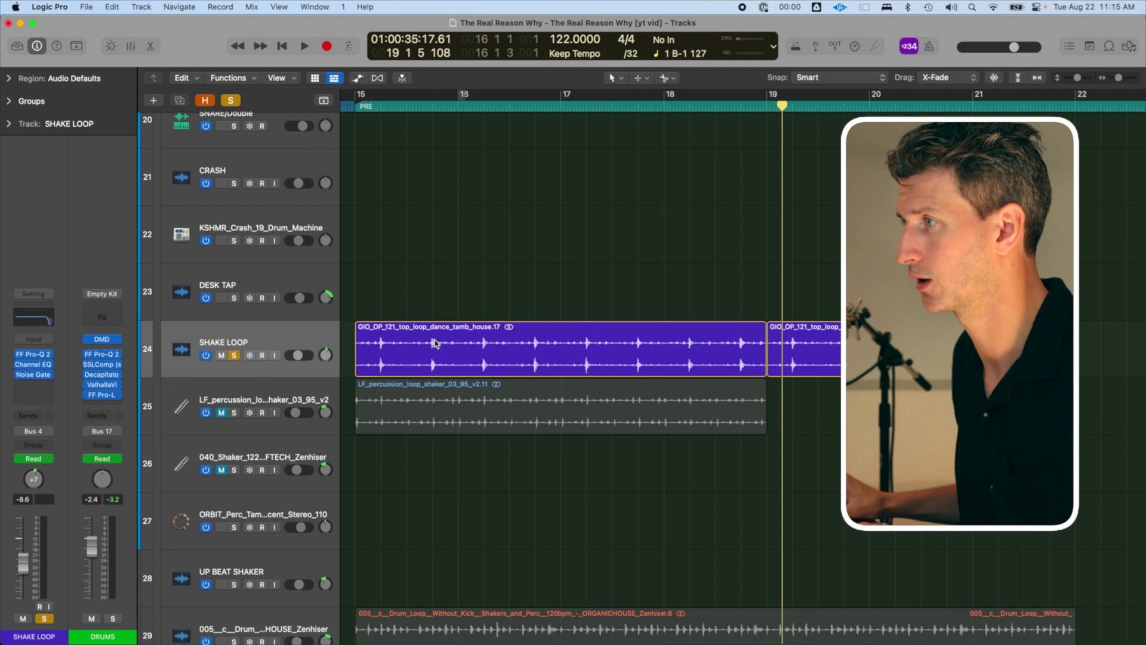
Marquee the shaker loop region up to bar 17 and nudge its start edge with Shift-arrows.
left_click(431, 335)
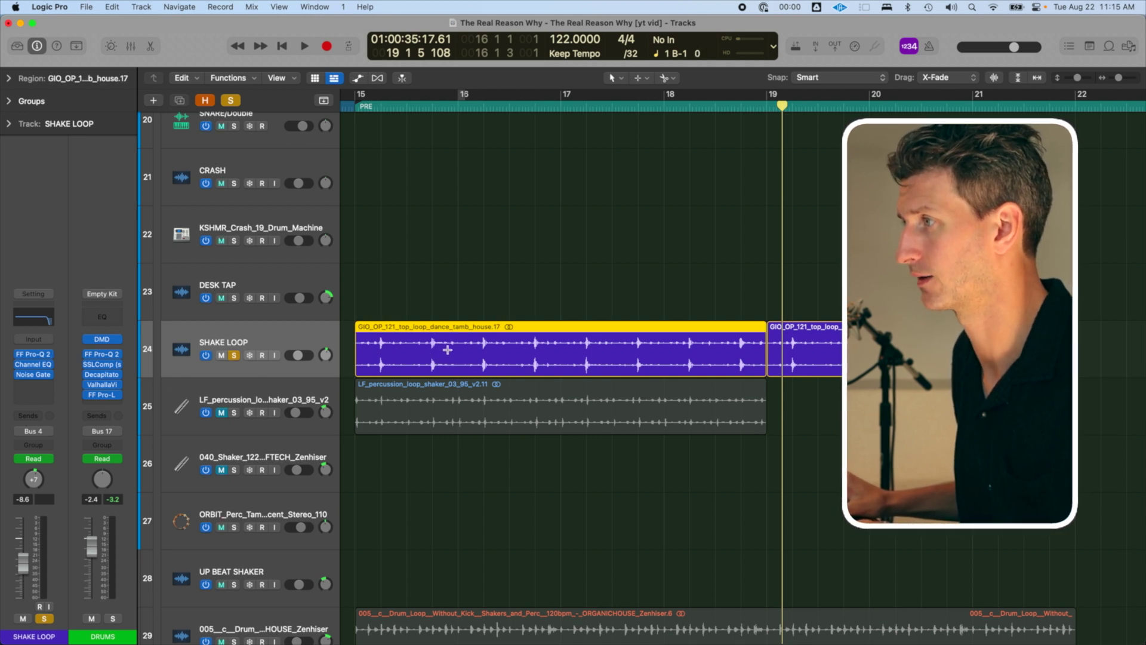
left_click_drag(452, 348, 561, 360)
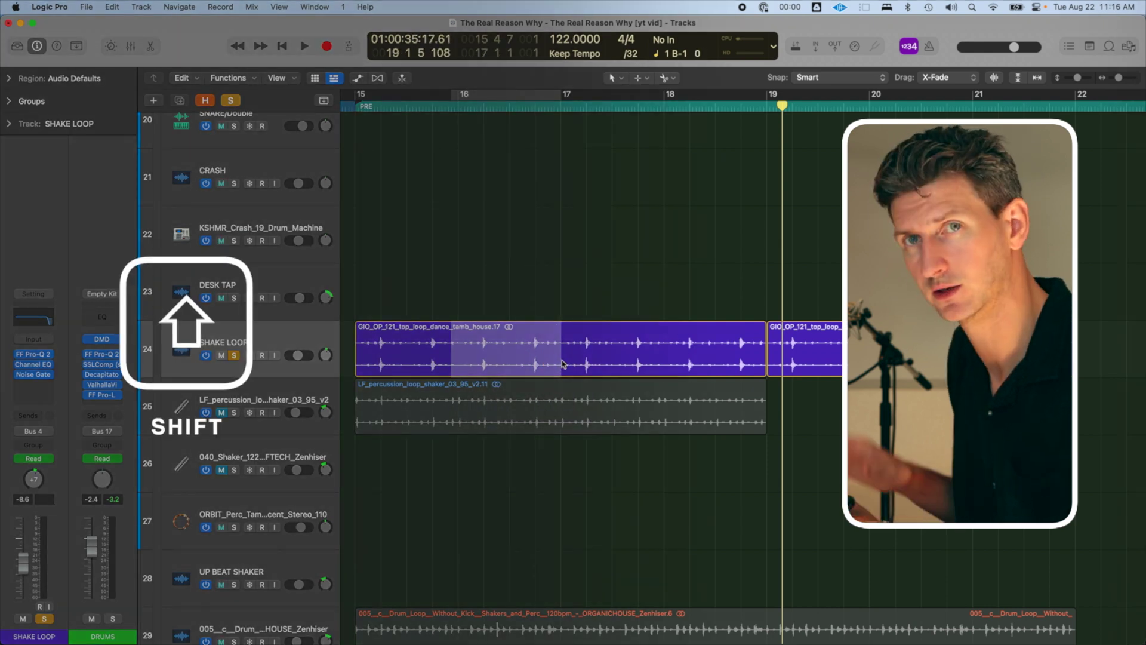
key("shift+Left")
key("shift+Right")
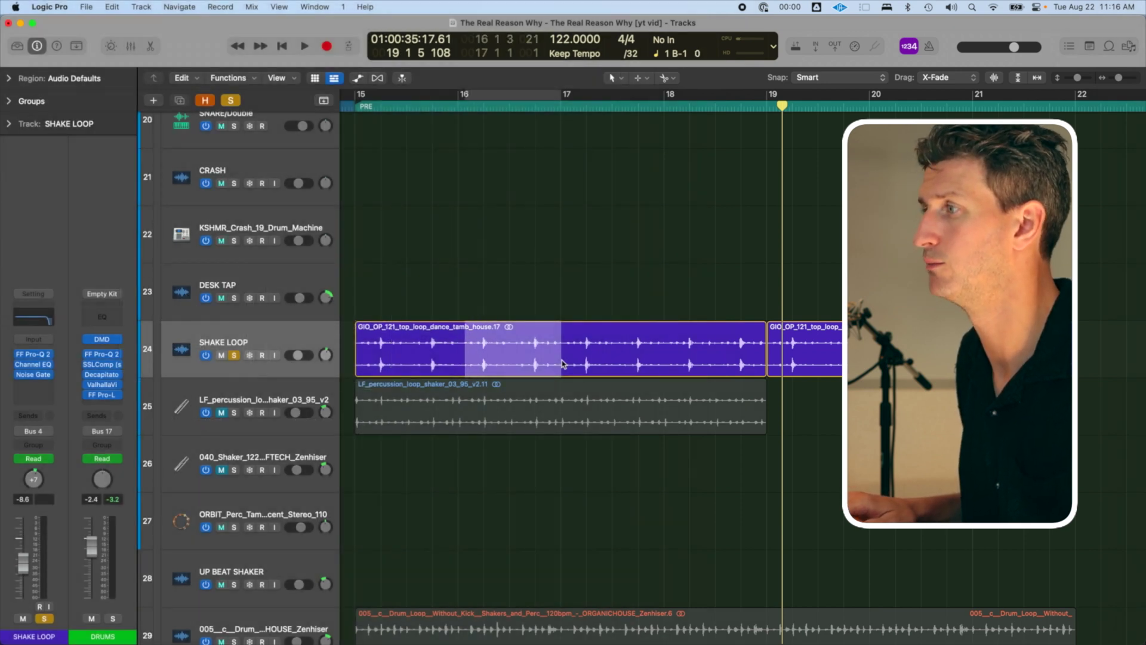
key("shift+Left")
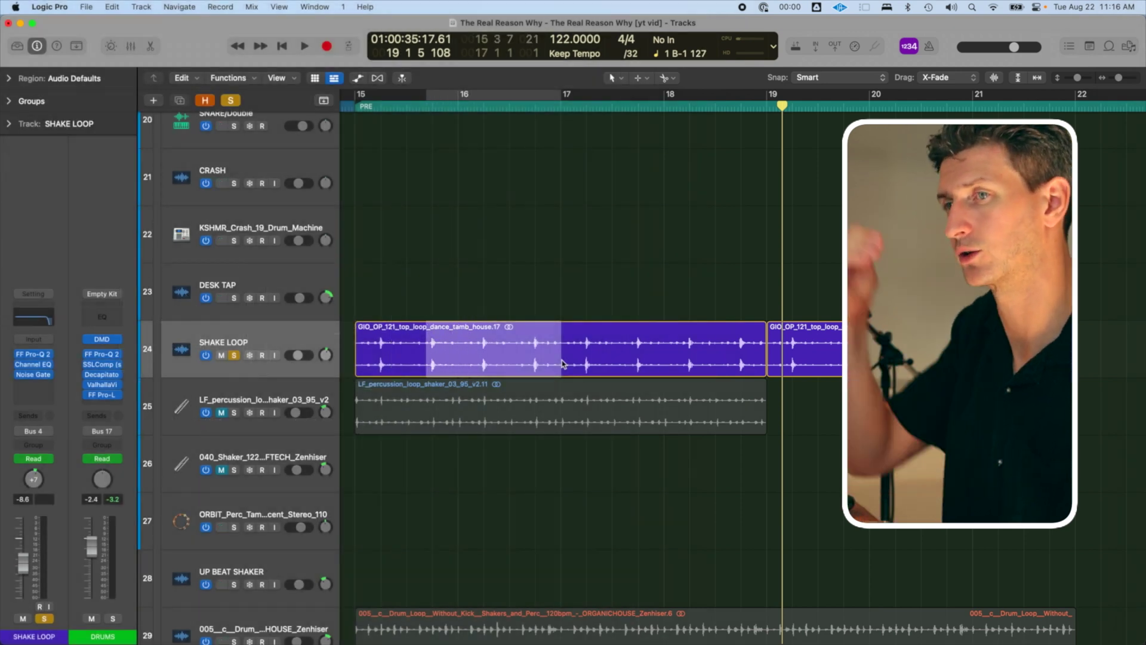
key("shift")
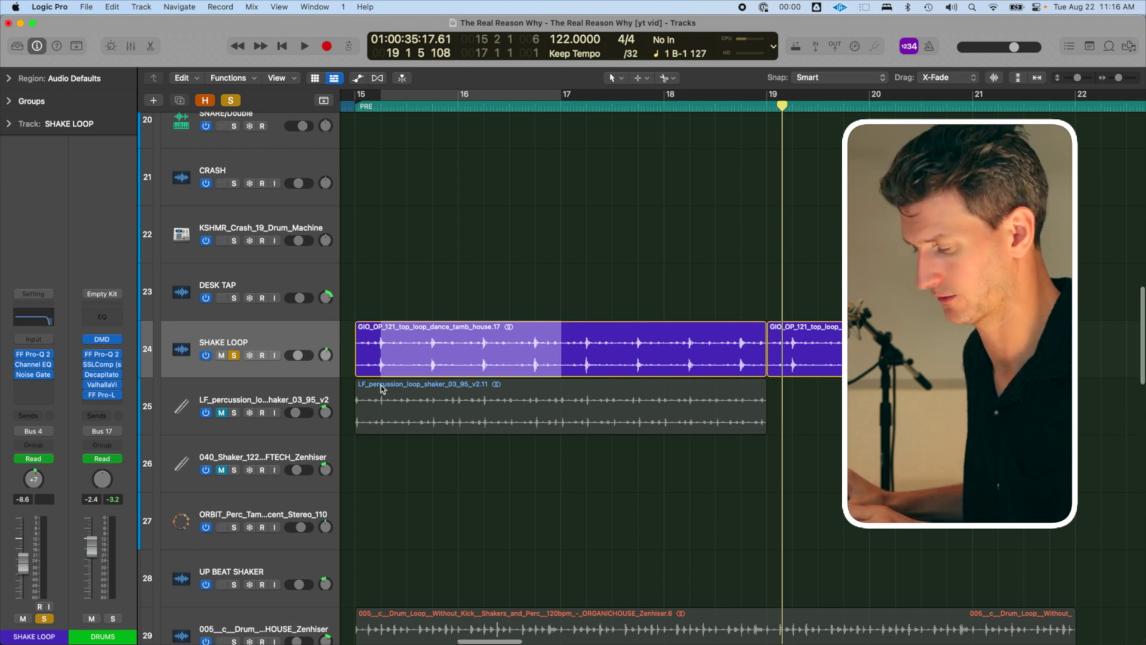
Zoom in on the loop's beginning and extend the marquee back to the region's start.
left_click_drag(368, 412, 418, 312)
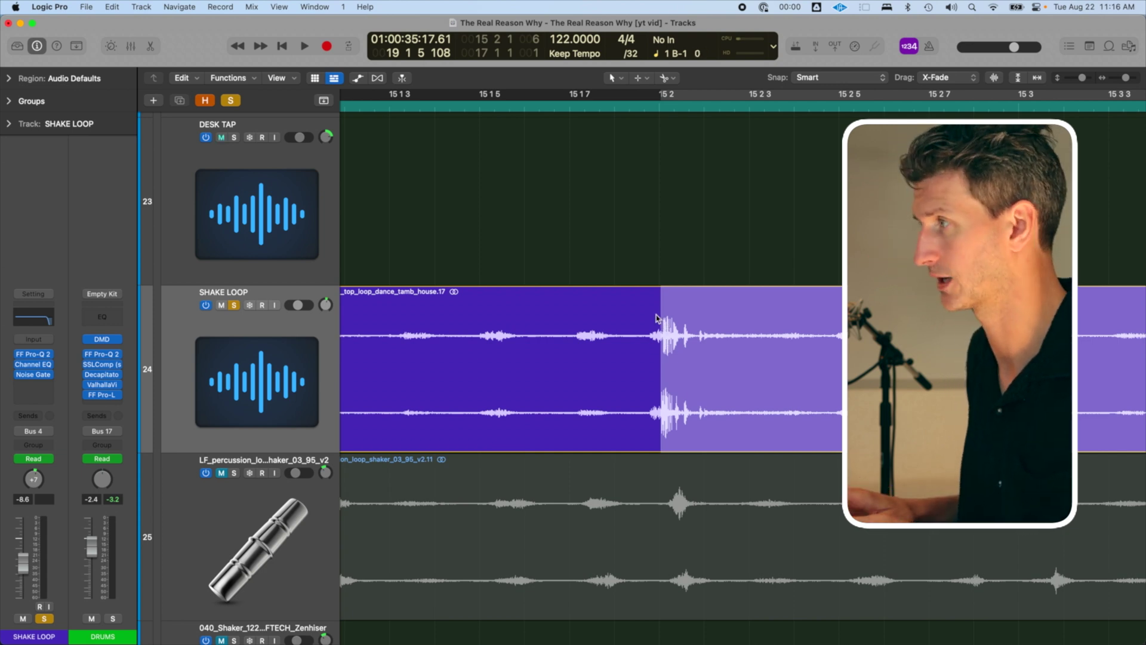
key("shift+Left")
key("shift+Left")
key("shift+Left")
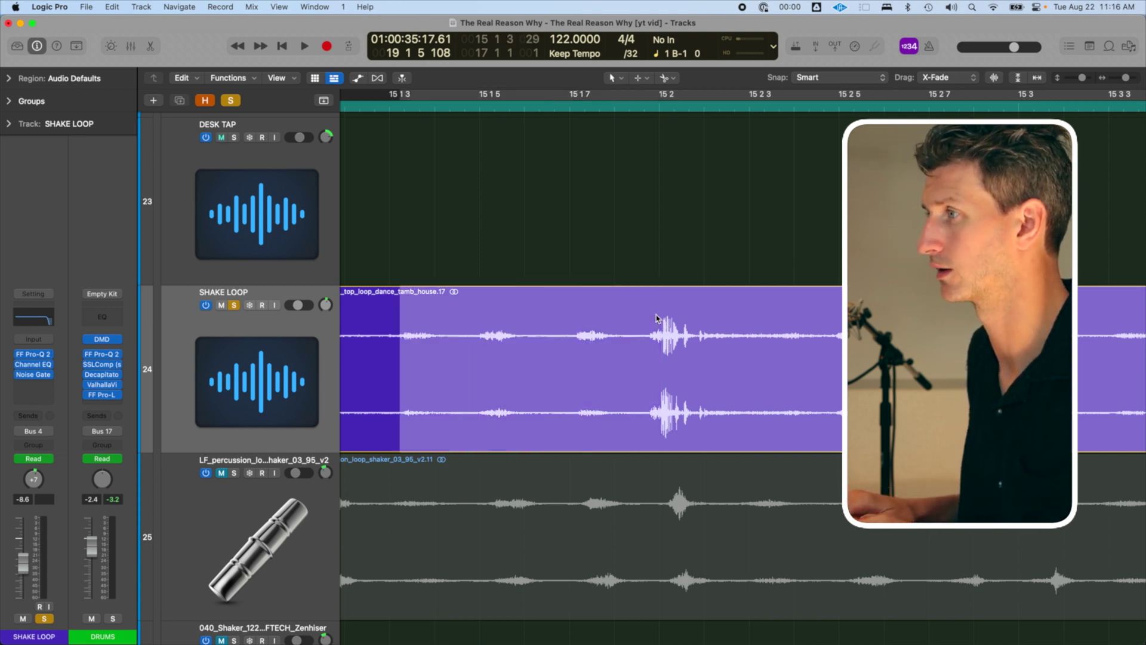
key("shift+Left")
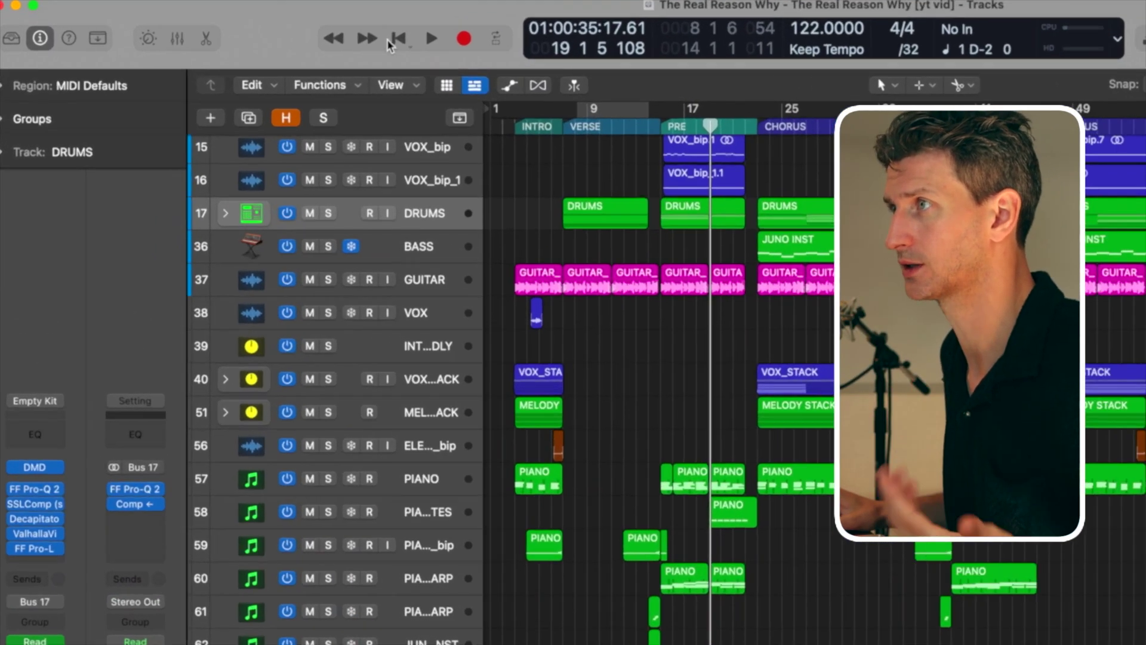
Enable Play From Marquee Selection in the Play button's playback start options and confirm it.
right_click(427, 38)
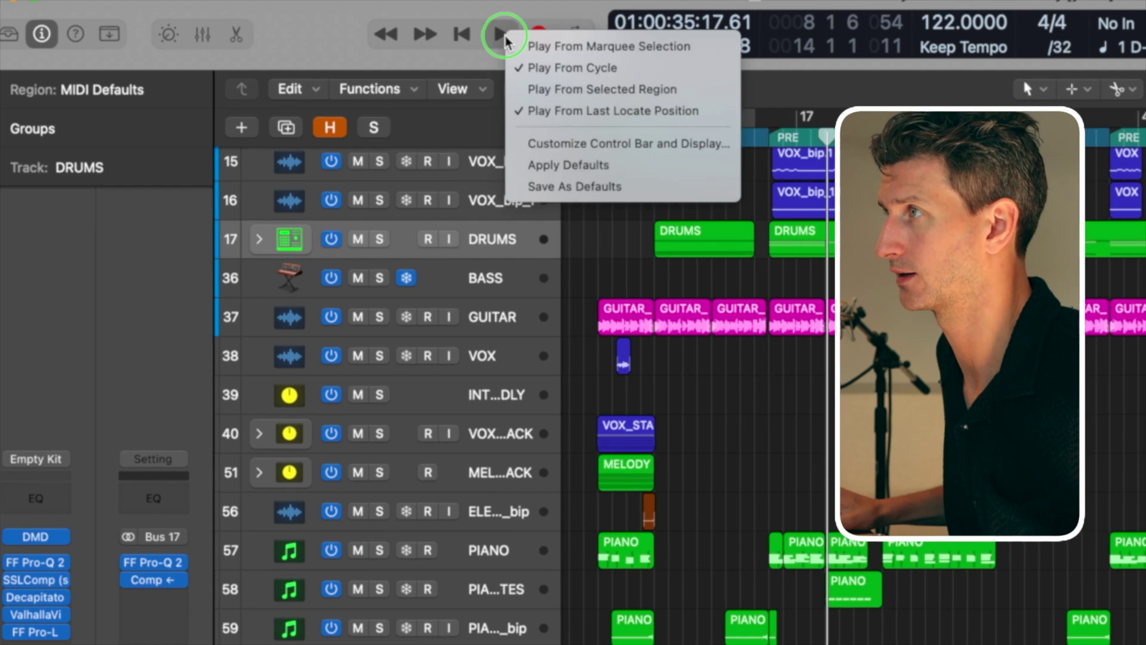
left_click(584, 47)
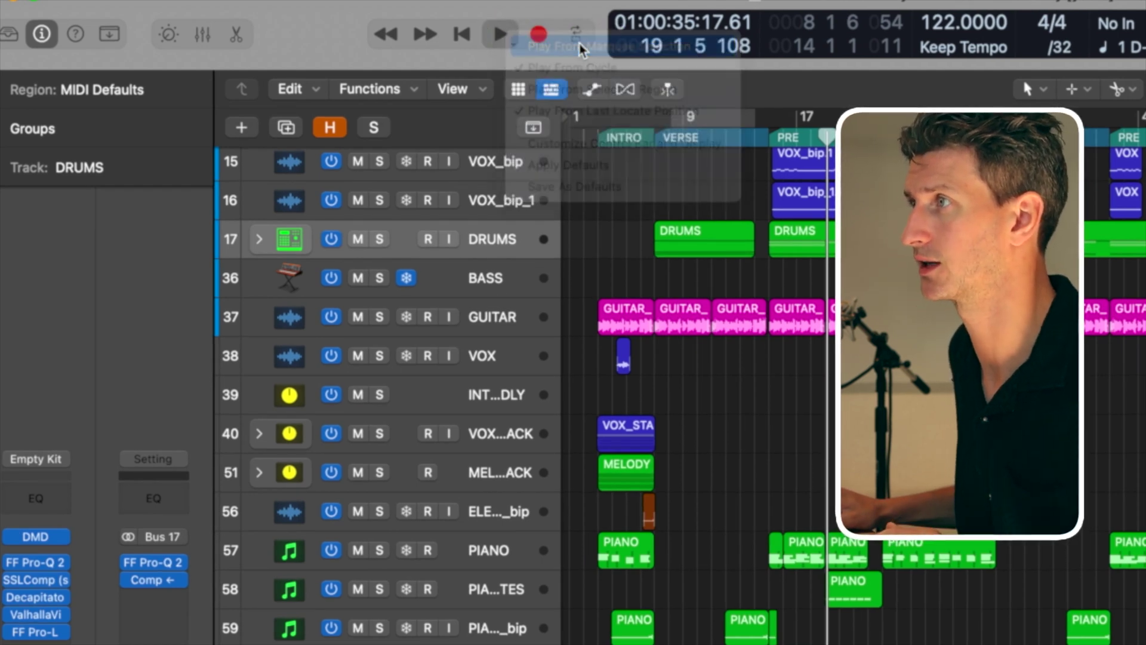
right_click(499, 34)
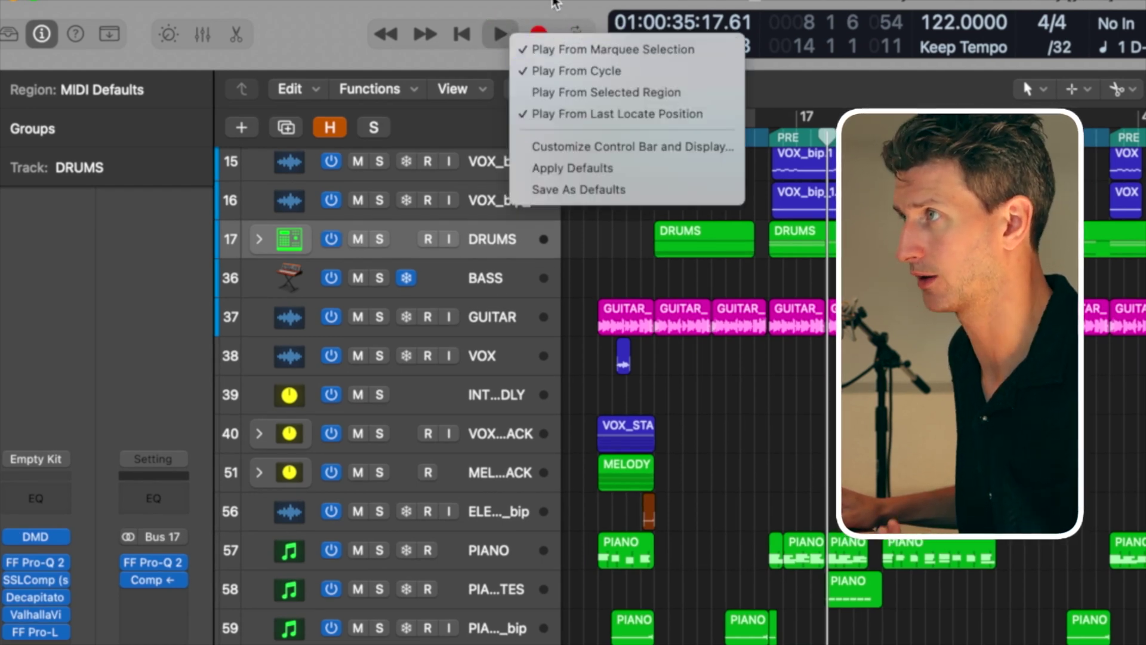
left_click(554, 3)
right_click(535, 9)
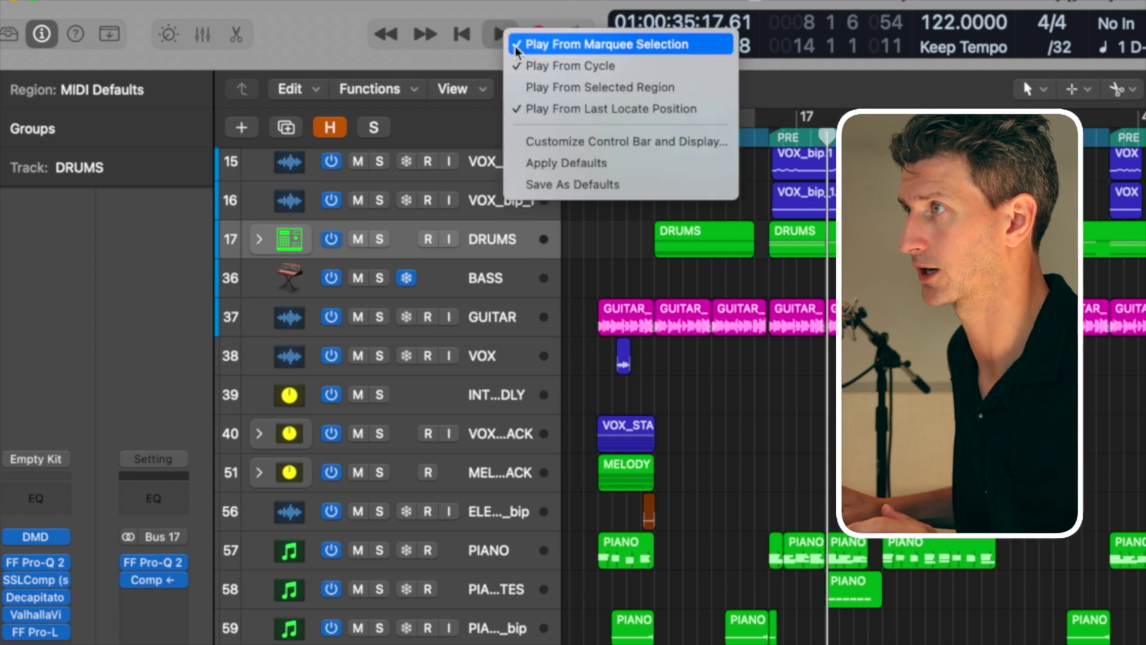
left_click(534, 8)
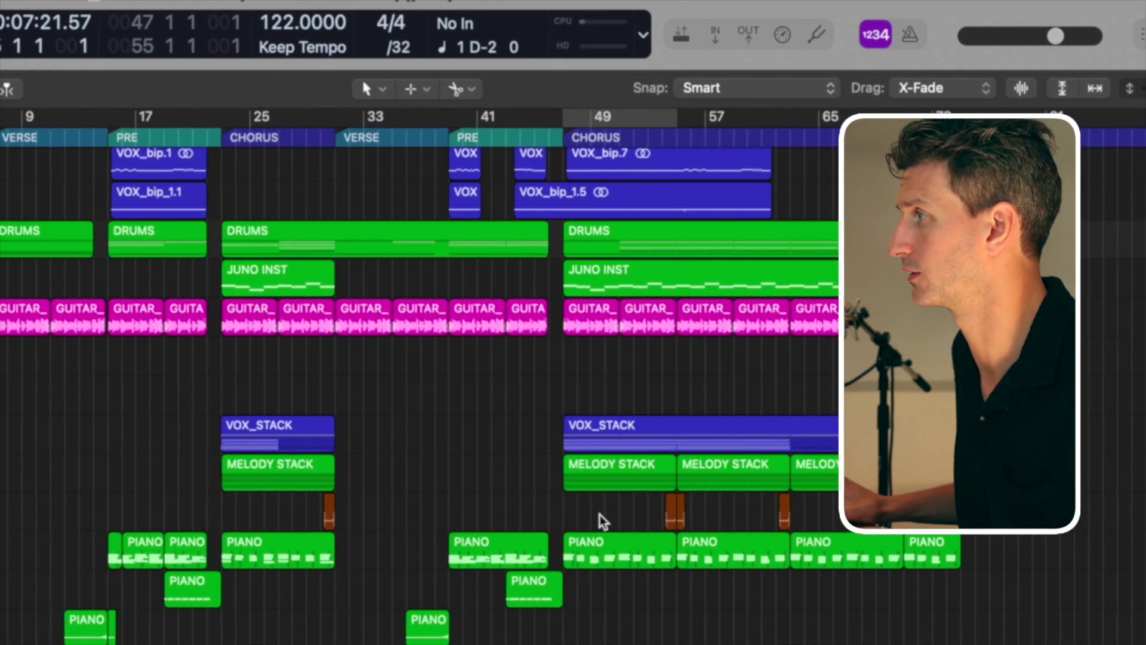
Marquee MELODY STACK from bar 49, then verse DRUMS bars 7–14, playing from each marquee start.
left_click_drag(558, 476, 661, 476)
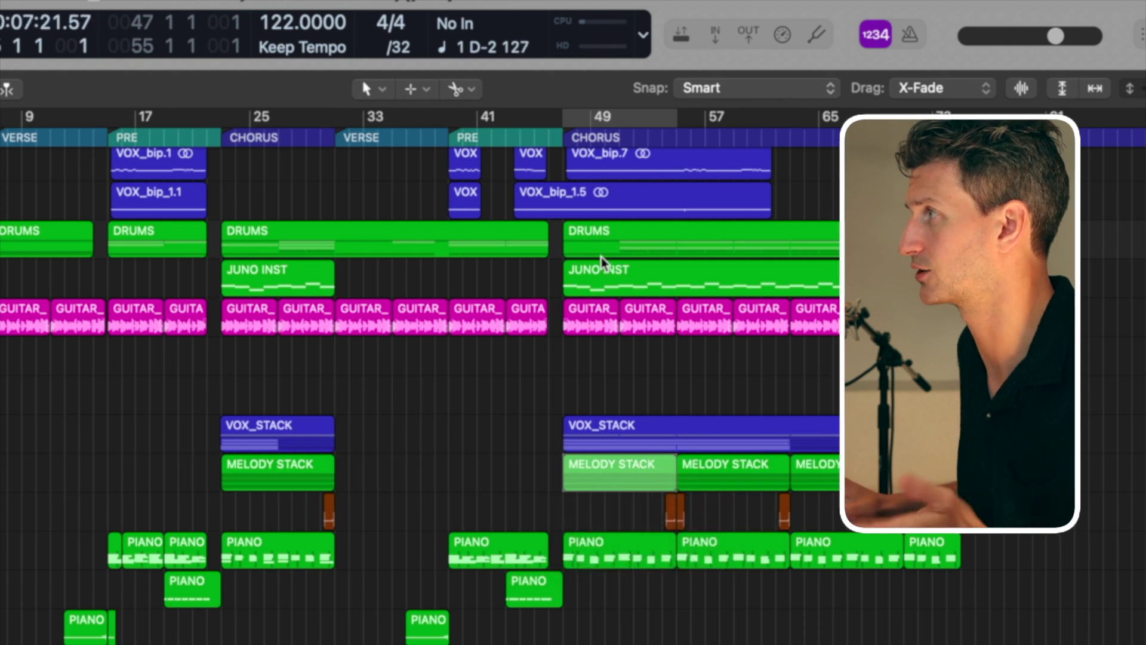
key("space")
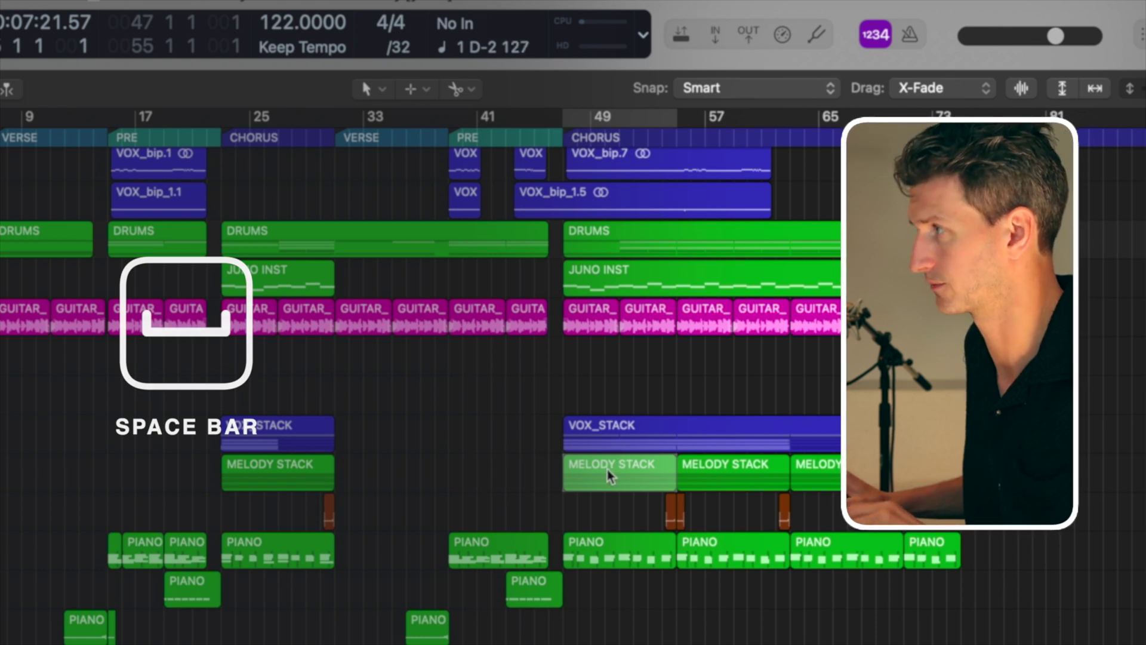
key("space")
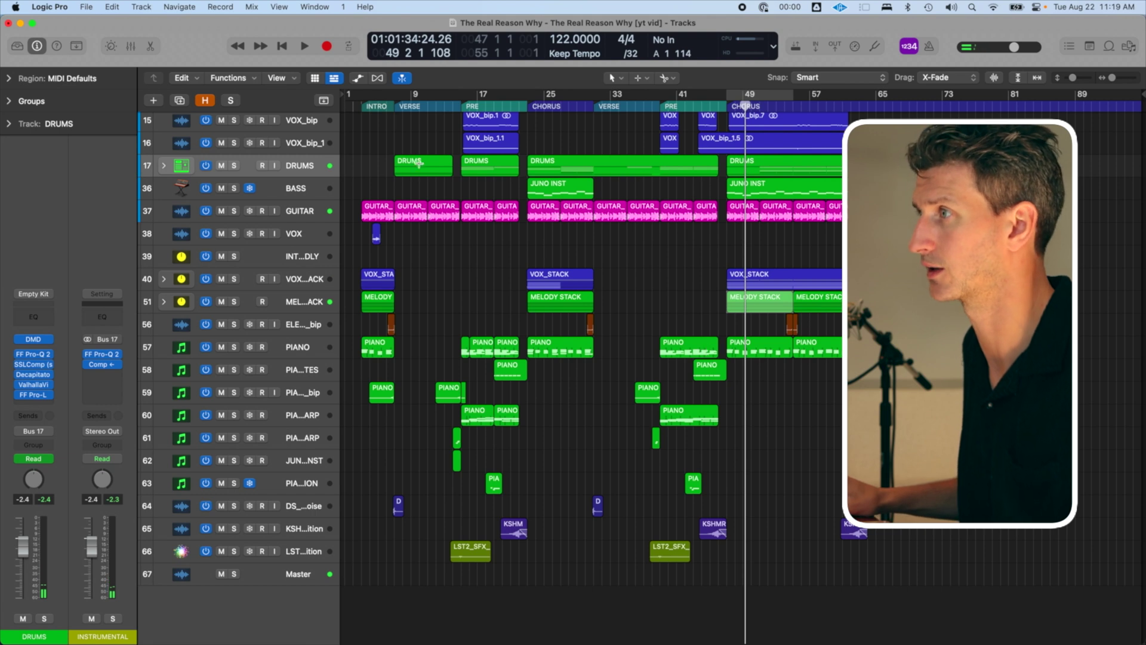
left_click_drag(398, 137, 459, 162)
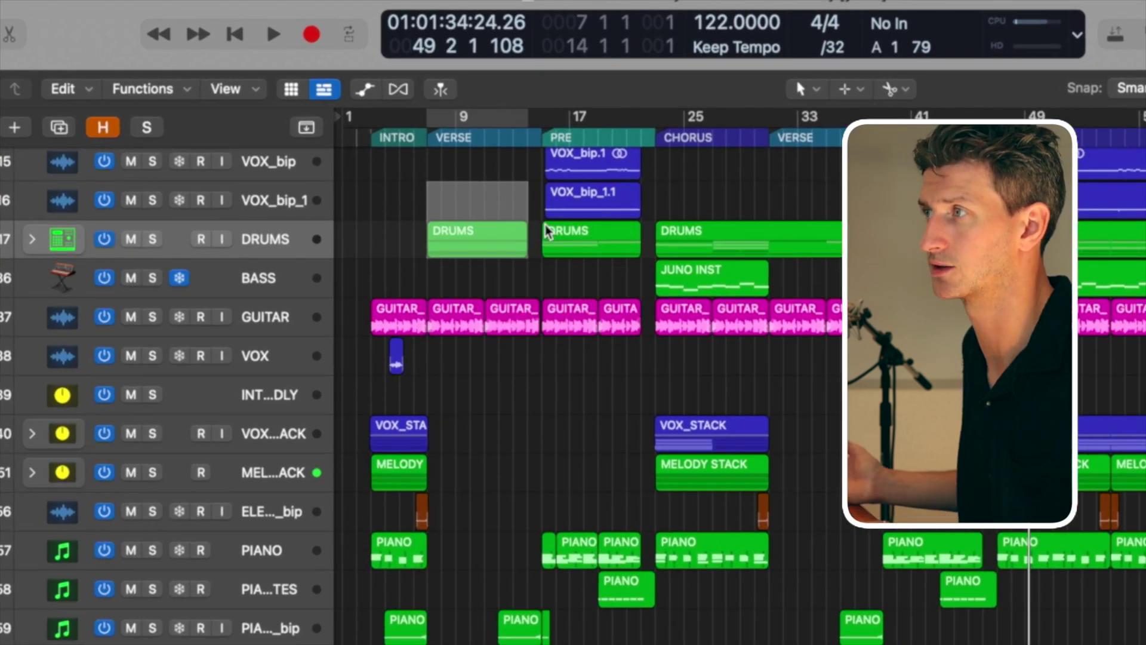
key("space")
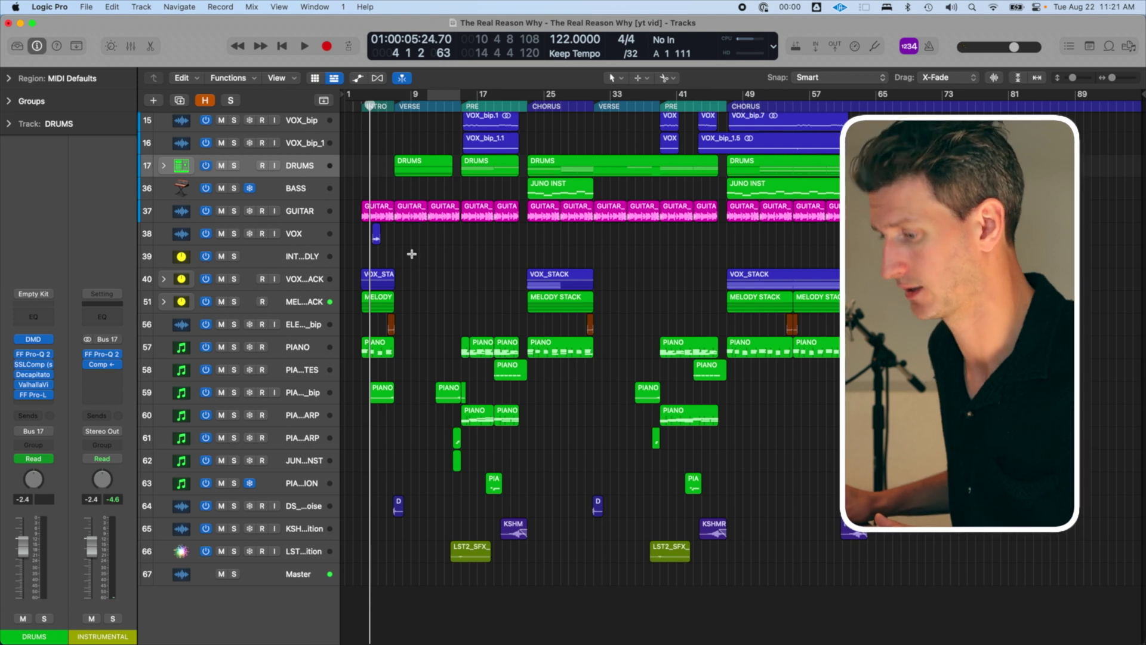
Zoom in and back out, then select GUITAR_bip.1, GUITAR_bip.7 and the first DRUMS region.
left_click_drag(408, 284, 471, 179)
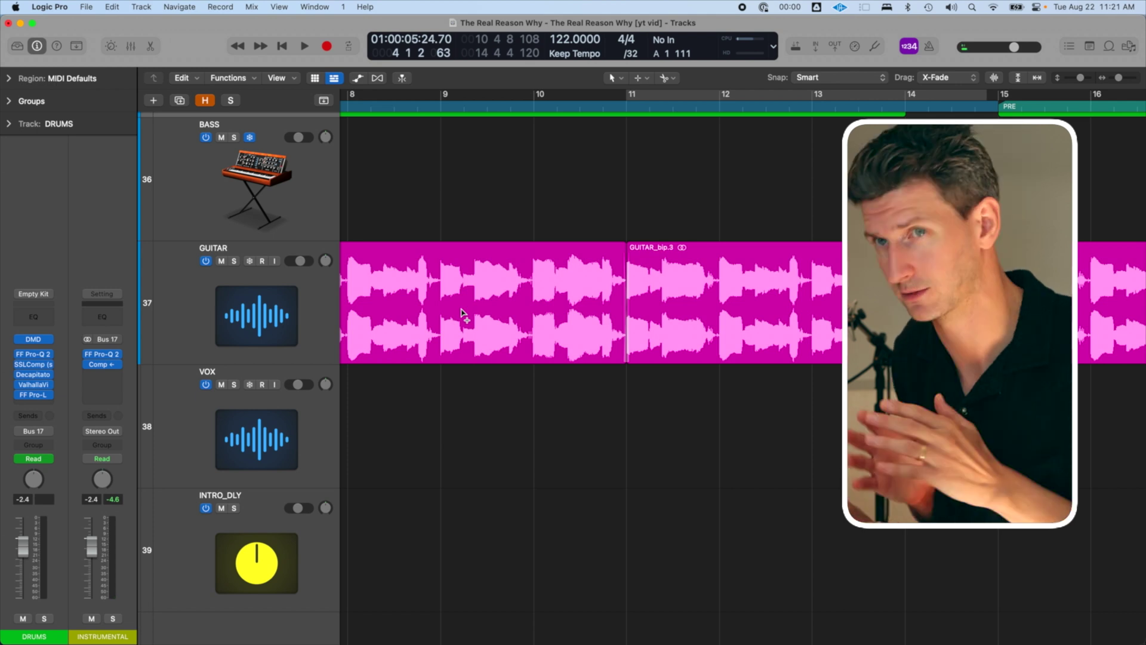
left_click(463, 313, "ctrl+alt")
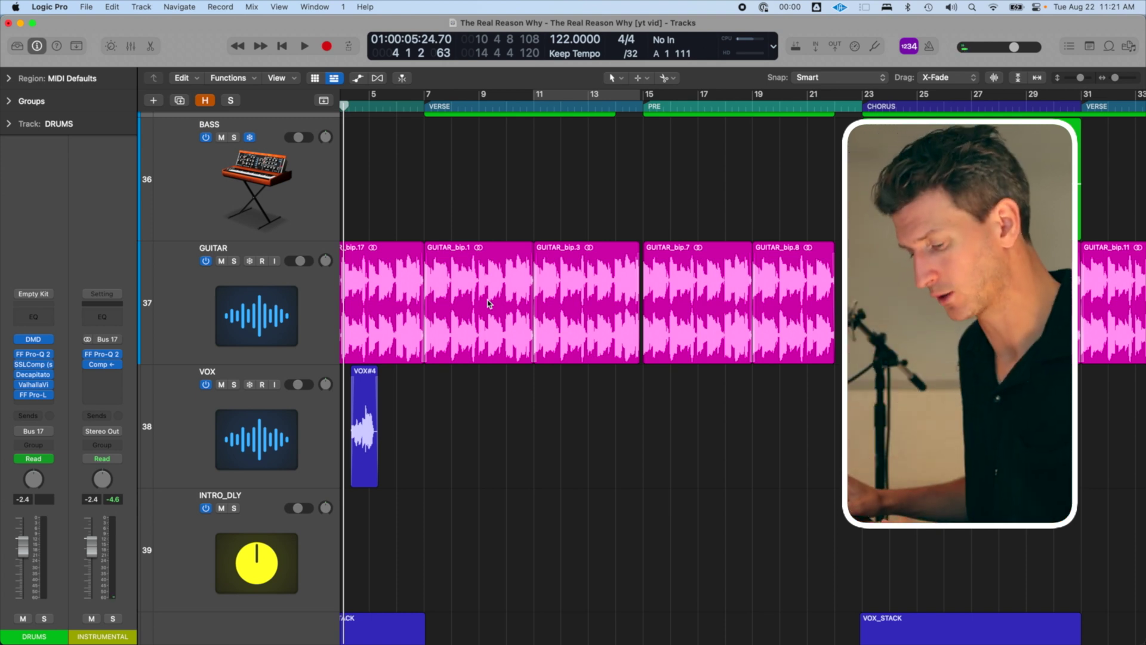
left_click(493, 322)
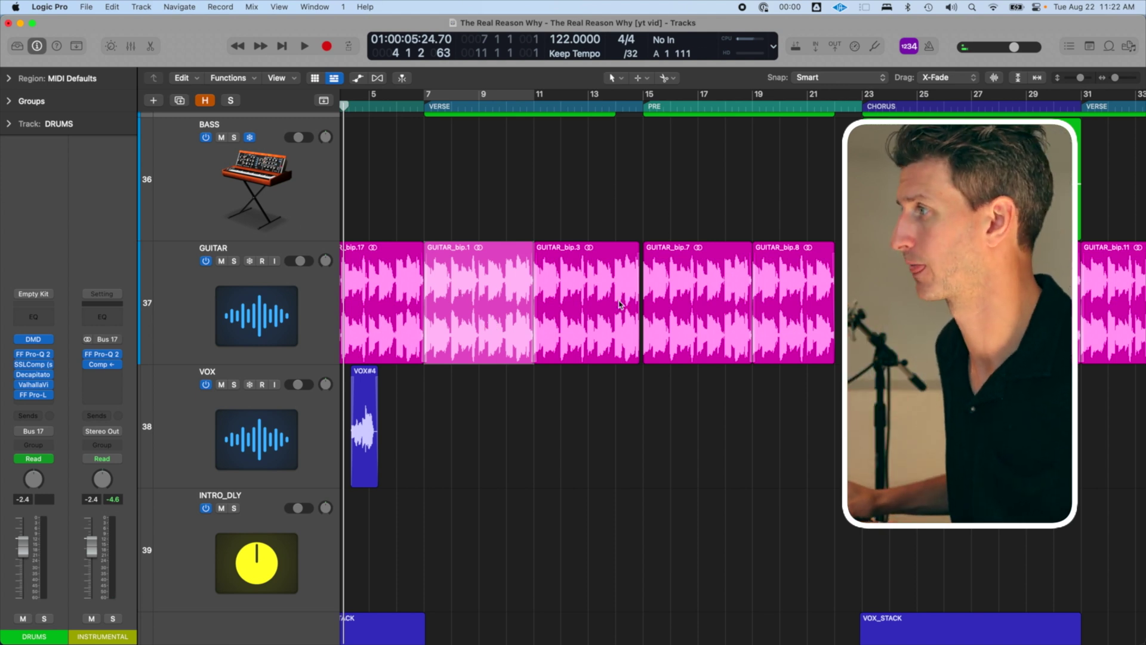
left_click(687, 303)
scroll(677, 313, "up", 4)
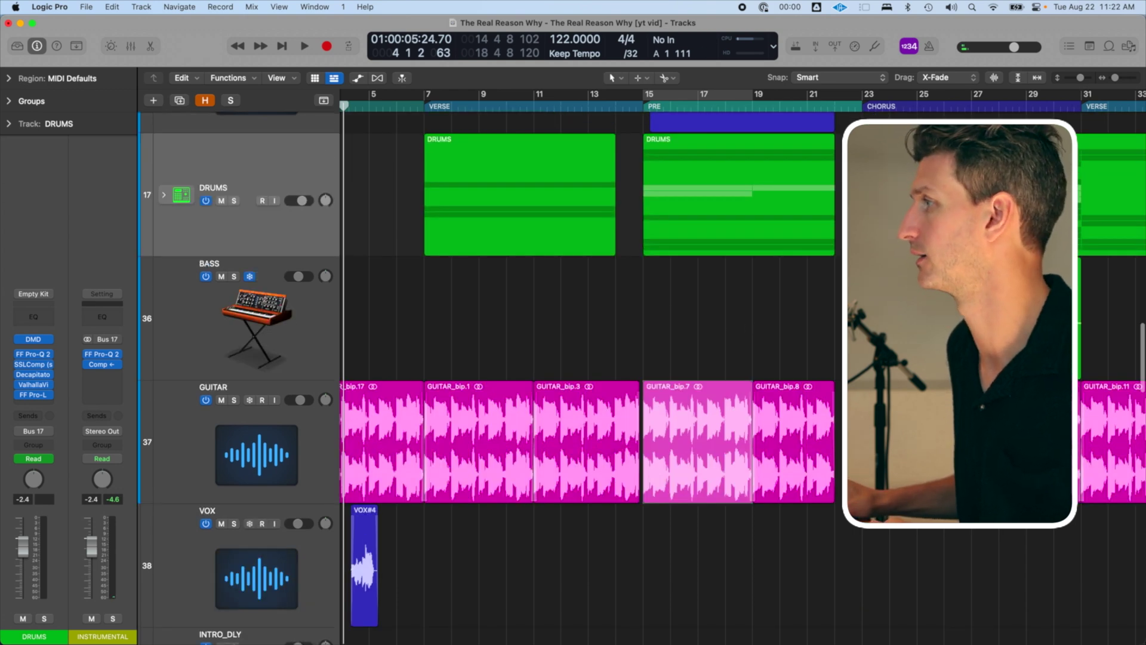
scroll(642, 378, "up", 1)
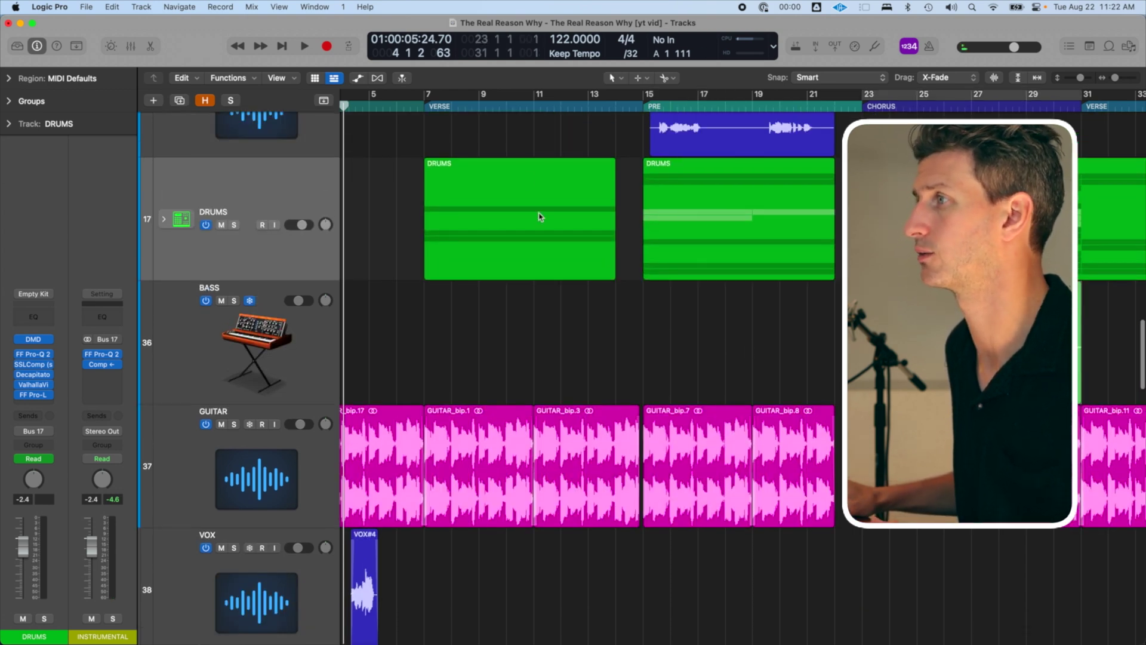
left_click(499, 189)
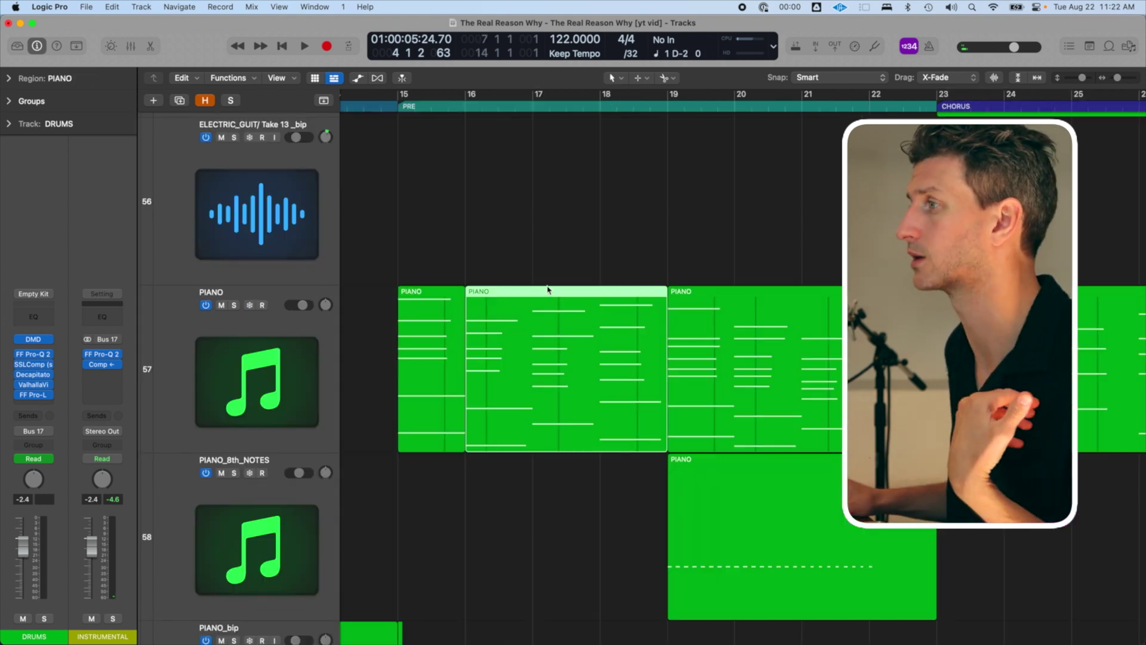
Marquee bars 16–19 across the PIANO tracks, then select the PIANO region spanning bars 16–19.
left_click(542, 366)
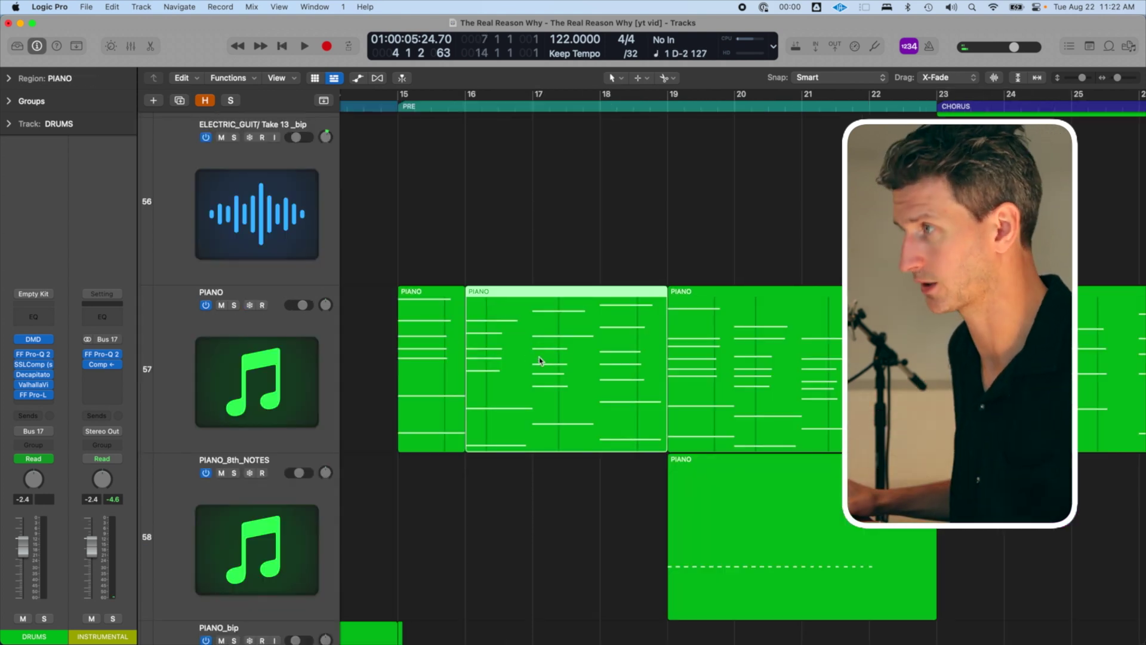
left_click_drag(468, 279, 655, 348)
left_click(583, 481)
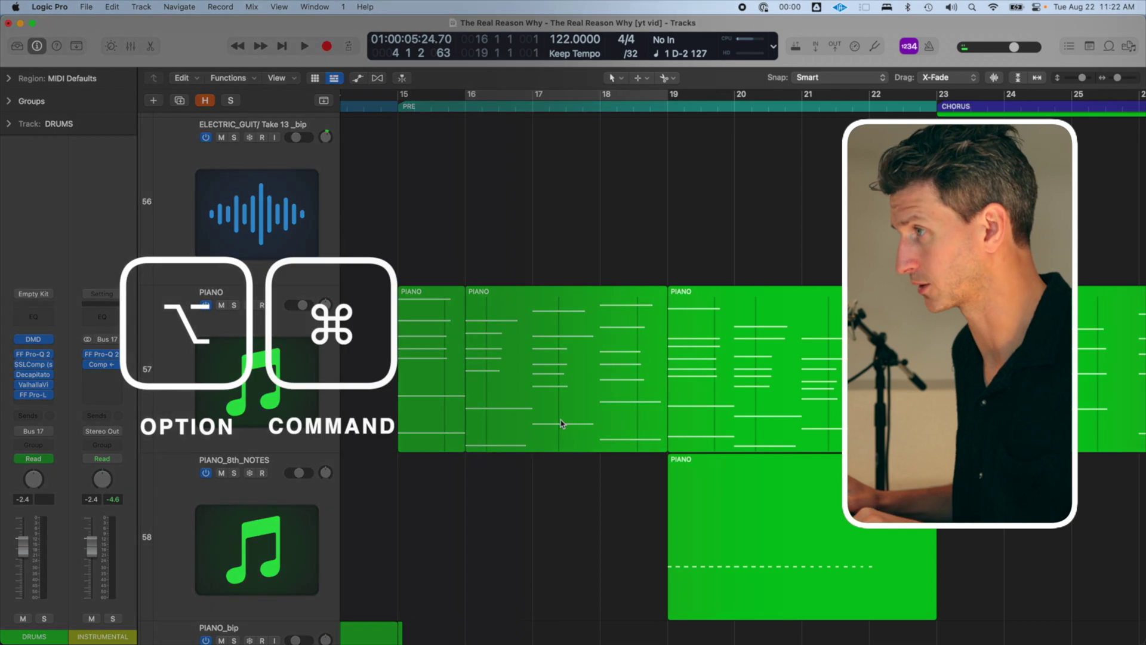
left_click(561, 424, "alt+super")
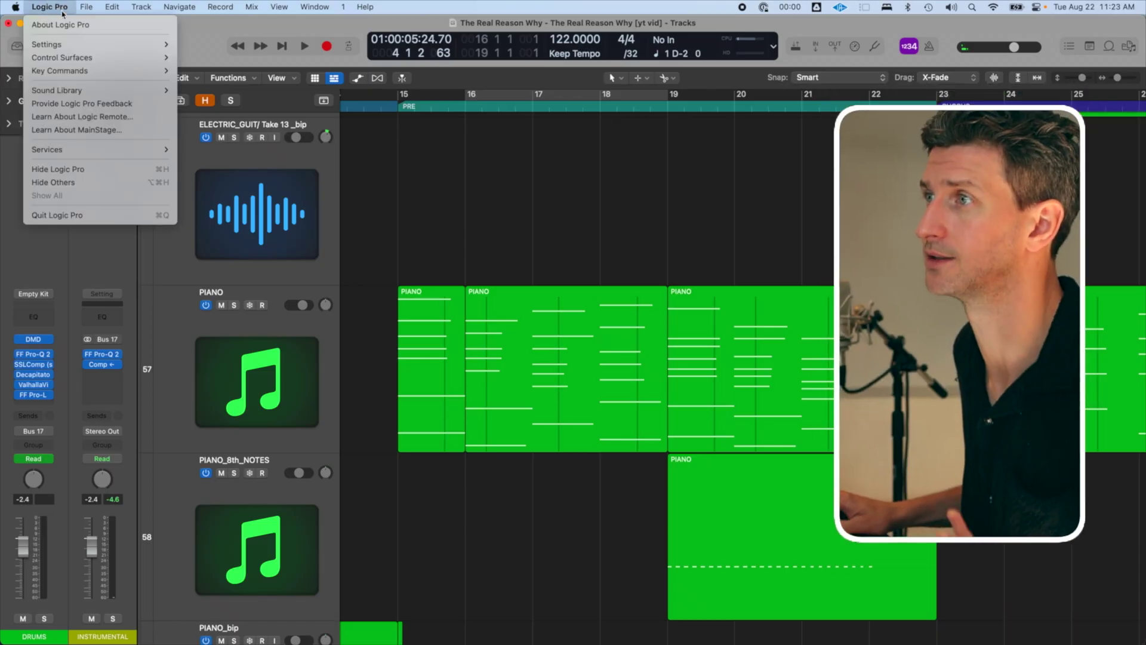
mouse_move(67, 46)
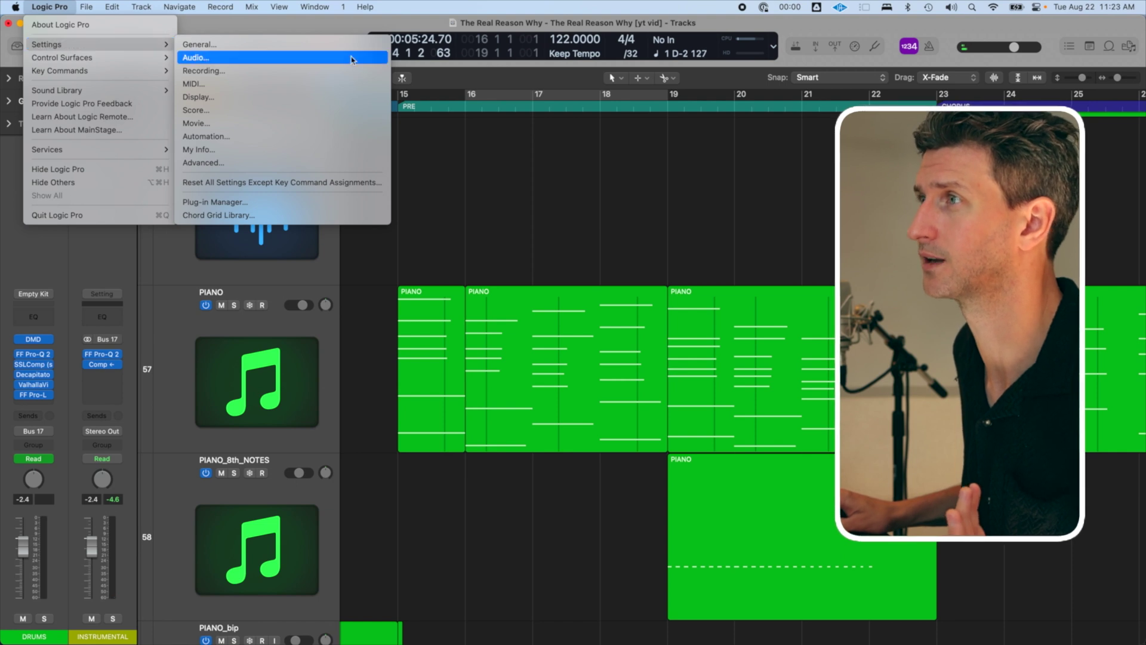
left_click(334, 44)
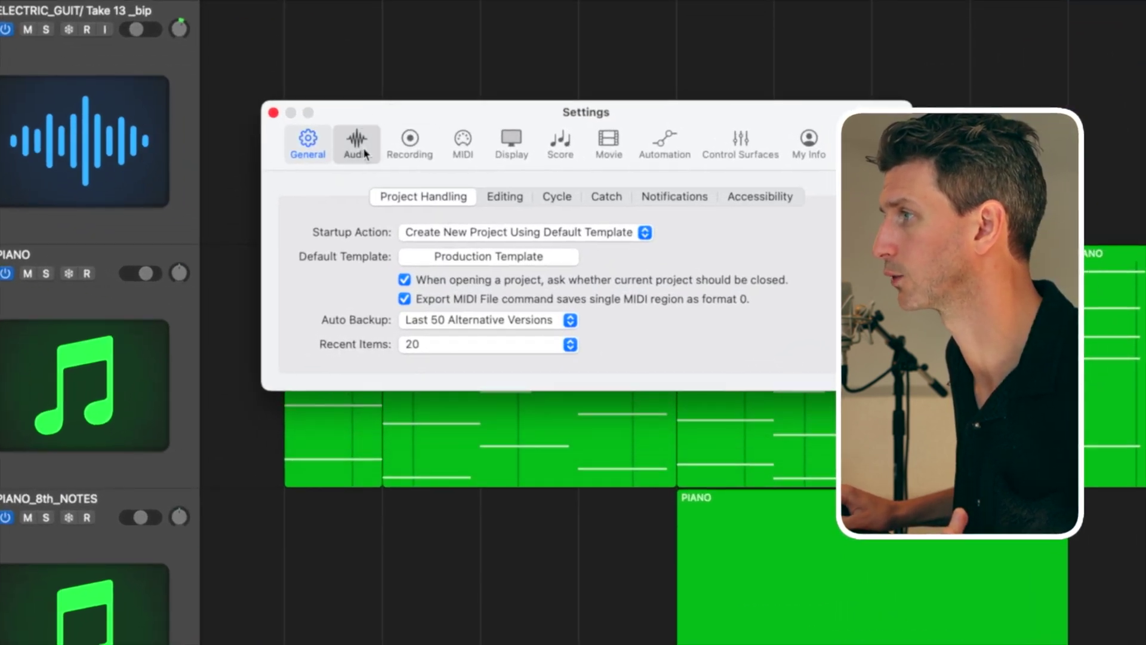
left_click(363, 149)
left_click(316, 143)
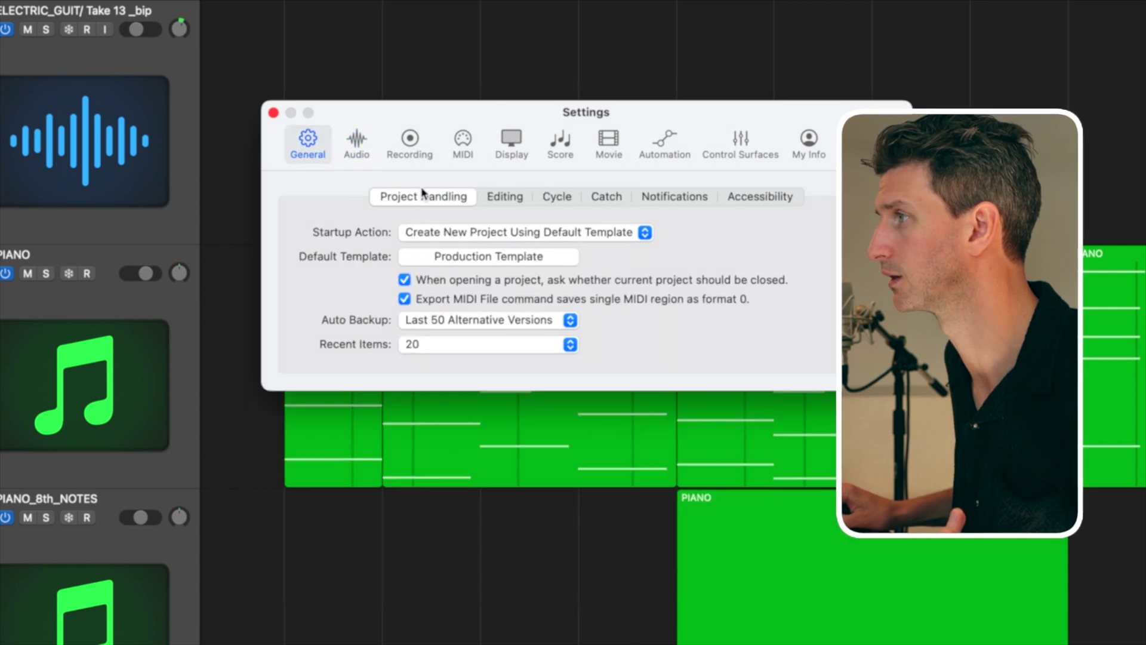
left_click(498, 199)
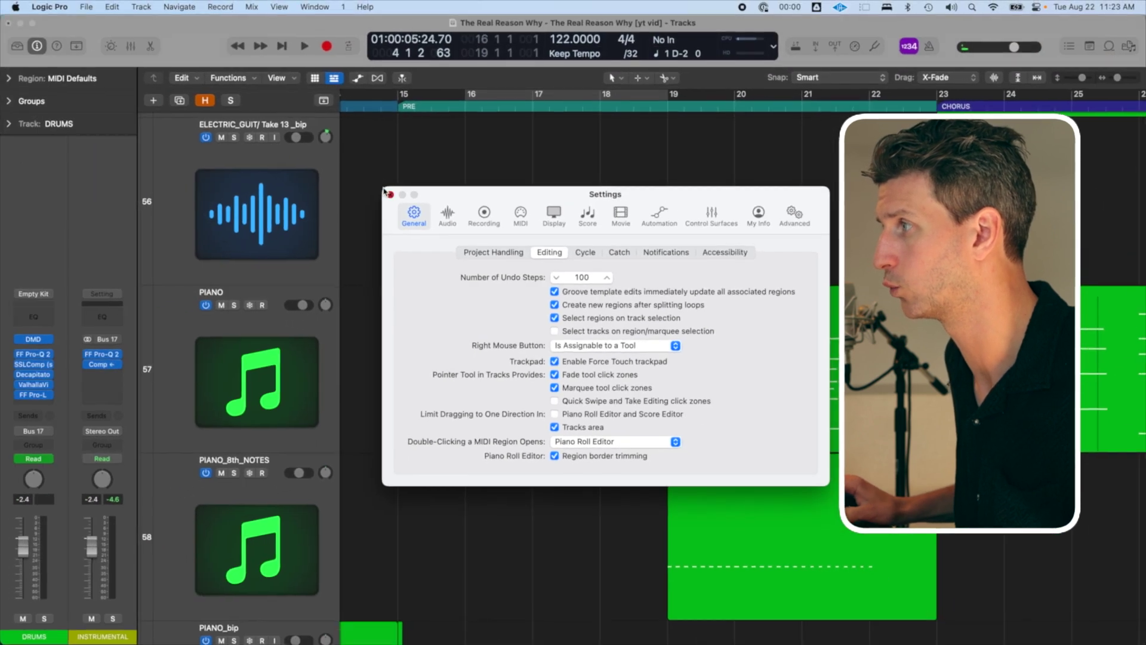
key("super+w")
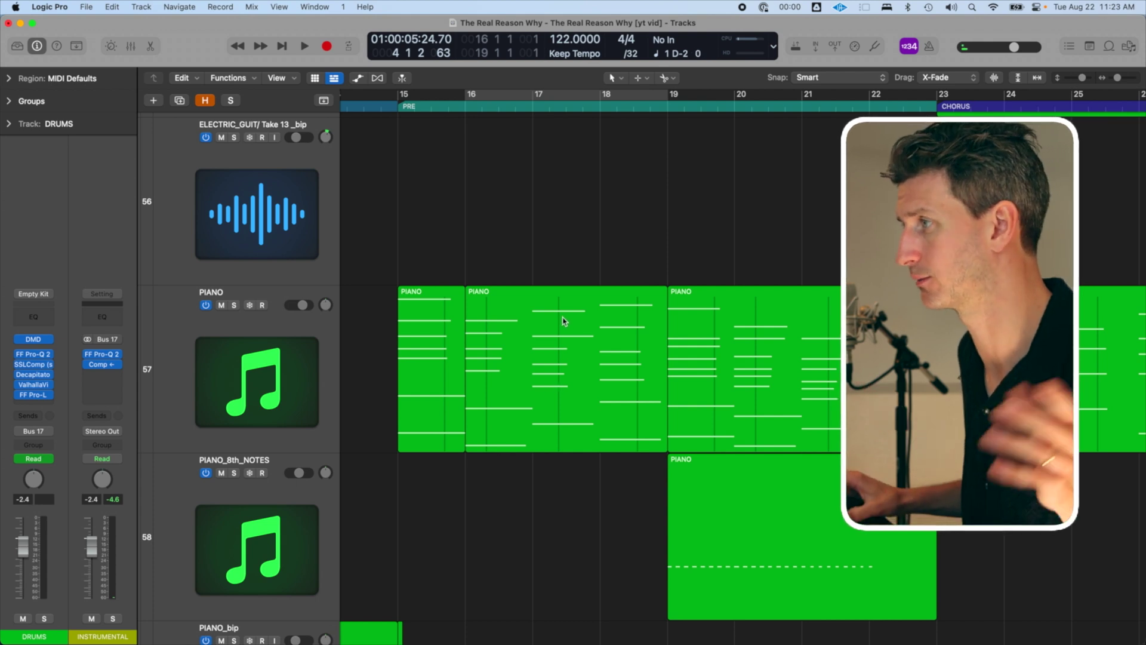
Zoom out to the whole arrangement and select the GUITAR_bip.3 region, then press Delete.
scroll(558, 418, "down", 2)
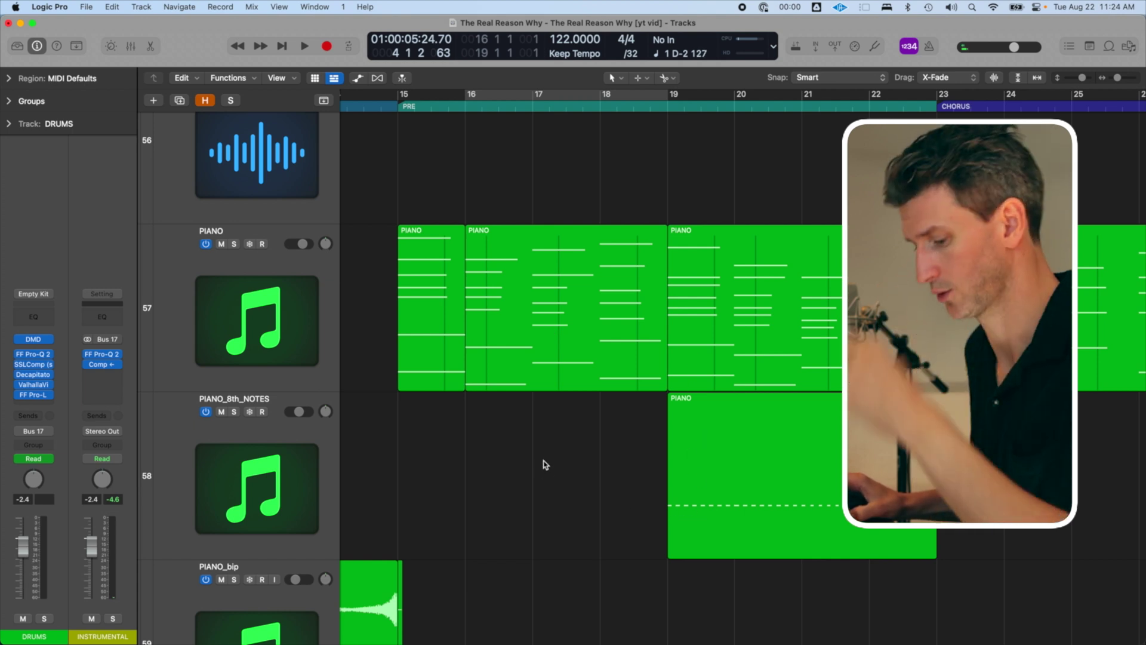
left_click(575, 499, "ctrl+alt")
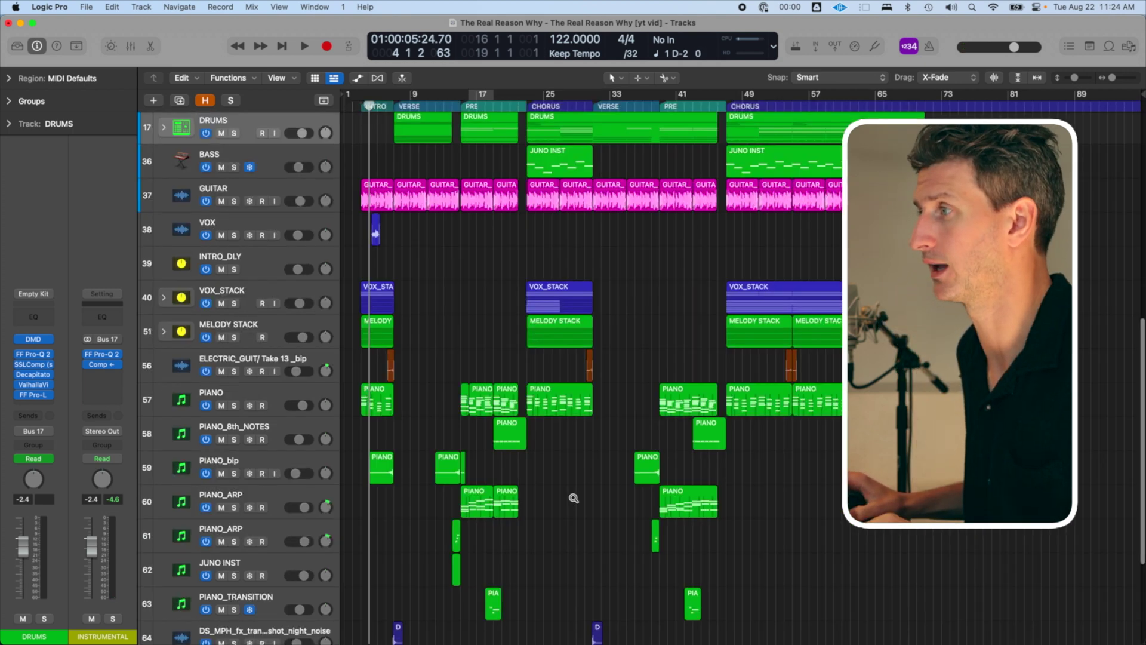
left_click(435, 194)
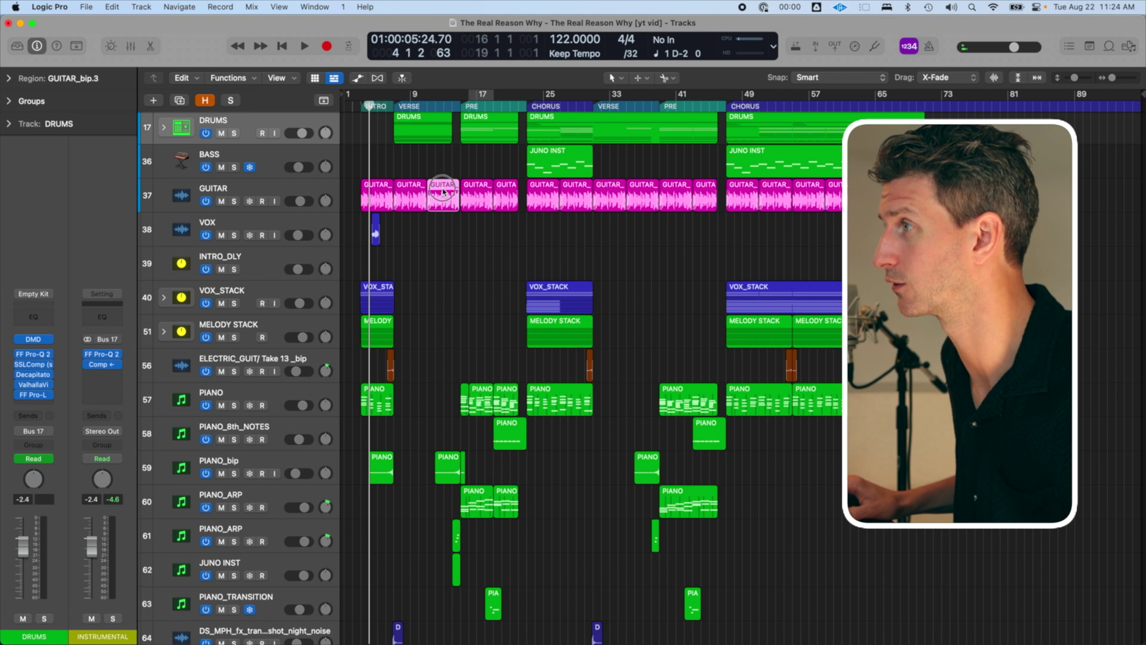
key("Delete")
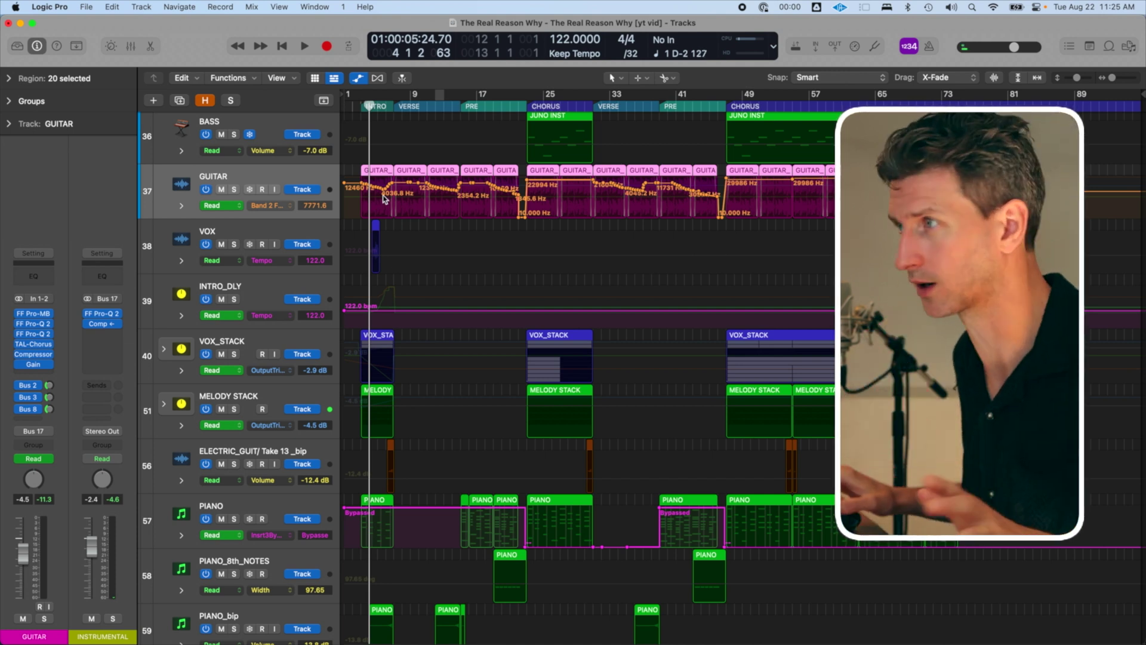
Switch the GUITAR automation to Volume and dip it between two new points.
left_click(278, 204)
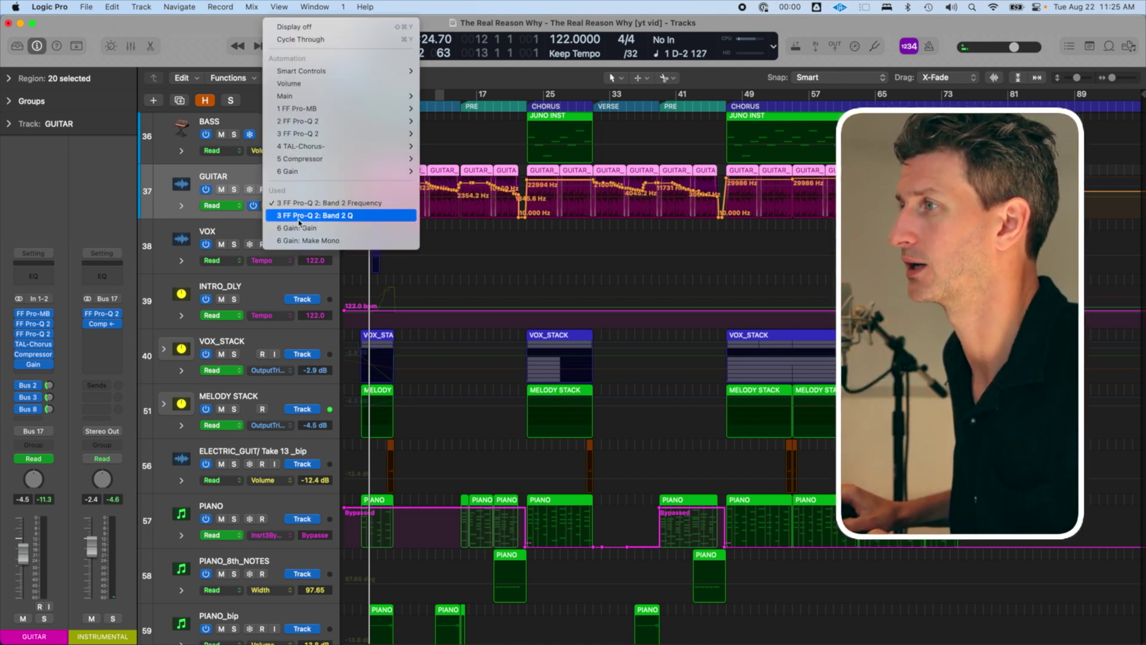
left_click(350, 84)
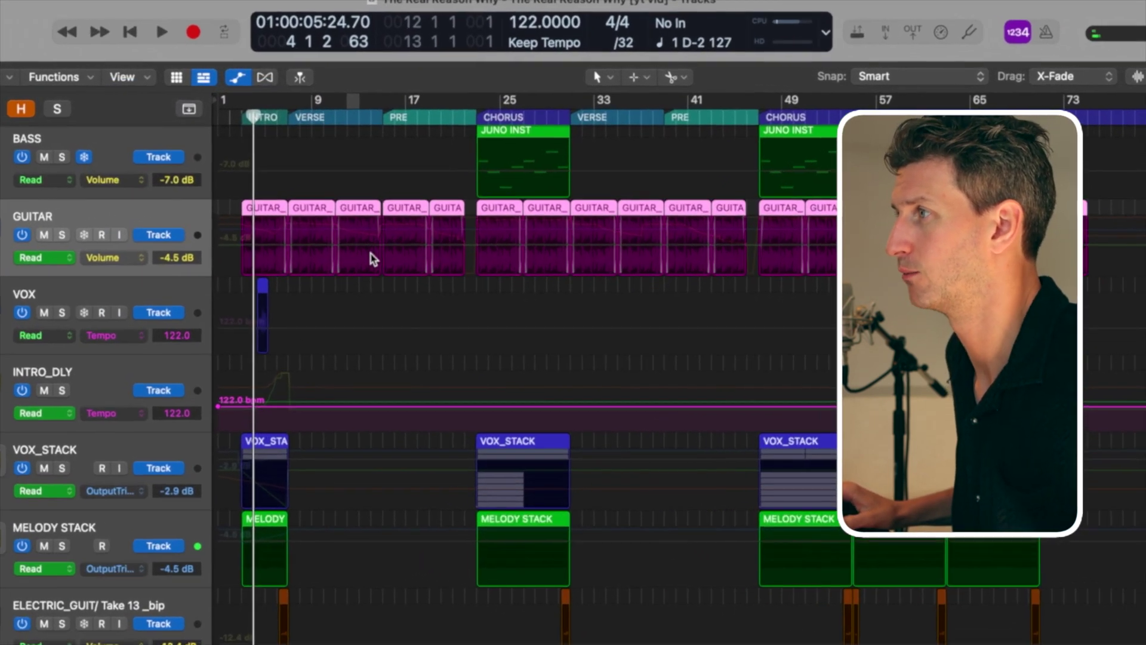
left_click(321, 255)
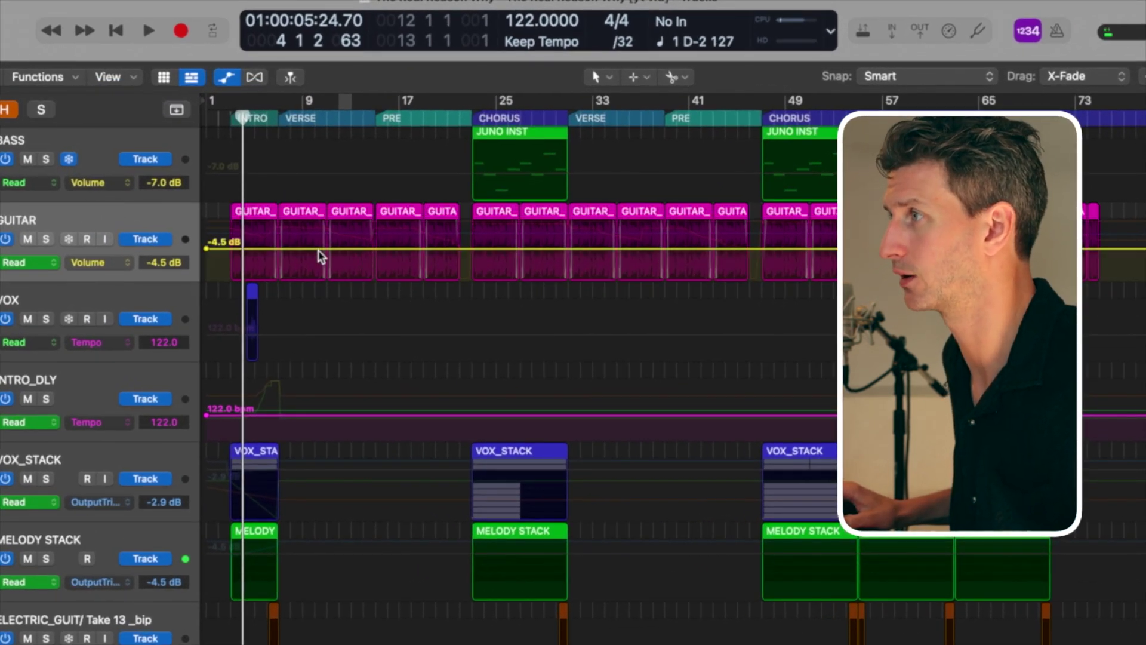
left_click(333, 248)
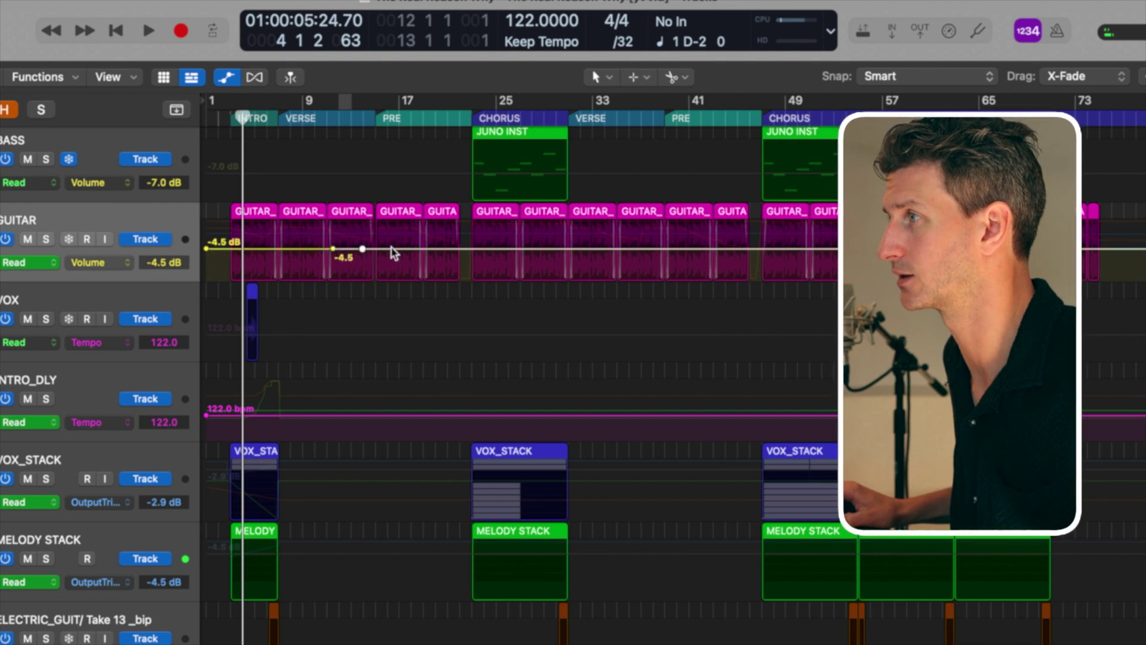
left_click(407, 248)
mouse_move(380, 249)
left_mouse_down()
mouse_move(379, 231)
mouse_move(378, 267)
left_mouse_up()
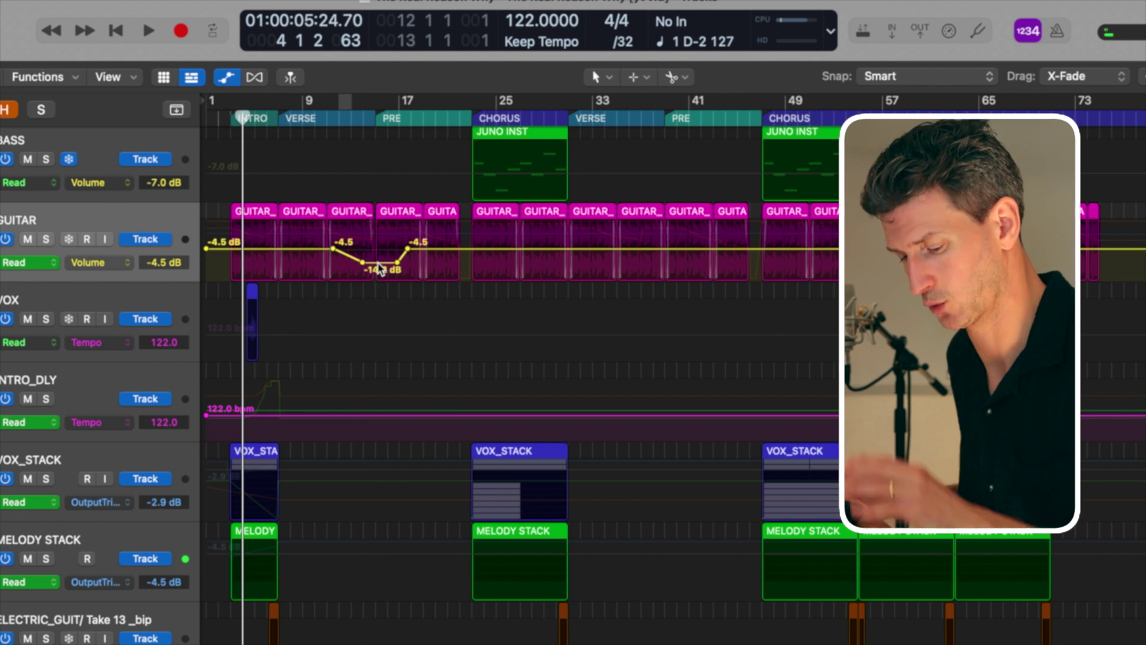
Marquee the PRE section on the GUITAR volume lane and add points at both edges.
left_click(274, 258)
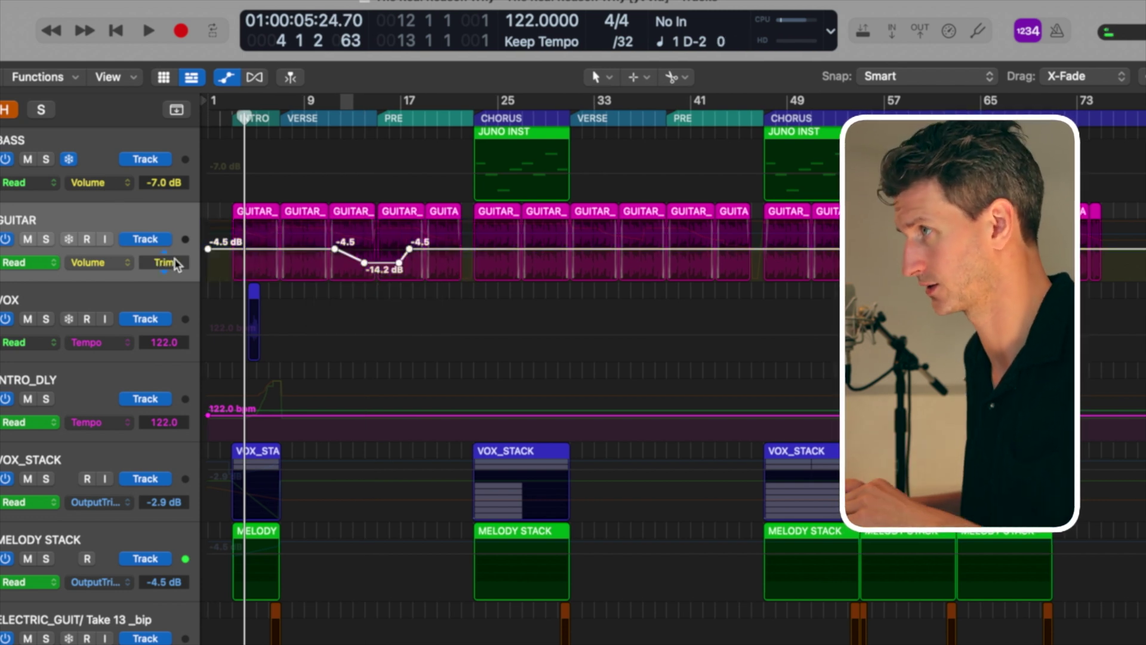
left_click(394, 278)
key("alt+period")
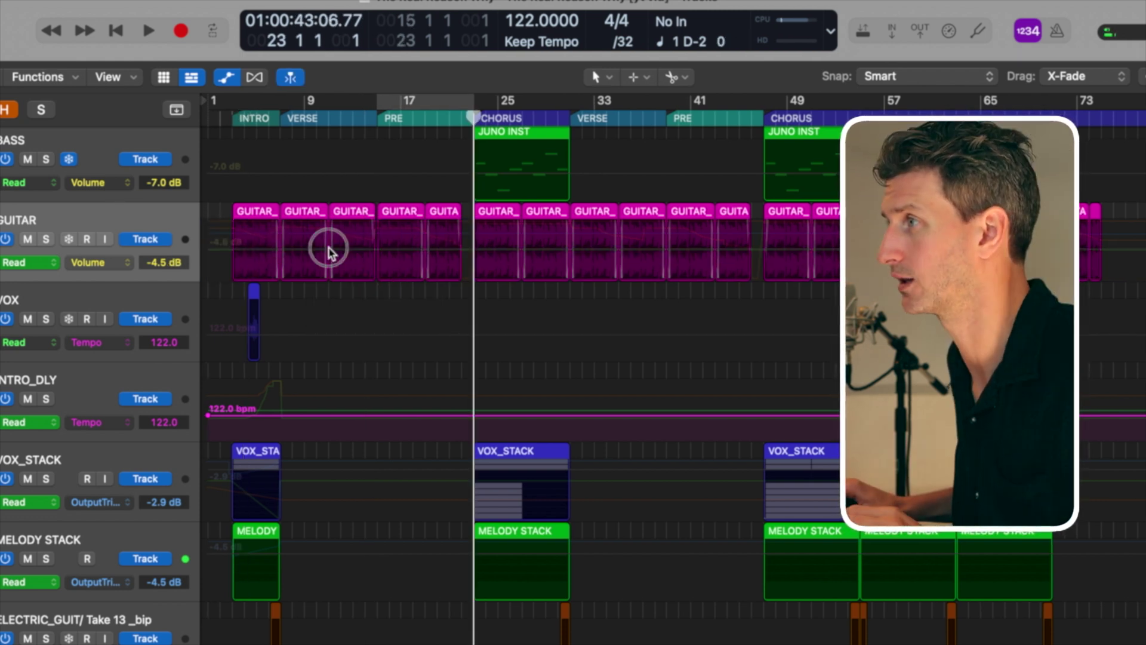
left_click(328, 248)
left_click_drag(375, 247, 472, 250)
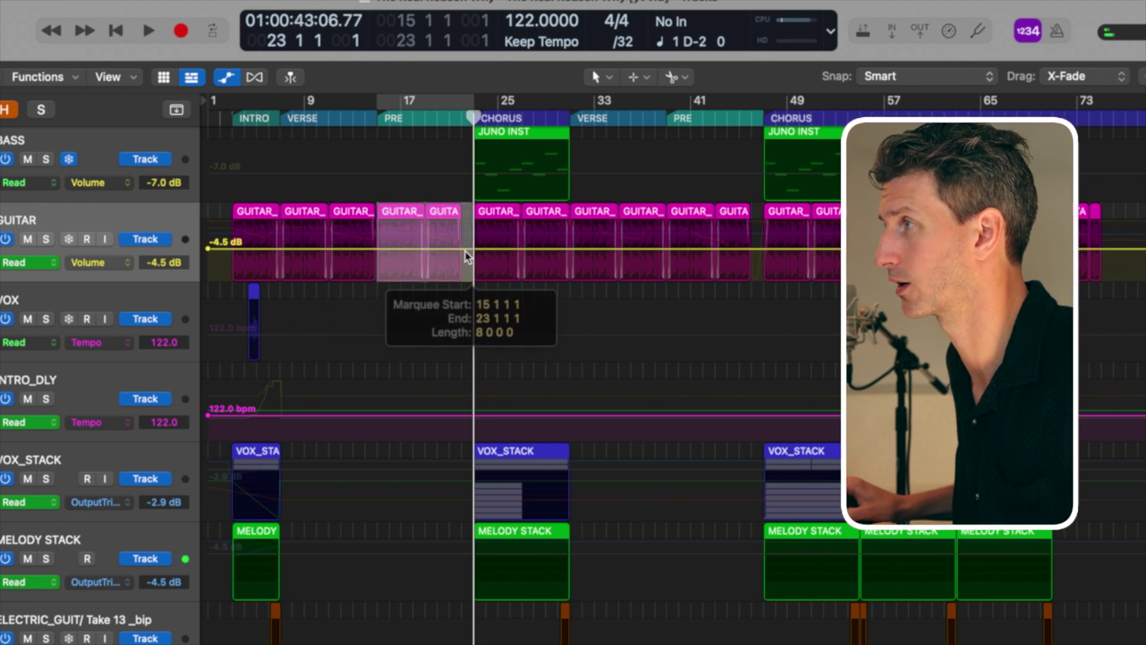
left_click(425, 253)
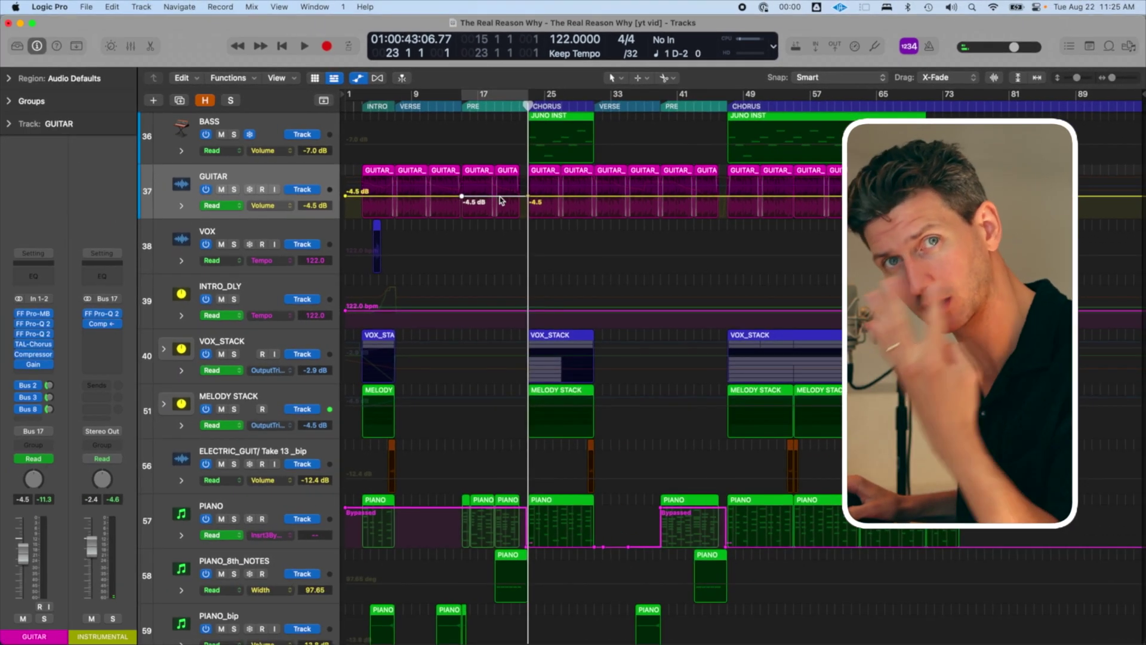